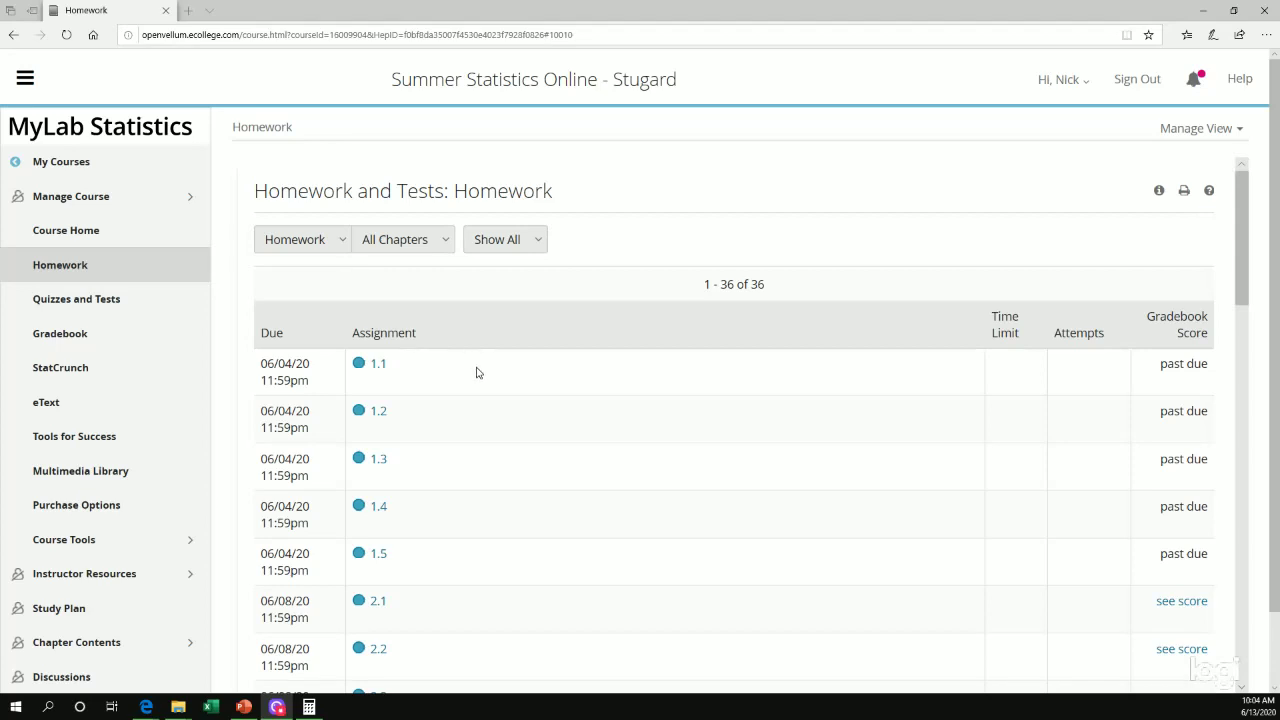
Step: Open Question 3 of homework 4.2 and load a similar question
{"action": "scroll", "coordinate": [496, 457], "scroll_direction": "down", "scroll_amount": 7}
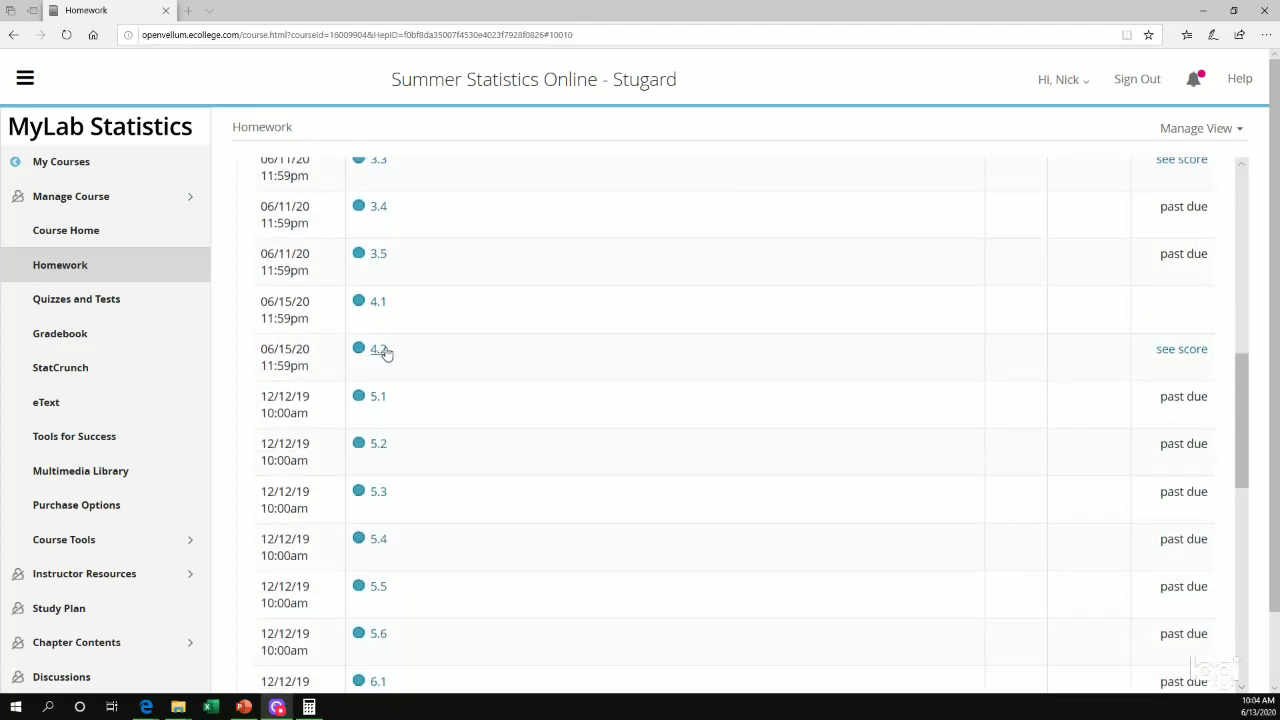
{"action": "left_click", "coordinate": [382, 350]}
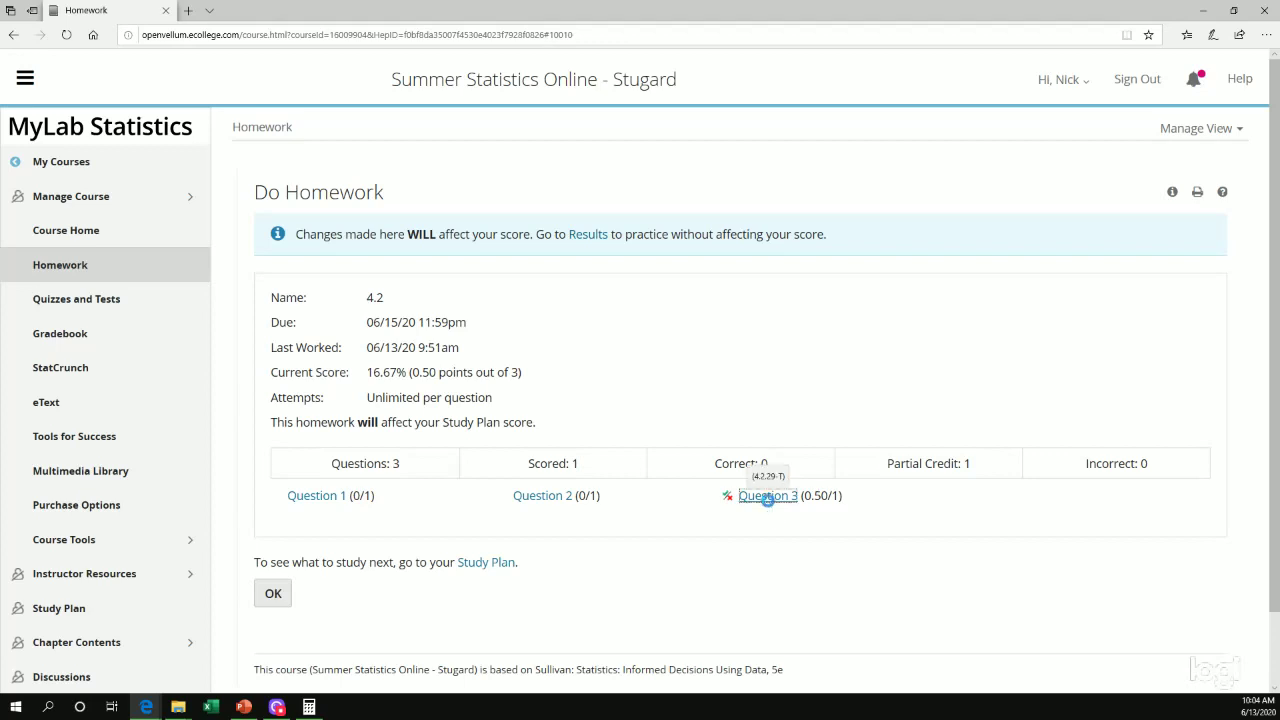
{"action": "left_click", "coordinate": [769, 503]}
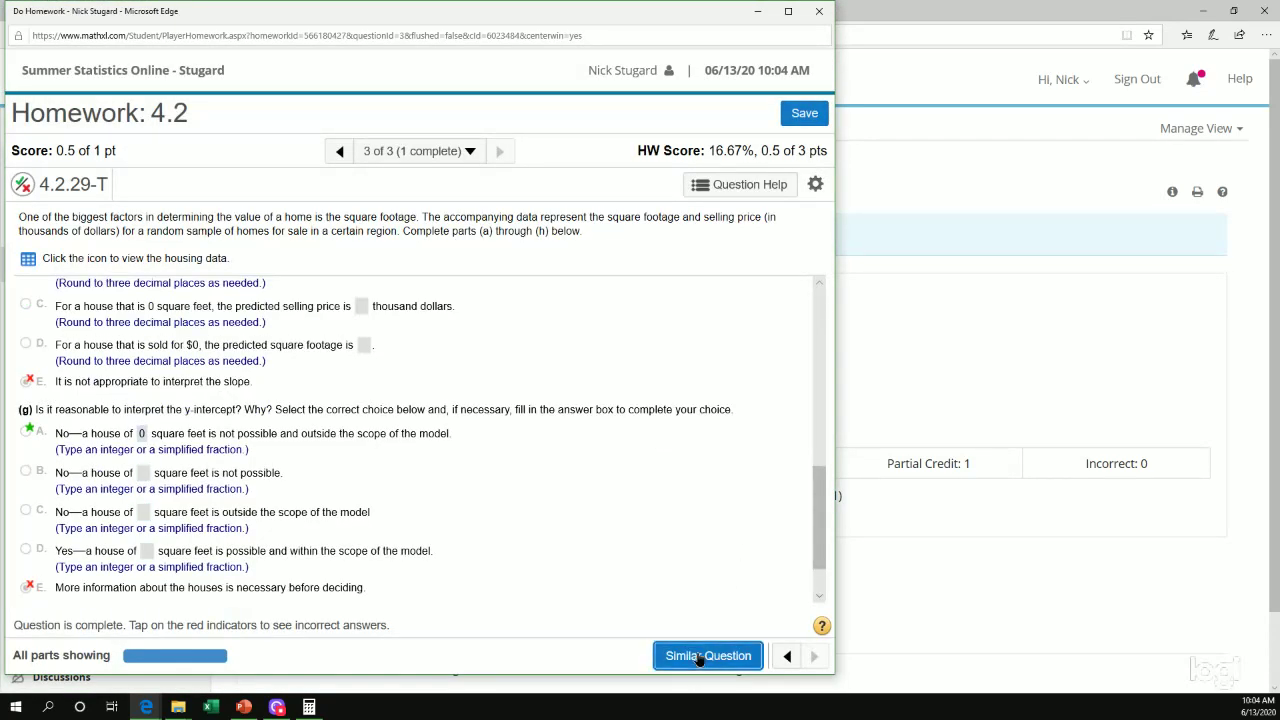
{"action": "left_click", "coordinate": [694, 656]}
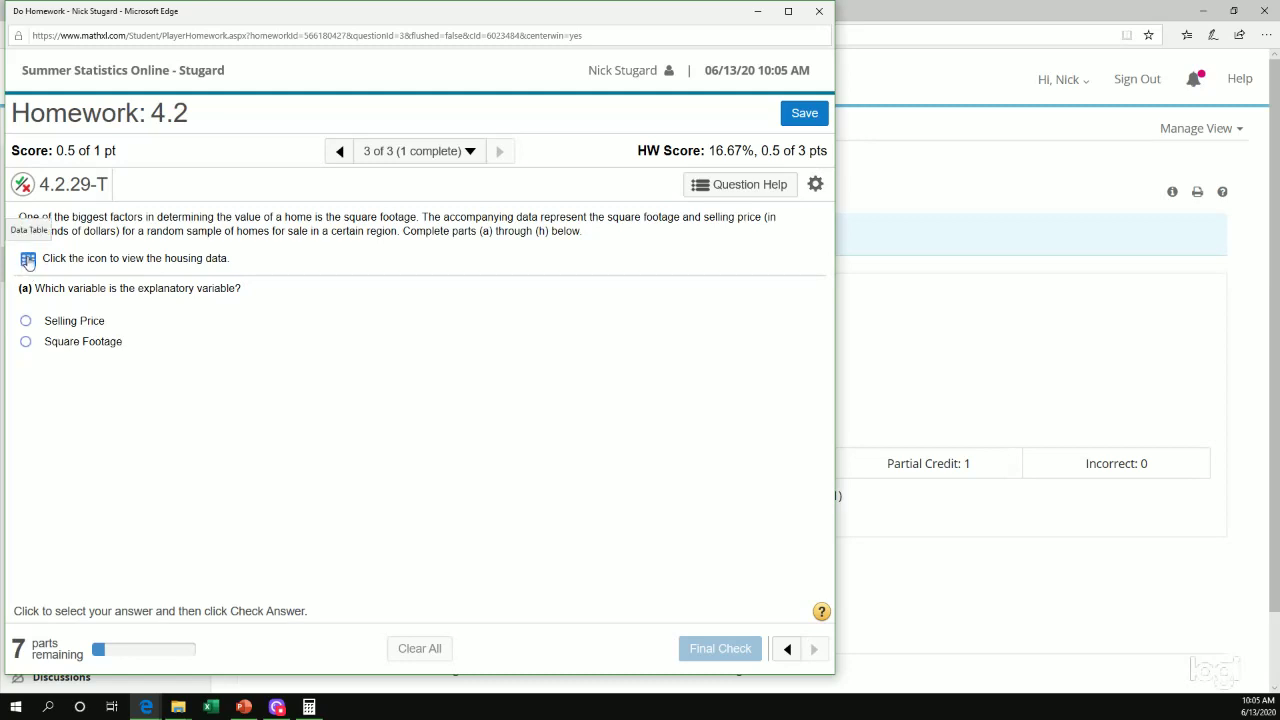
Step: Consult the housing data table, then answer part (a) with Square Footage as the explanatory variable and submit it
{"action": "left_click", "coordinate": [28, 260]}
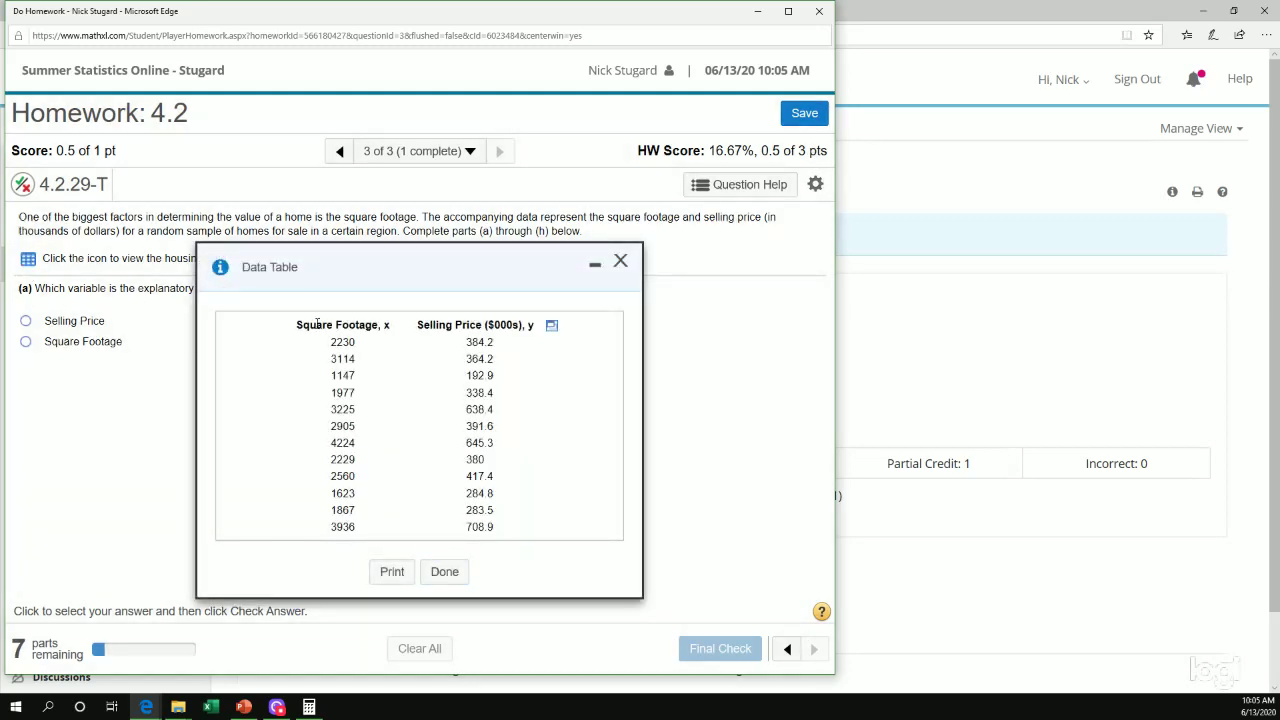
{"action": "left_click_drag", "start_coordinate": [298, 332], "coordinate": [397, 334]}
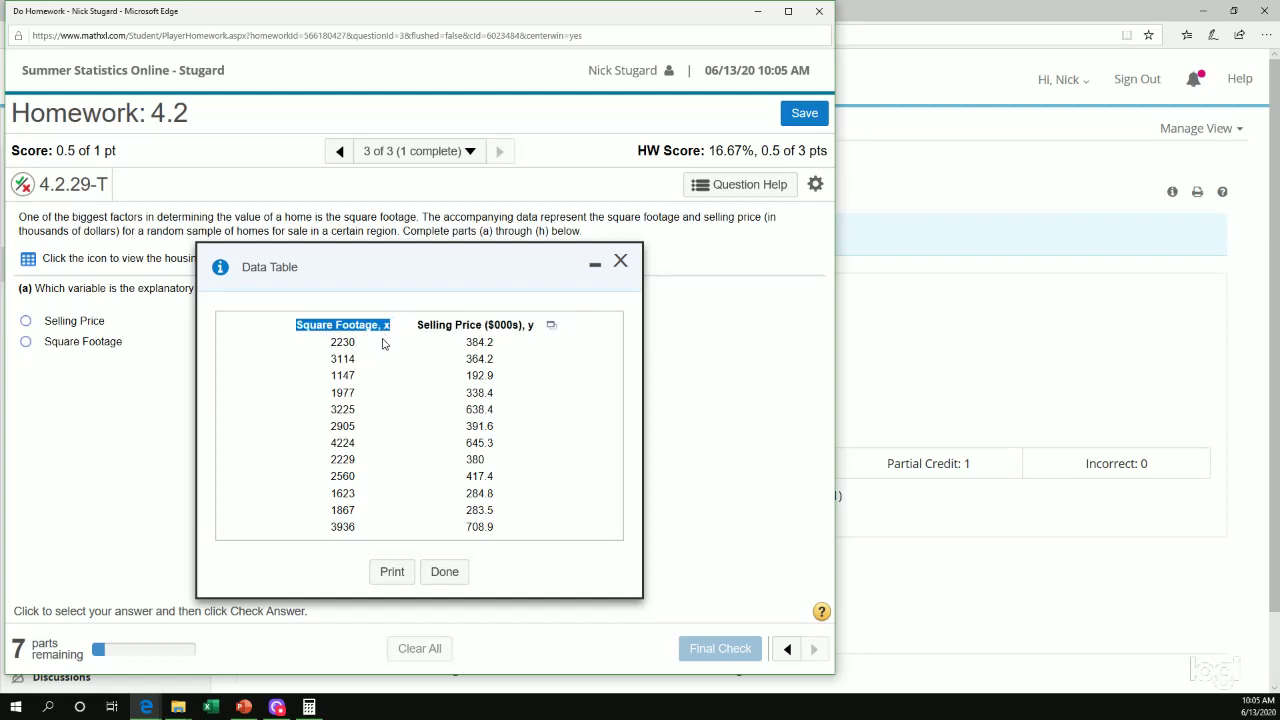
{"action": "left_click", "coordinate": [445, 573]}
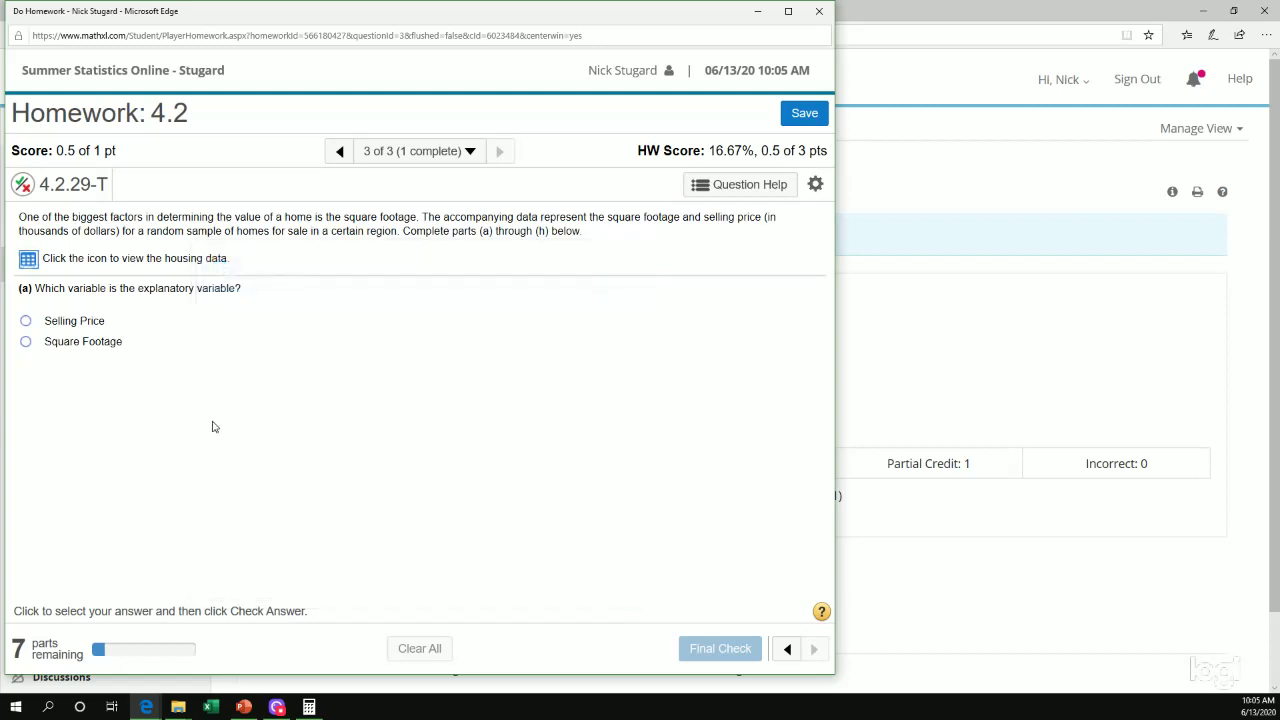
{"action": "left_click", "coordinate": [26, 343]}
{"action": "key", "text": "Return"}
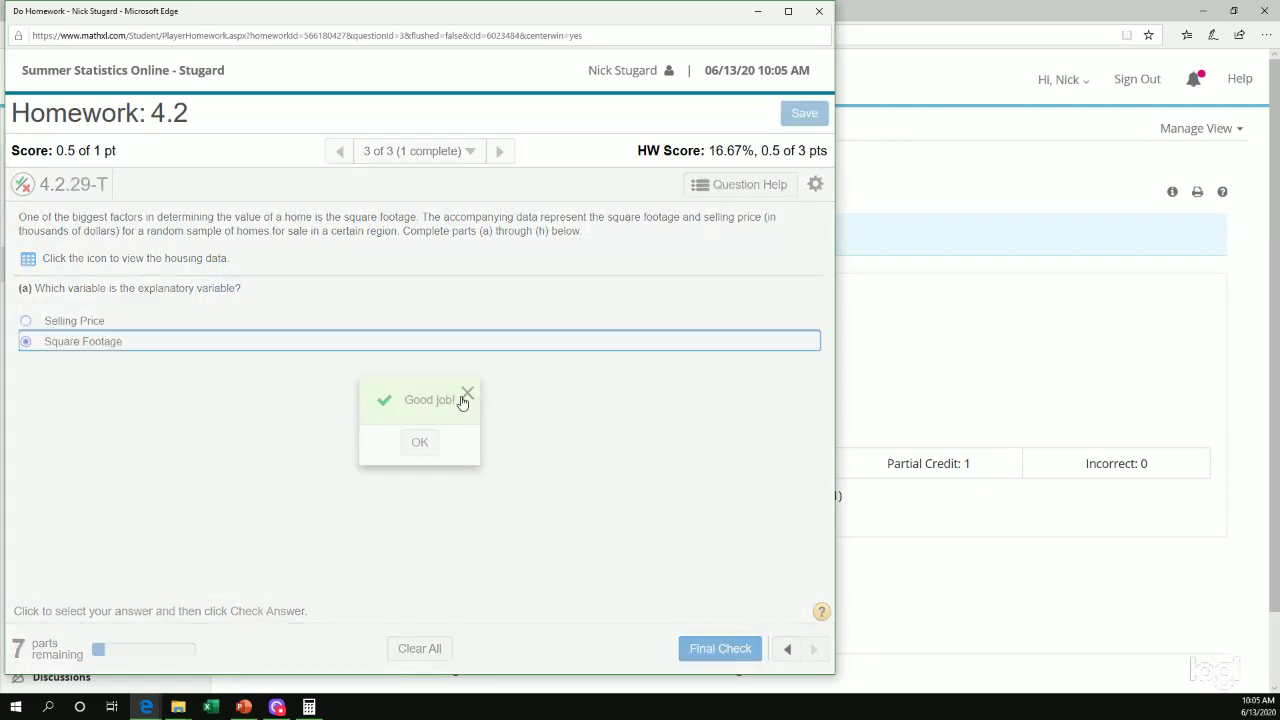
{"action": "key", "text": "Return"}
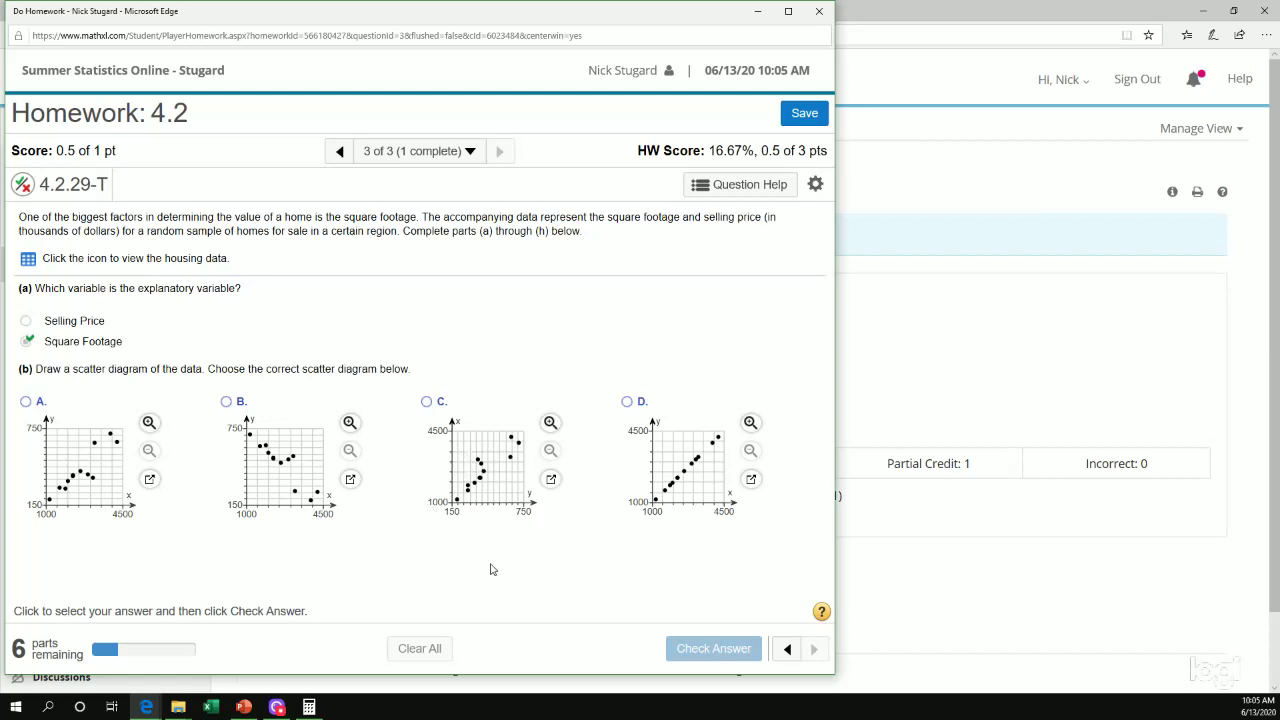
Step: Open the housing data table in Excel and enable editing of the workbook
{"action": "left_click", "coordinate": [28, 259]}
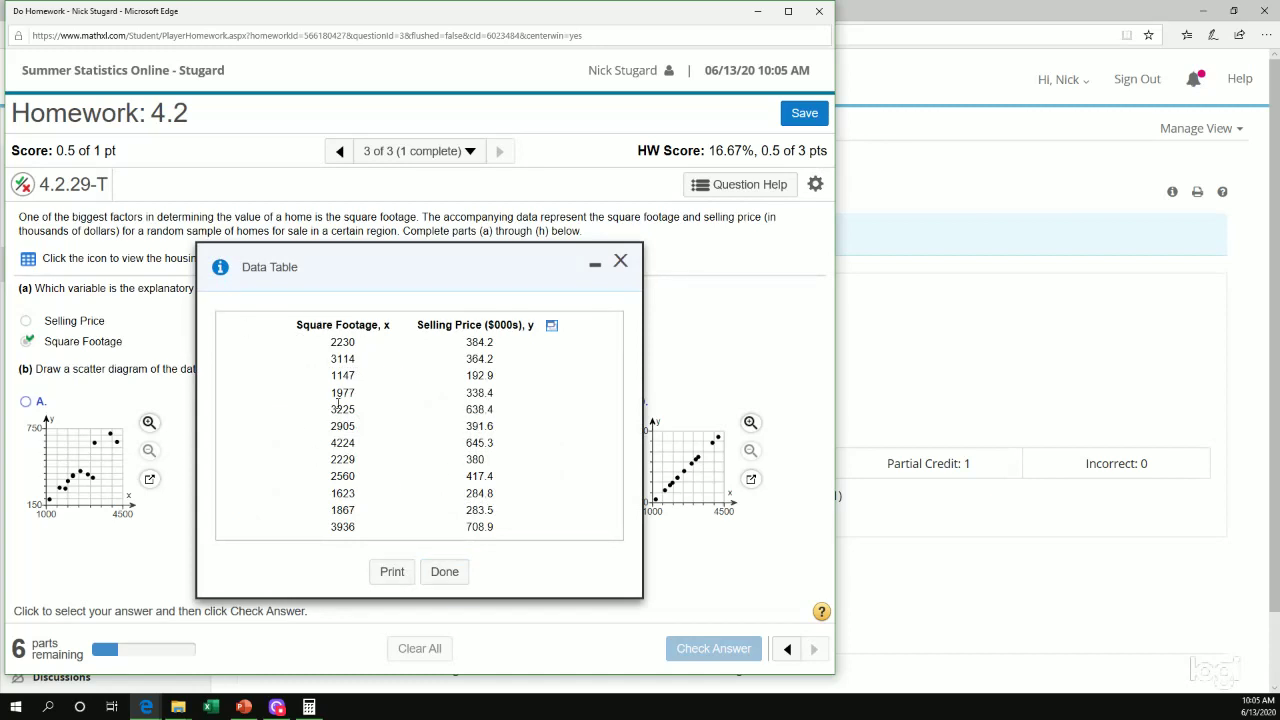
{"action": "left_click", "coordinate": [551, 326]}
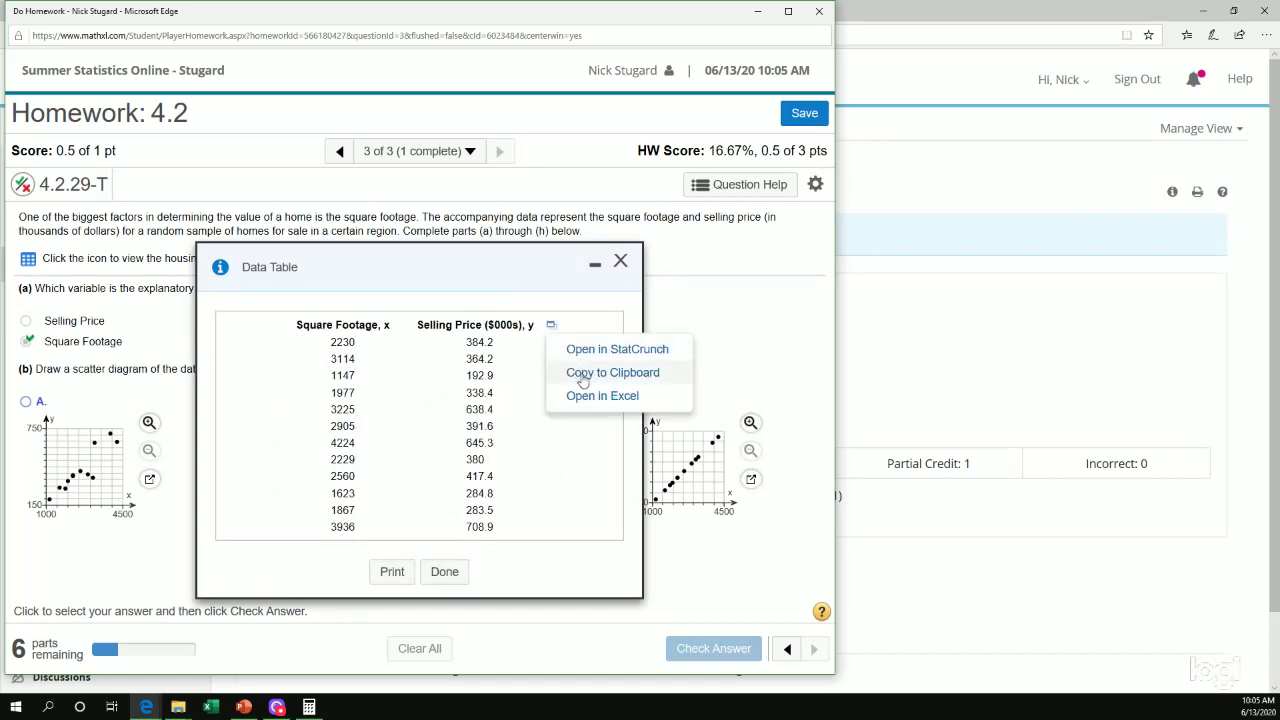
{"action": "left_click", "coordinate": [602, 396]}
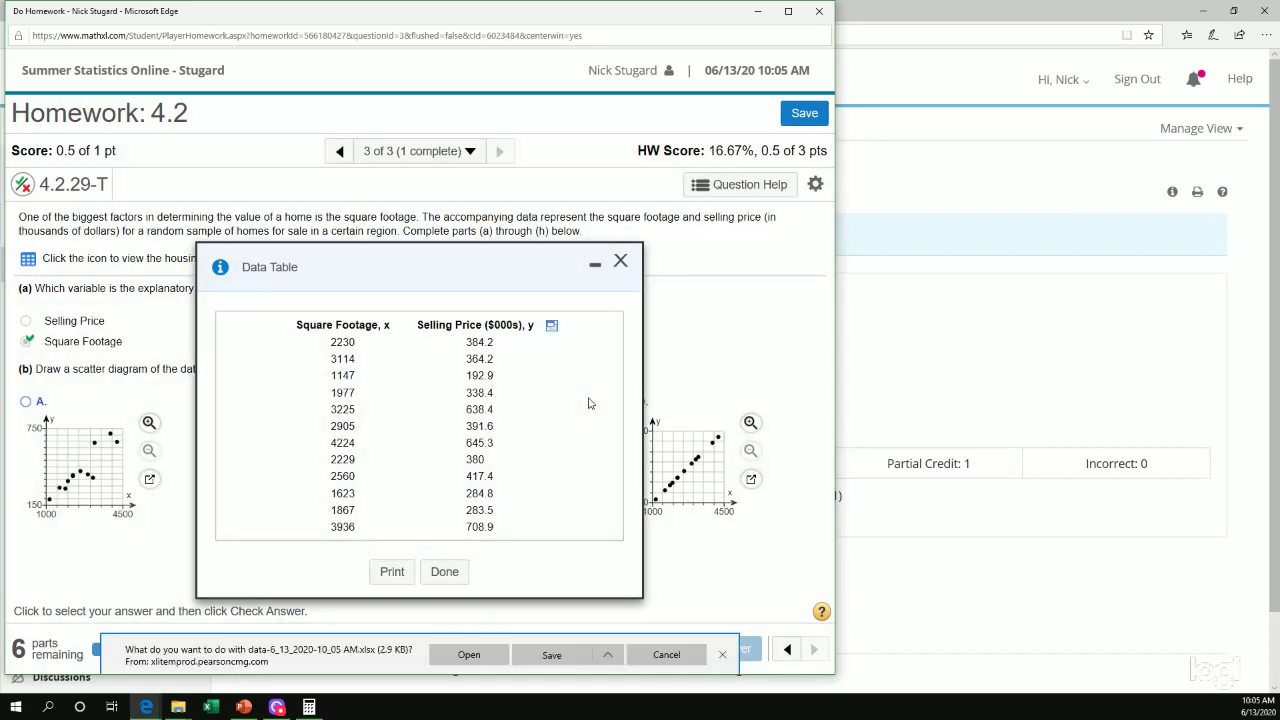
{"action": "left_click", "coordinate": [462, 654]}
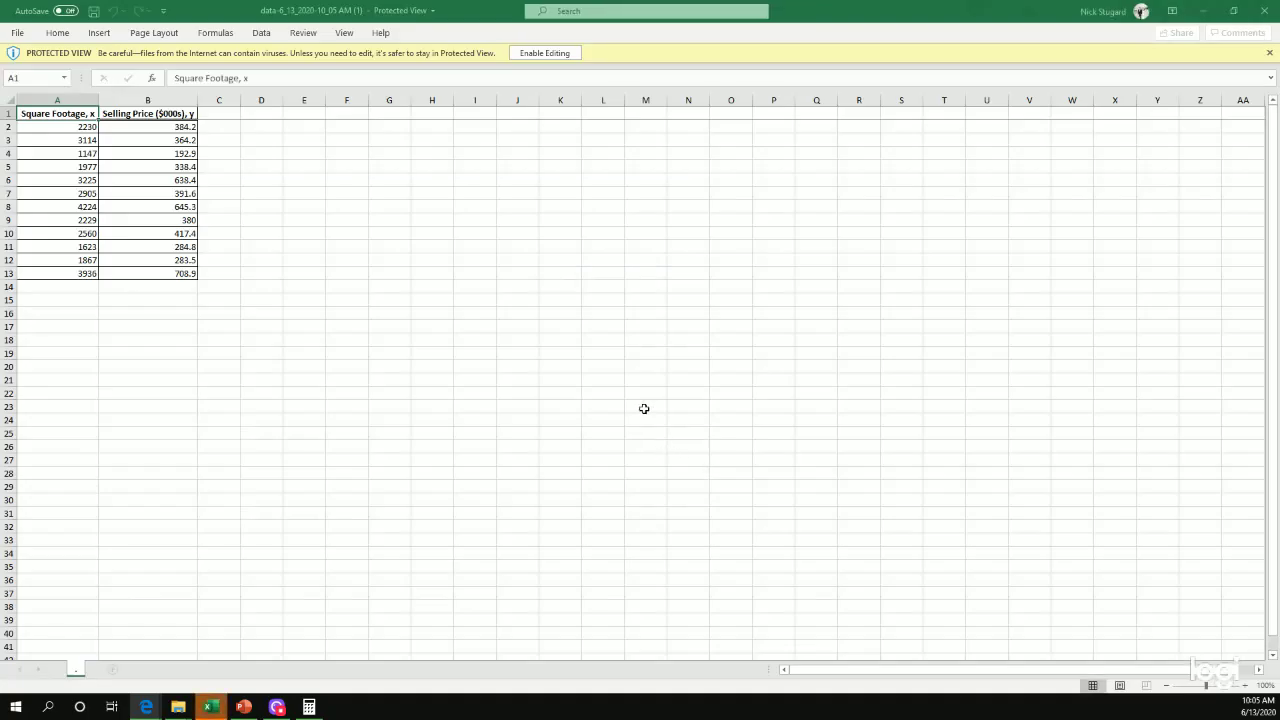
{"action": "left_click", "coordinate": [567, 54]}
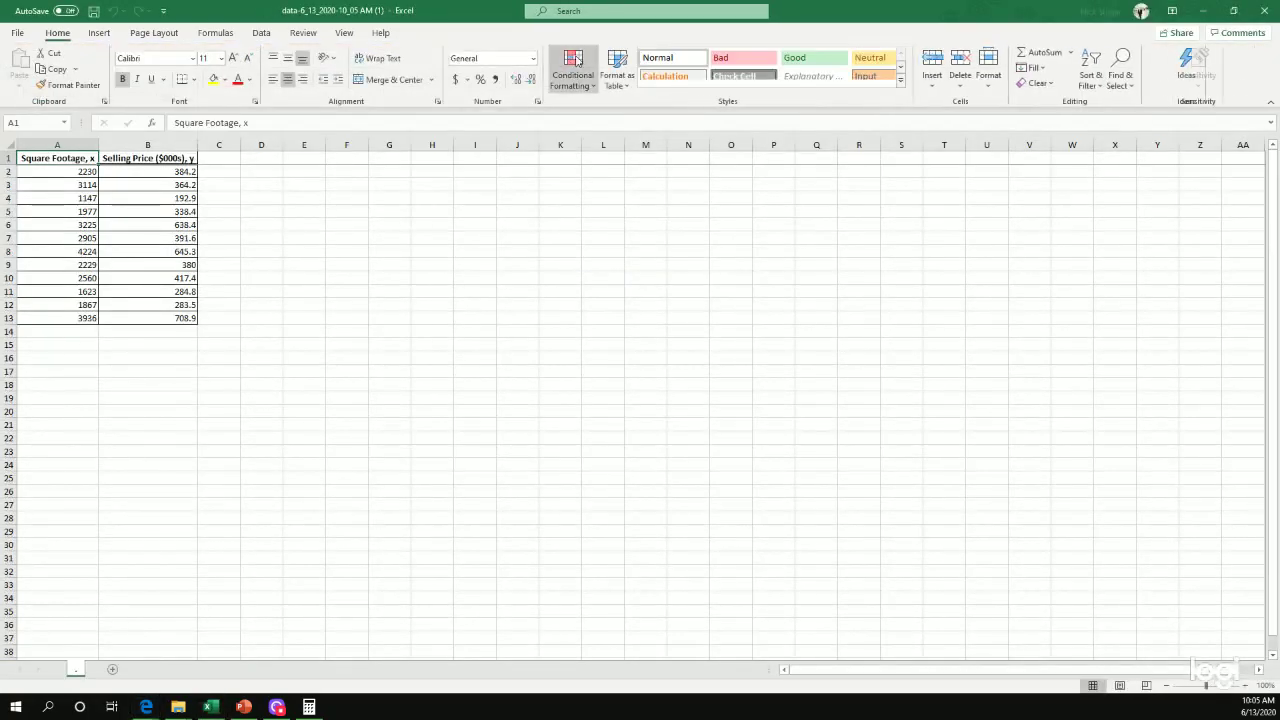
Step: Insert the recommended scatter chart for the square footage and selling price data in A2:B13
{"action": "left_click", "coordinate": [70, 172]}
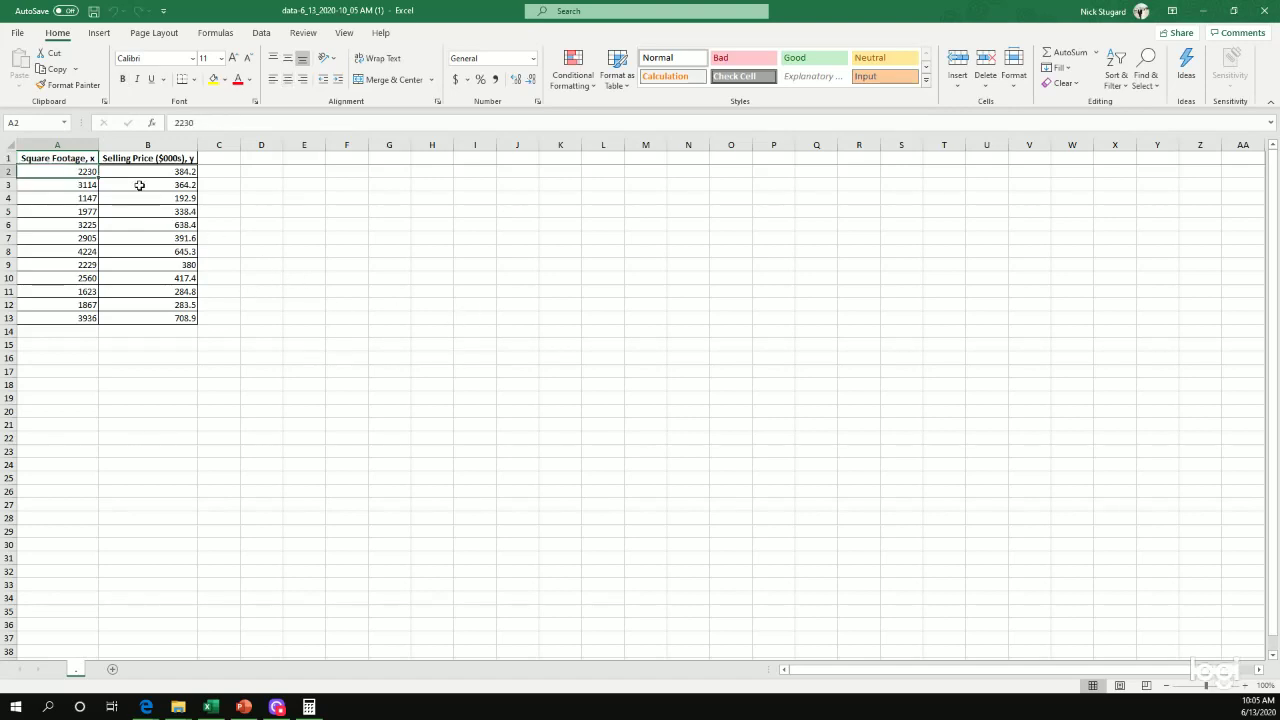
{"action": "left_click_drag", "start_coordinate": [57, 171], "coordinate": [180, 318]}
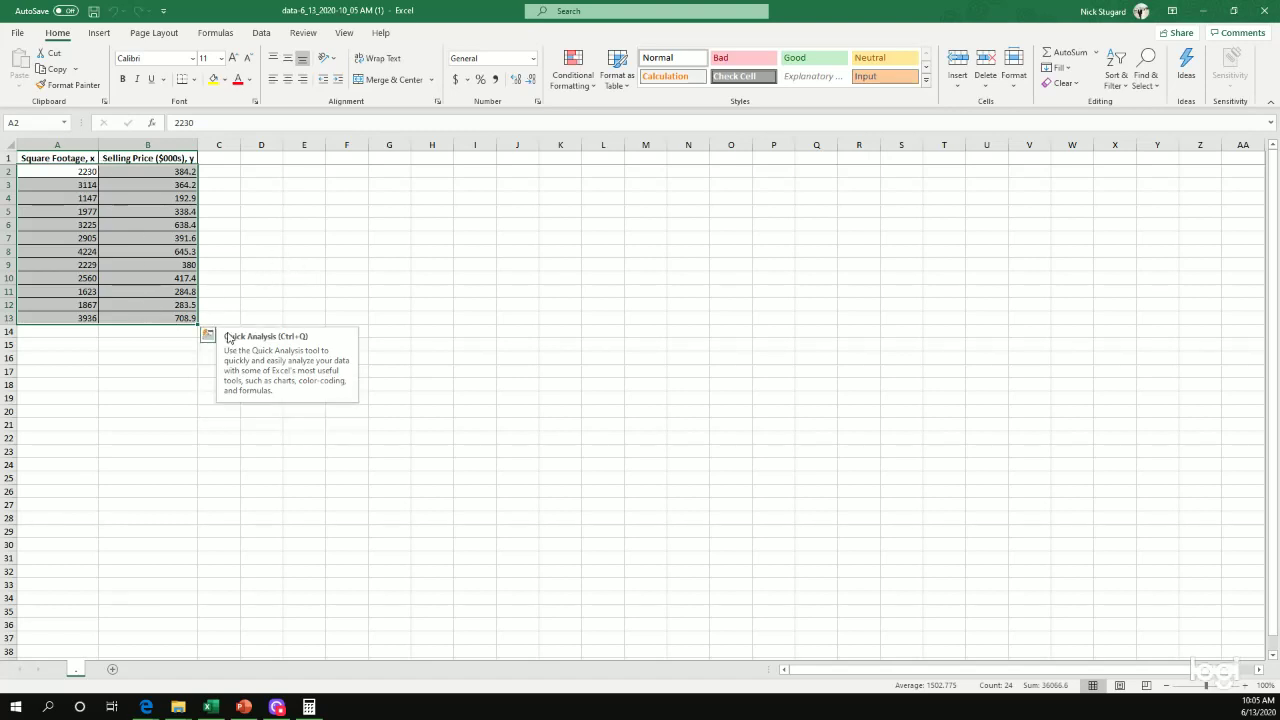
{"action": "left_click", "coordinate": [106, 40]}
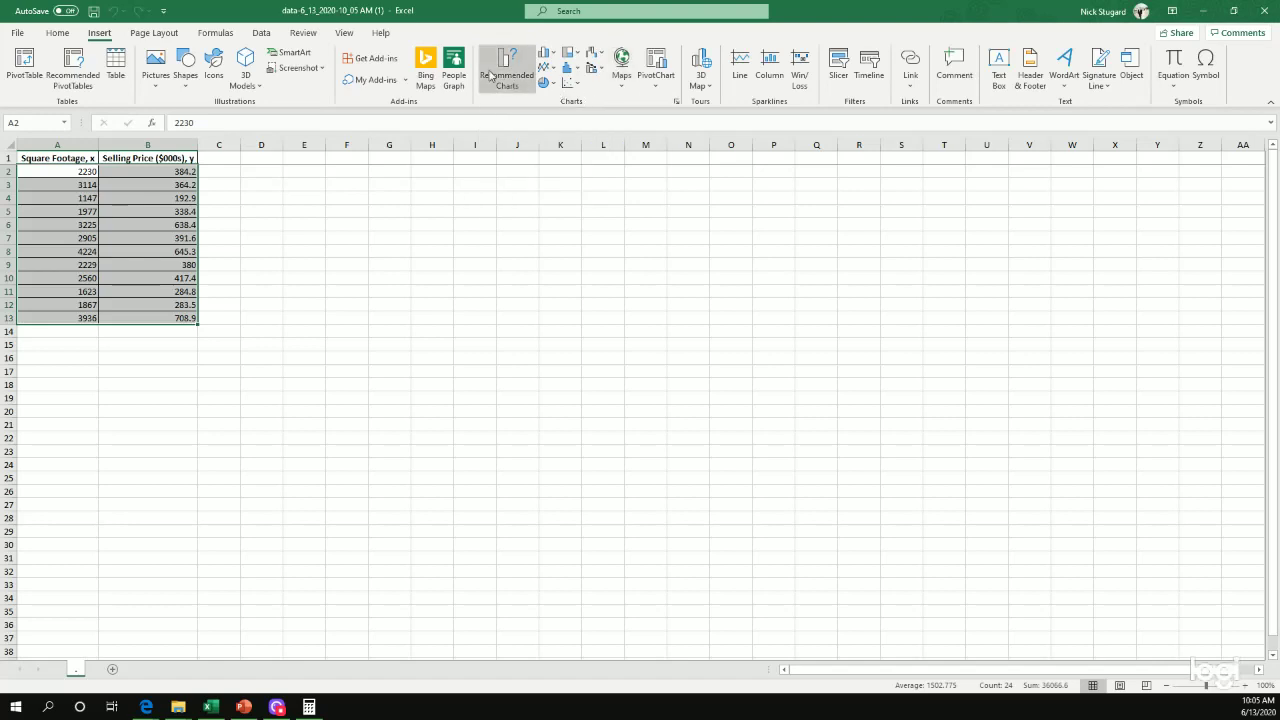
{"action": "left_click", "coordinate": [515, 86]}
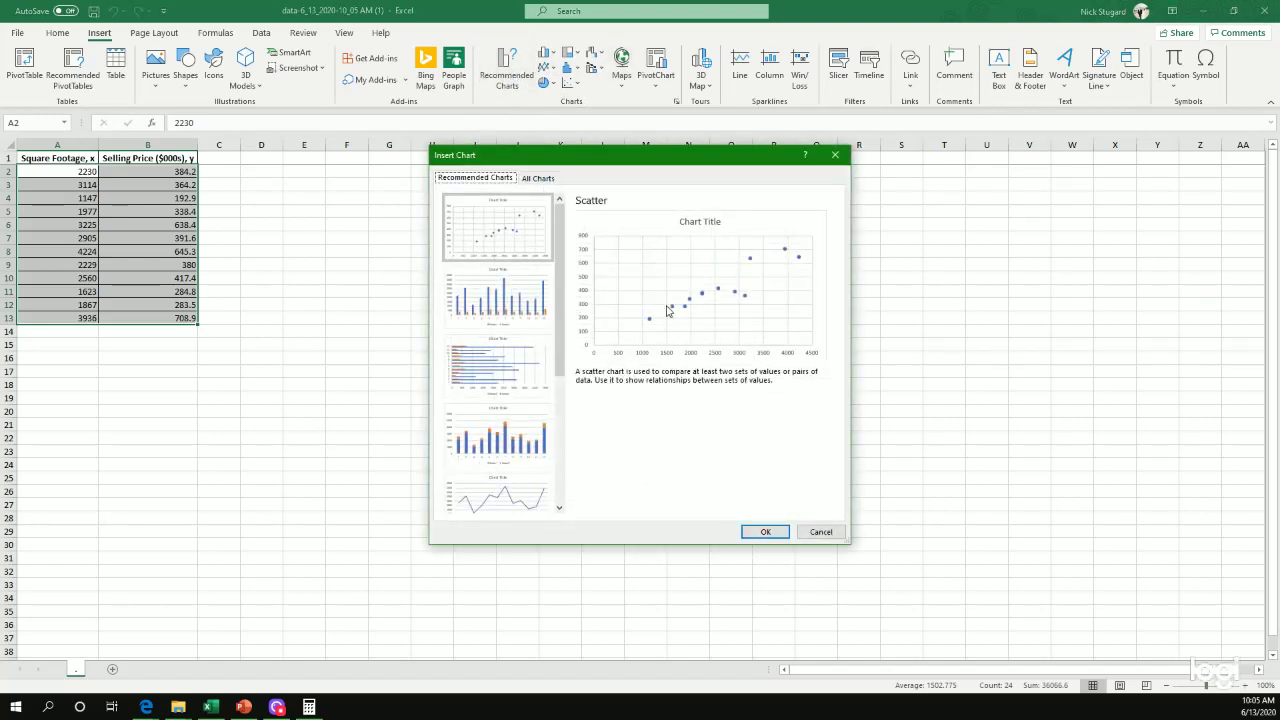
{"action": "left_click", "coordinate": [768, 531]}
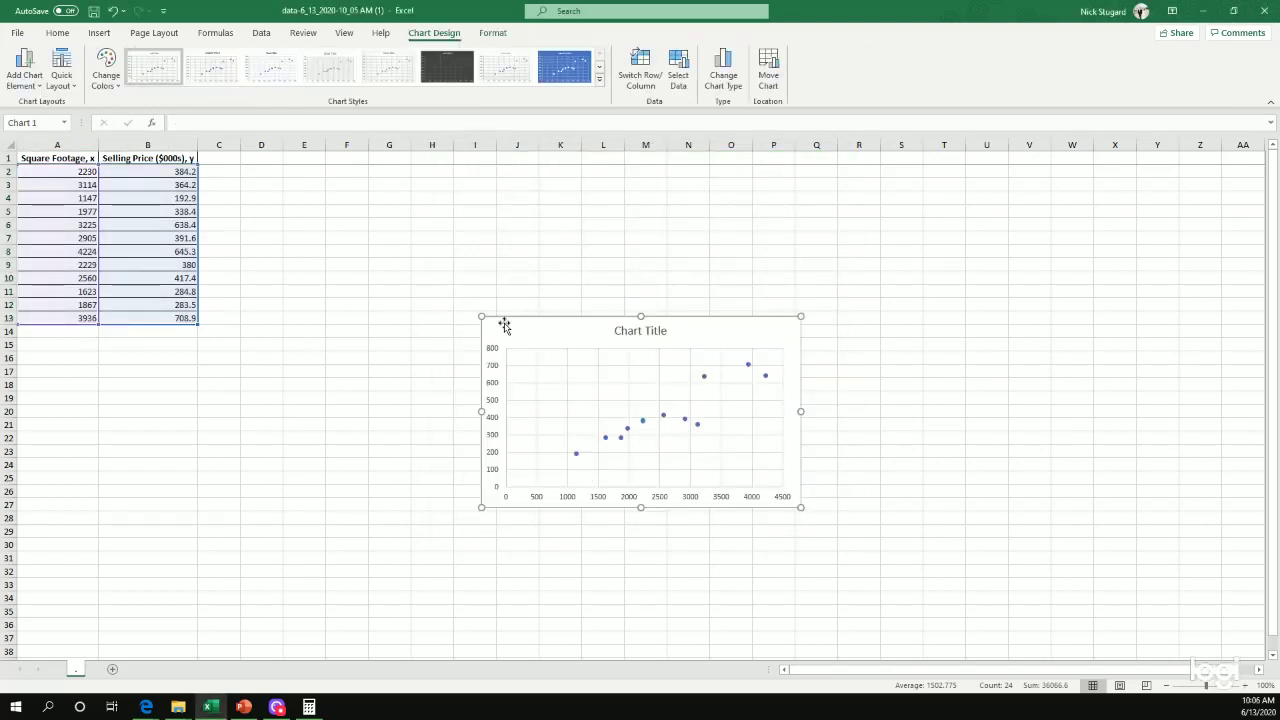
Step: Enlarge the scatter chart up toward the data columns and add axis titles to it
{"action": "left_click_drag", "start_coordinate": [482, 317], "coordinate": [287, 196]}
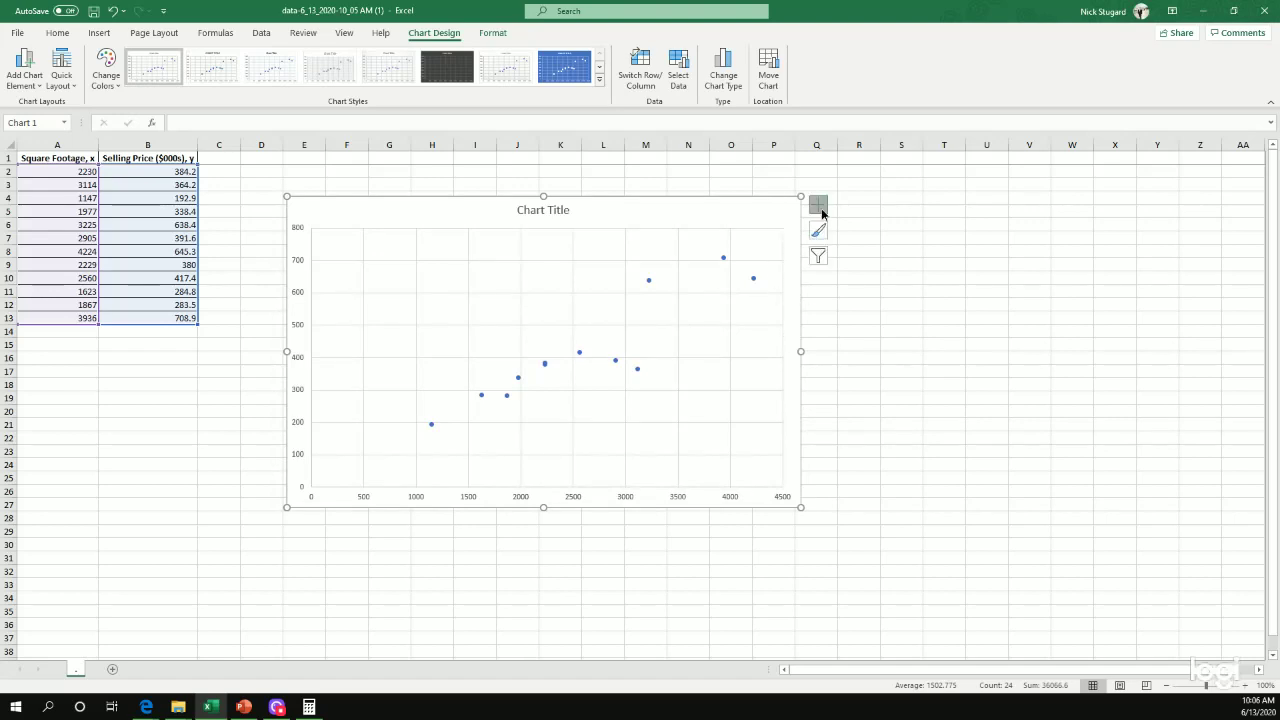
{"action": "left_click", "coordinate": [818, 205]}
{"action": "left_click", "coordinate": [851, 234]}
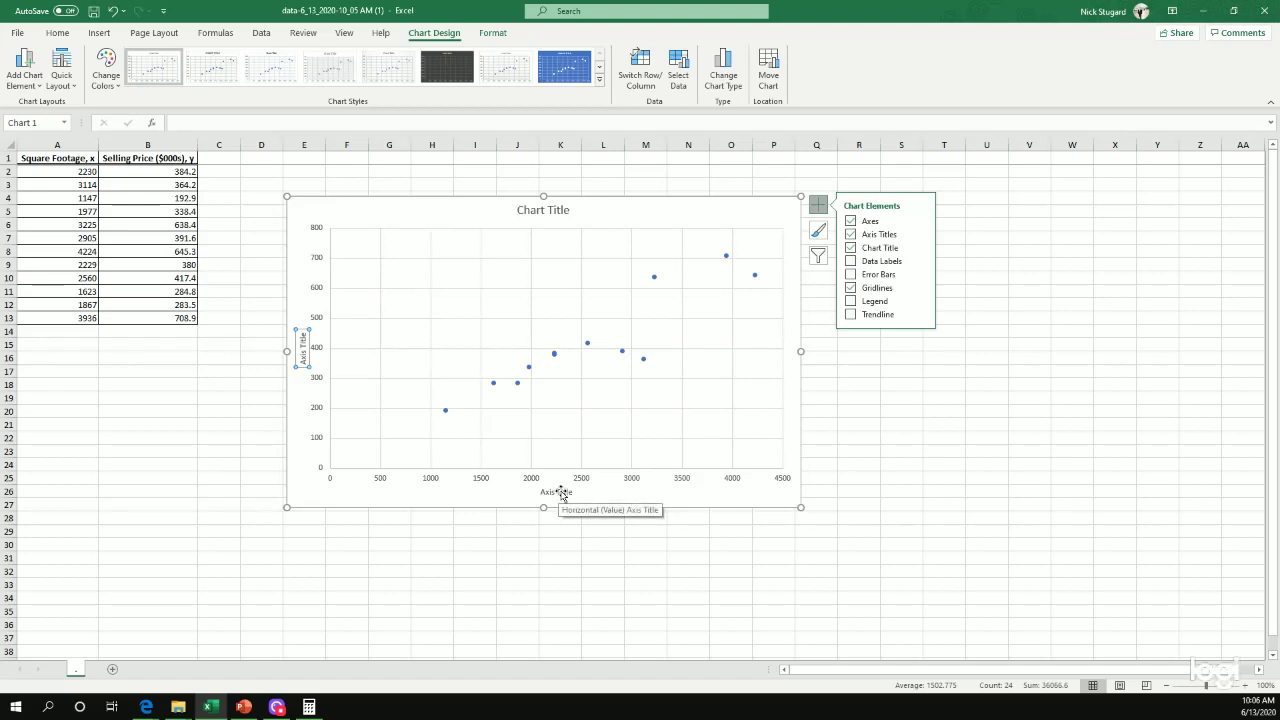
Step: Title the chart's horizontal axis "Square Footage" and format the title as 14-point bold
{"action": "double_click", "coordinate": [558, 492]}
{"action": "triple_click", "coordinate": [562, 491]}
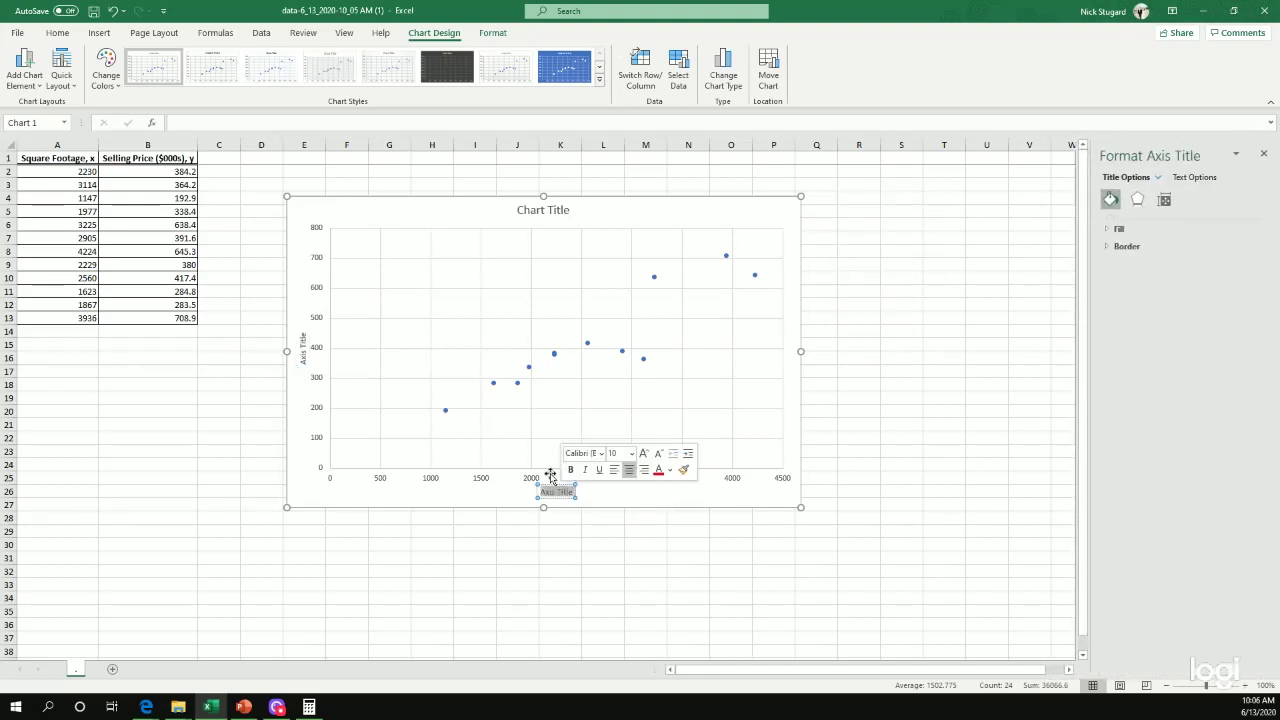
{"action": "type", "text": "S"}
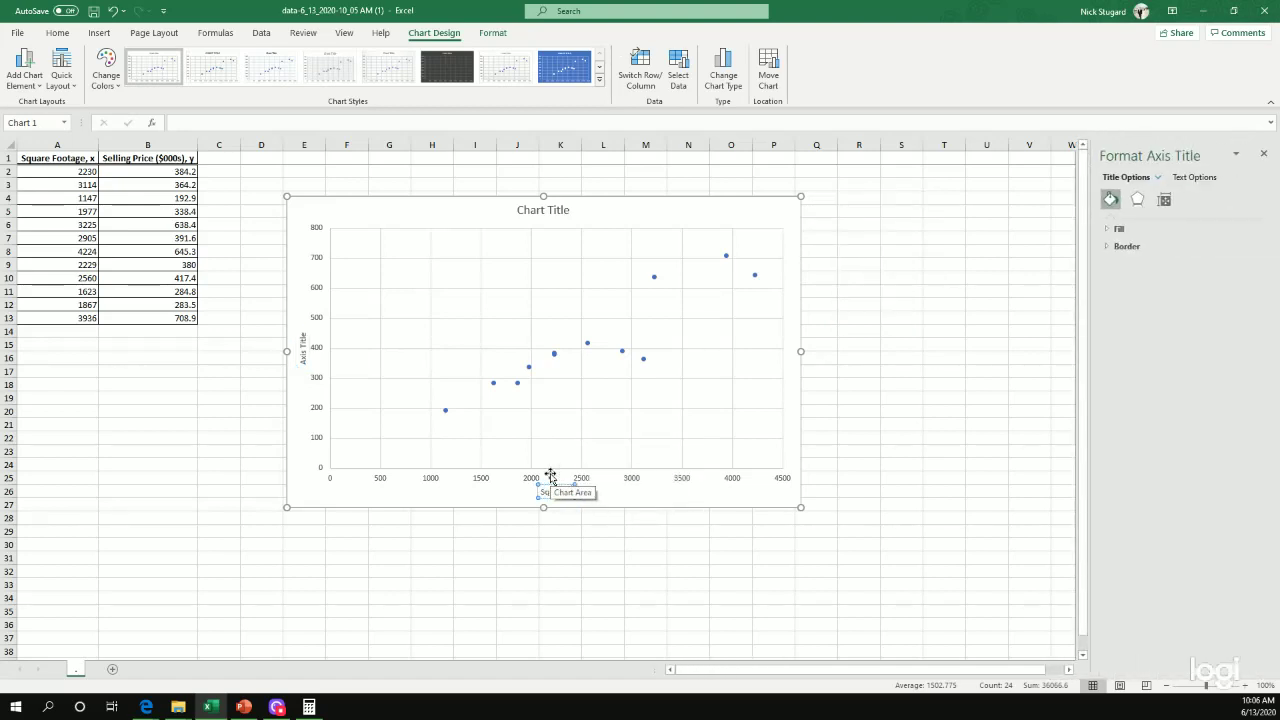
{"action": "type", "text": "quare Footage"}
{"action": "triple_click", "coordinate": [545, 493]}
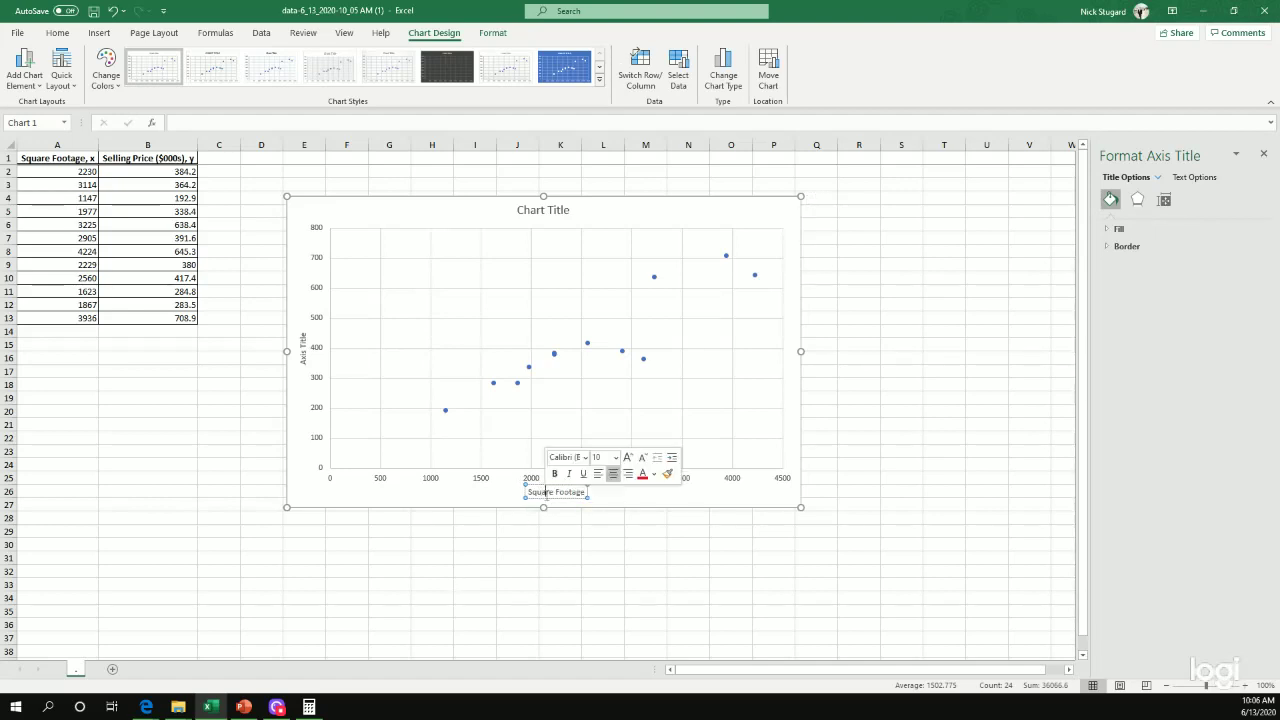
{"action": "left_click", "coordinate": [628, 457]}
{"action": "left_click", "coordinate": [628, 457]}
{"action": "left_click", "coordinate": [628, 457]}
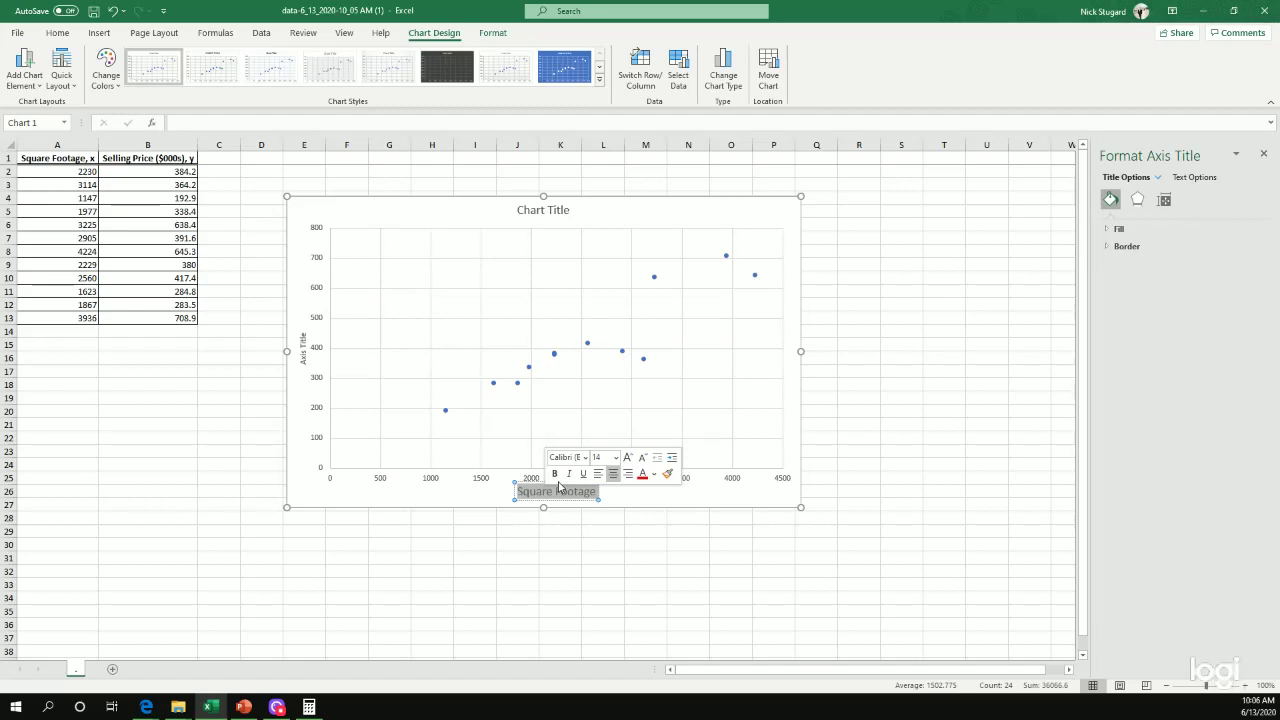
{"action": "left_click", "coordinate": [555, 474]}
Step: Title the chart's vertical axis "Price", increase its font size three steps and make it bold
{"action": "triple_click", "coordinate": [302, 342]}
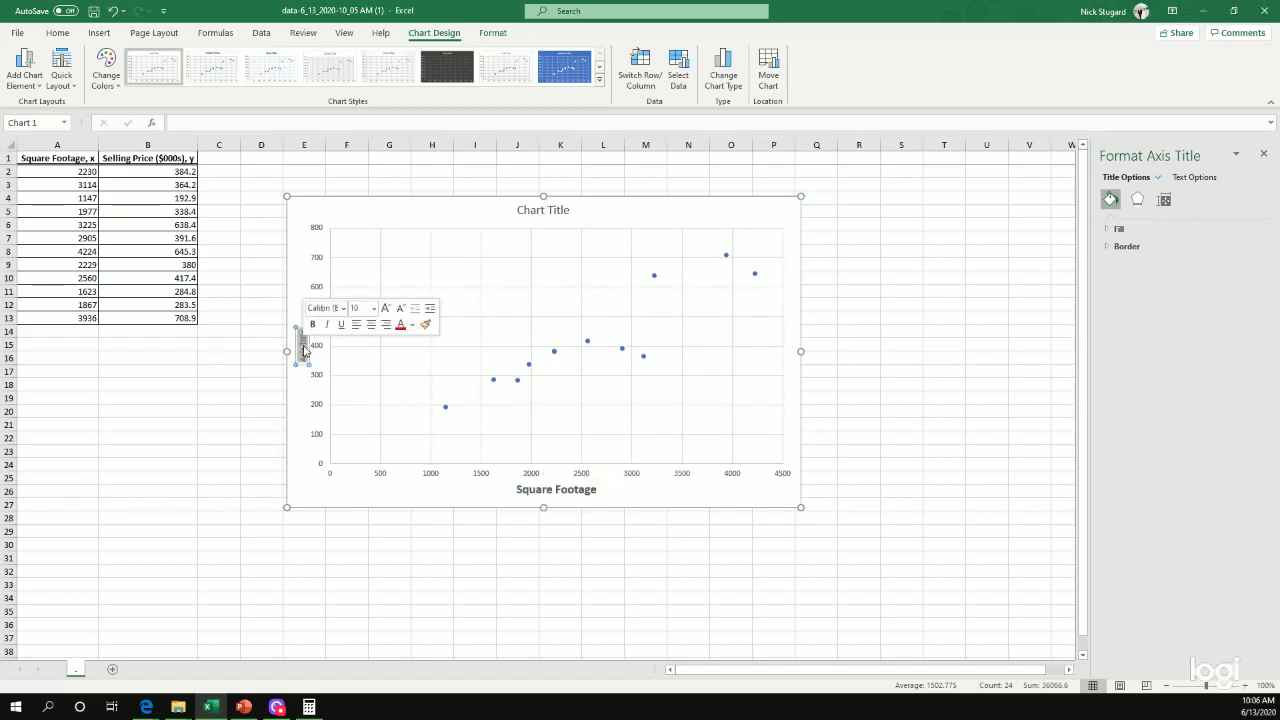
{"action": "key", "text": "BackSpace"}
{"action": "type", "text": "Price"}
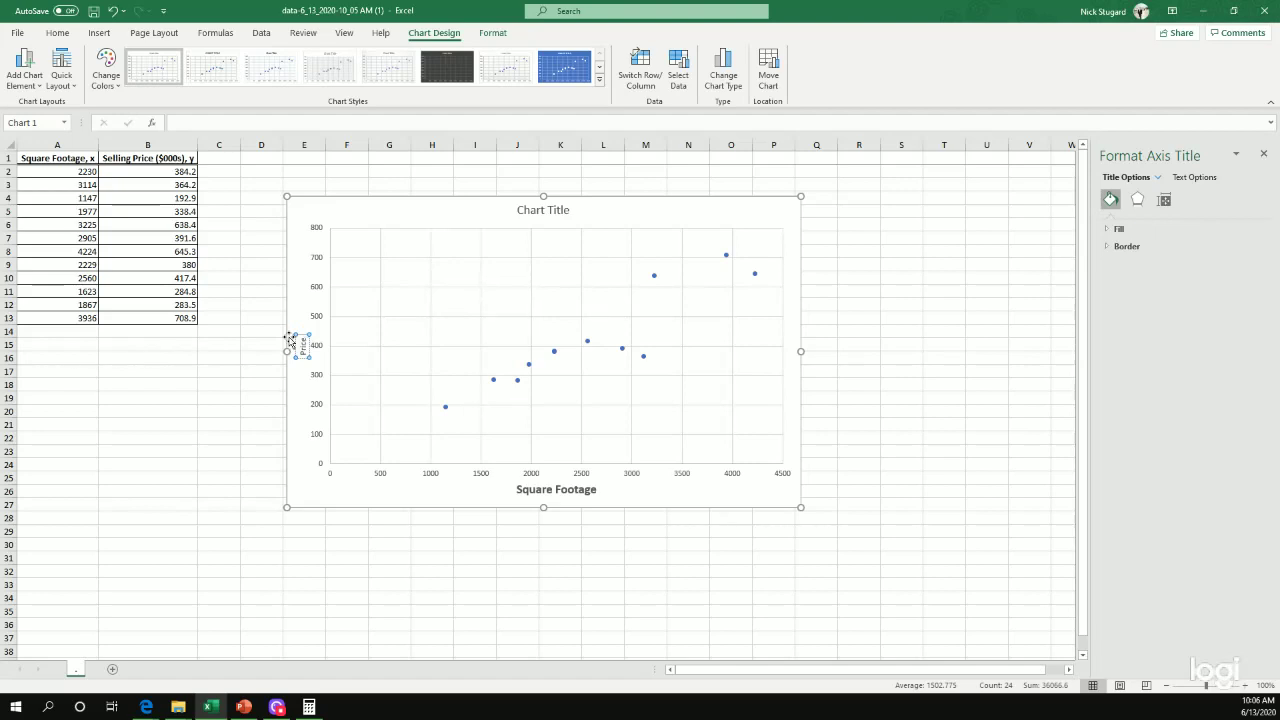
{"action": "double_click", "coordinate": [303, 345]}
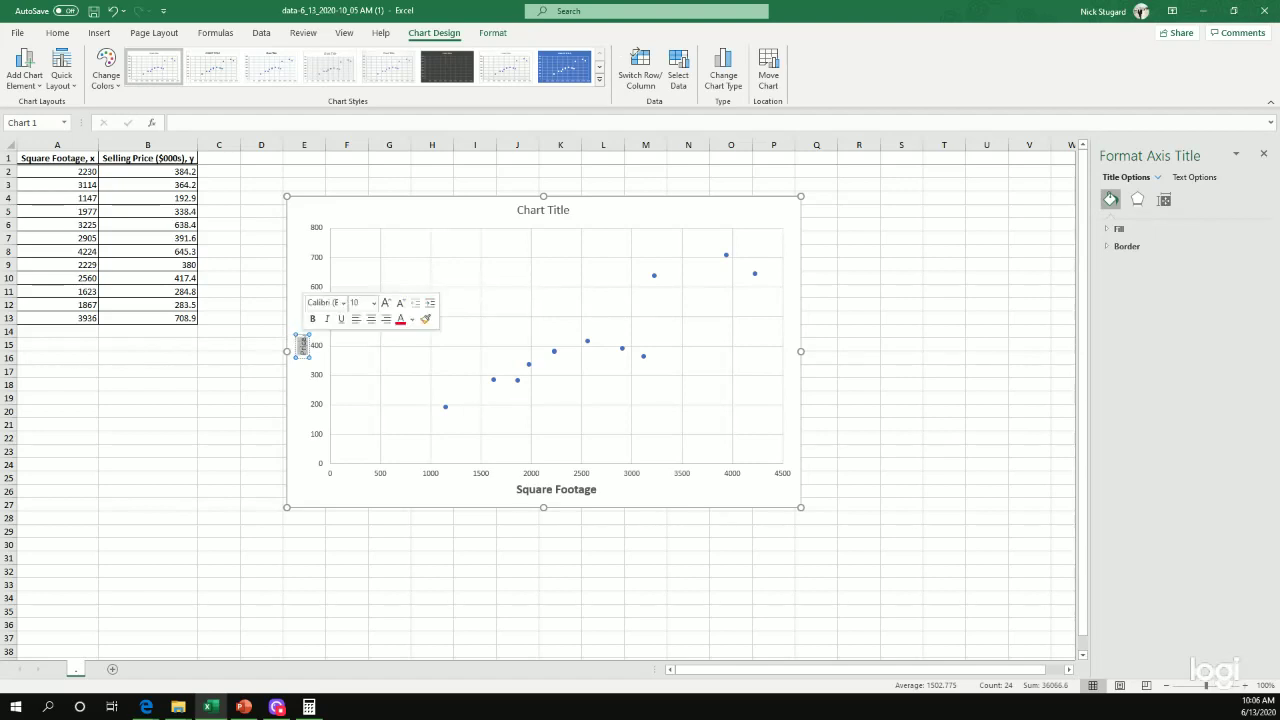
{"action": "left_click", "coordinate": [385, 302]}
{"action": "left_click", "coordinate": [385, 302]}
{"action": "left_click", "coordinate": [385, 302]}
{"action": "left_click", "coordinate": [312, 318]}
{"action": "left_click", "coordinate": [333, 502]}
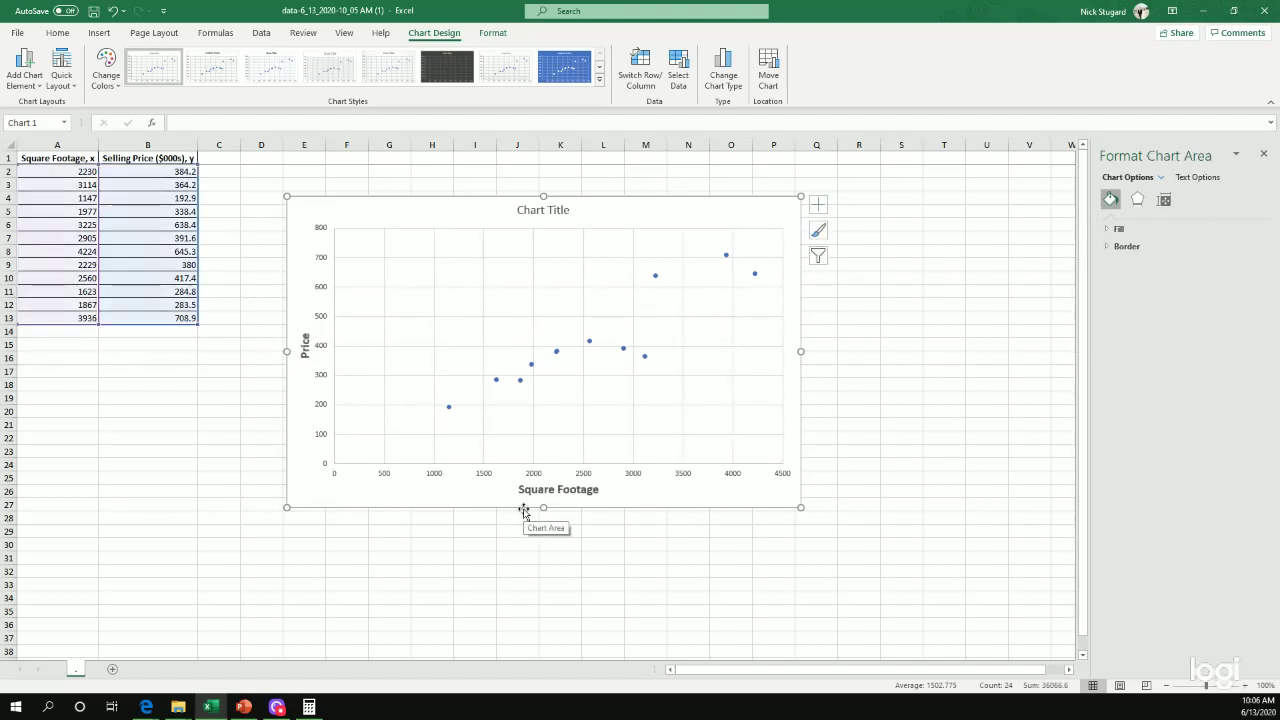
Step: Switch back to the homework, compare its diagrams with the Excel chart, and submit scatter diagram A for part (b)
{"action": "key", "text": "alt+Tab"}
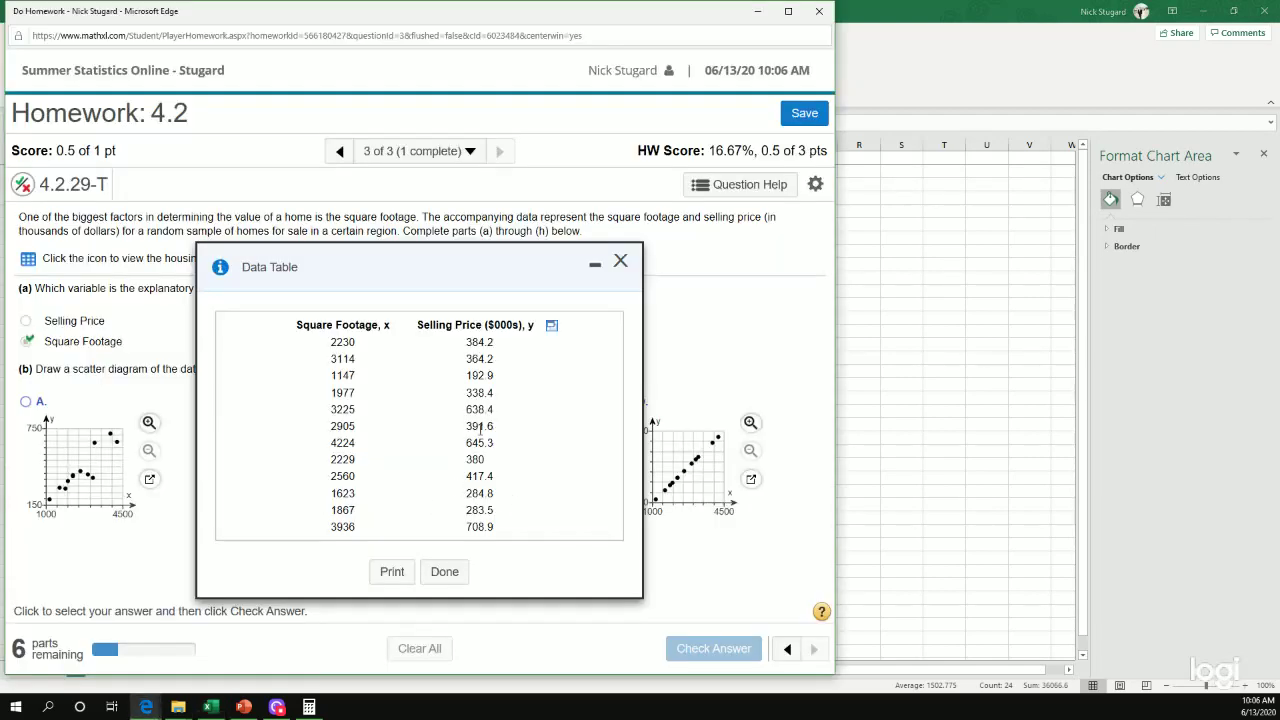
{"action": "left_click", "coordinate": [621, 263]}
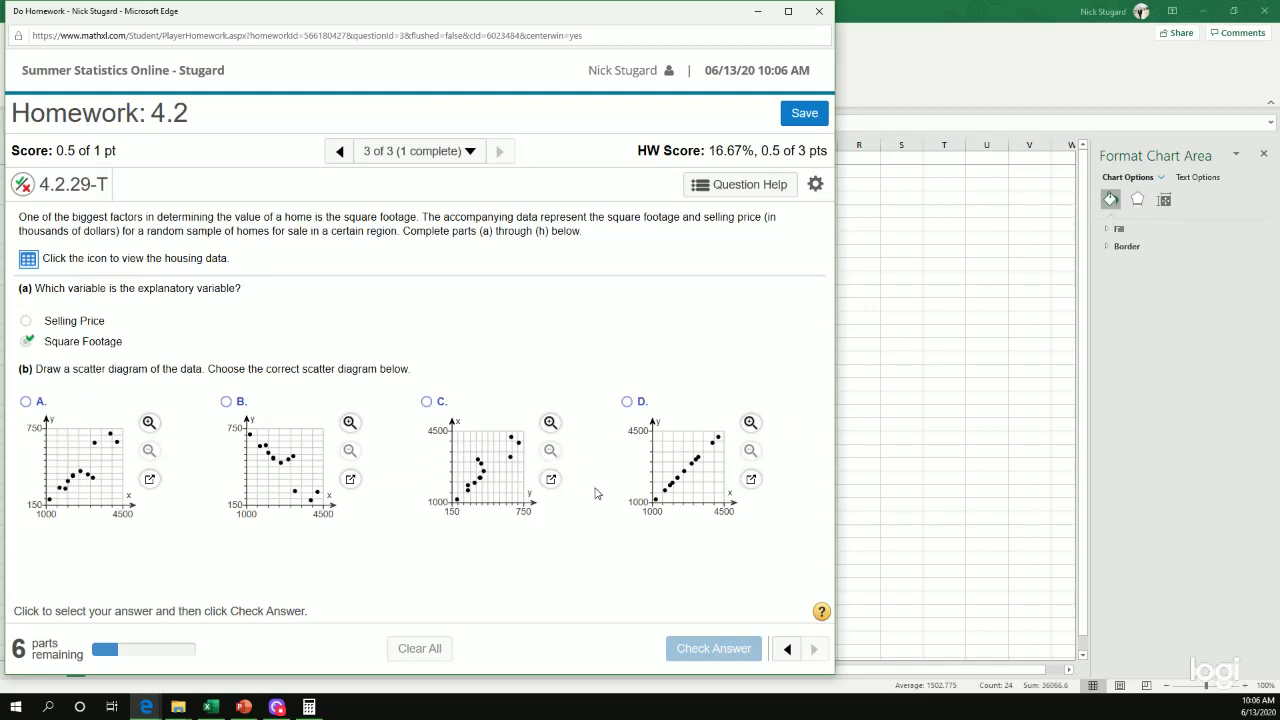
{"action": "key", "text": "alt+Tab"}
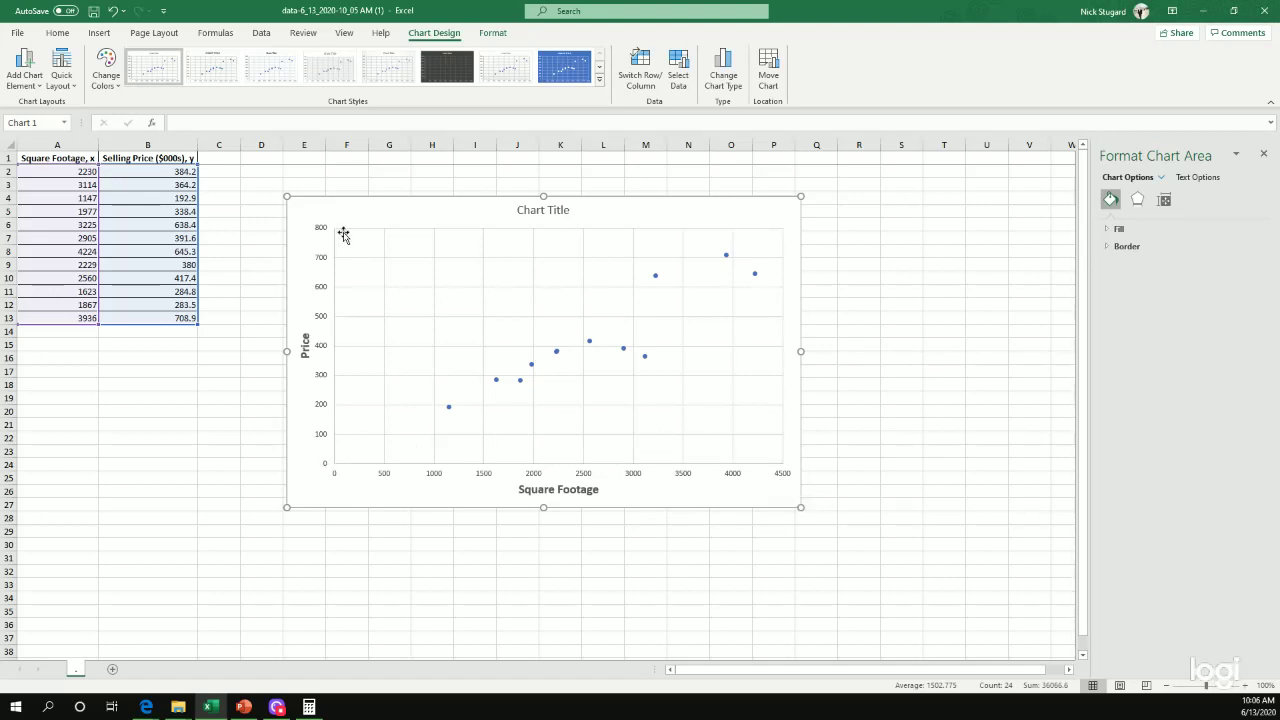
{"action": "key", "text": "alt+Tab"}
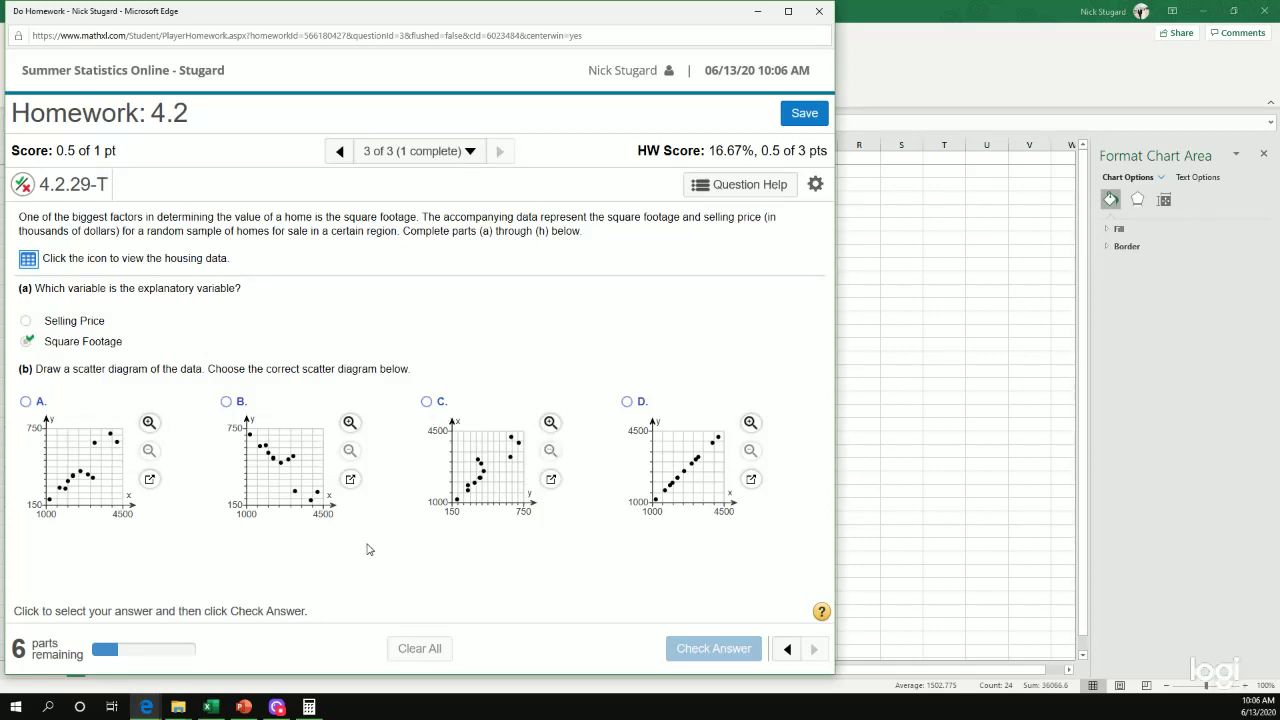
{"action": "left_click", "coordinate": [29, 407]}
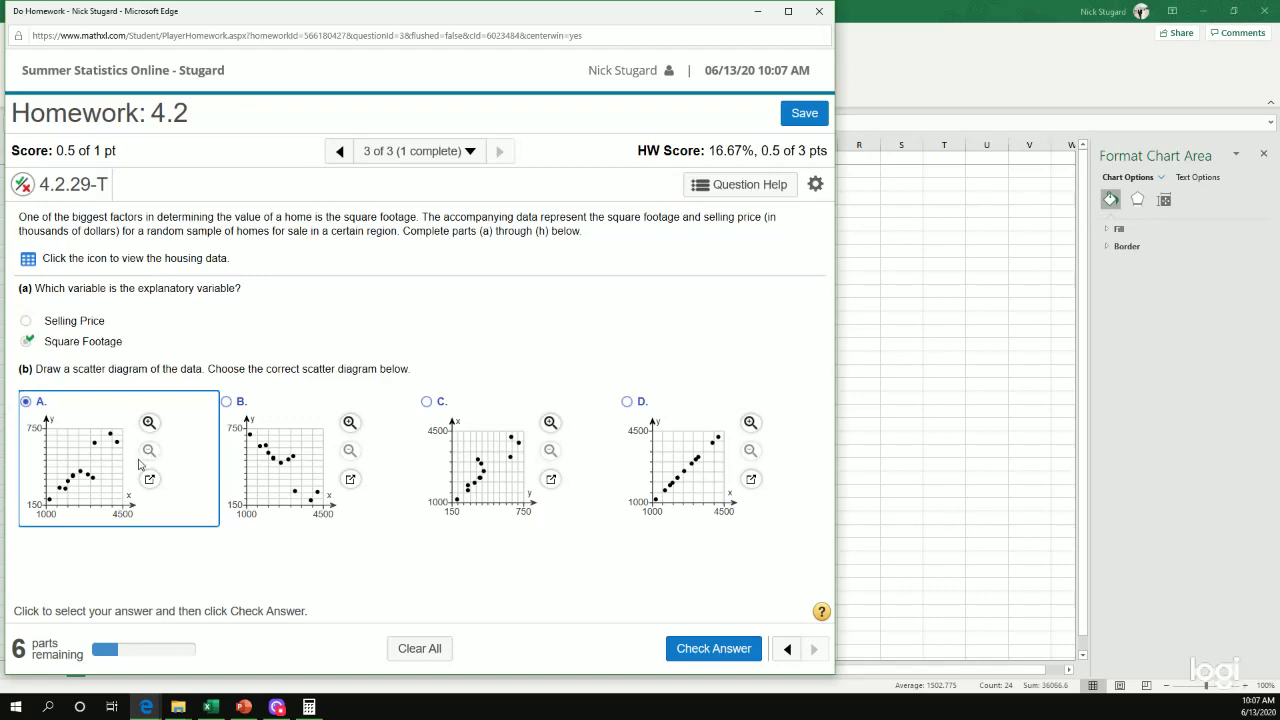
{"action": "left_click", "coordinate": [713, 648]}
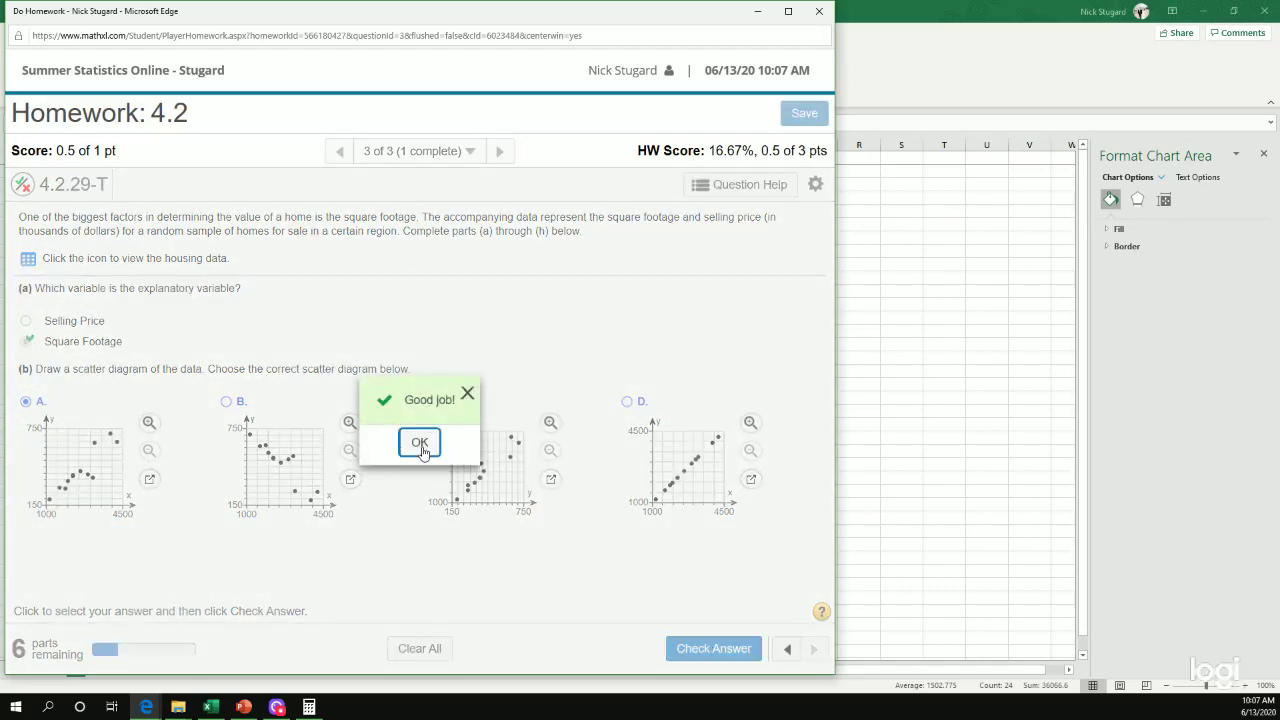
Step: Dismiss the answer feedback, switch to Excel, and add a linear trendline to the scatter chart's data series
{"action": "left_click", "coordinate": [416, 441]}
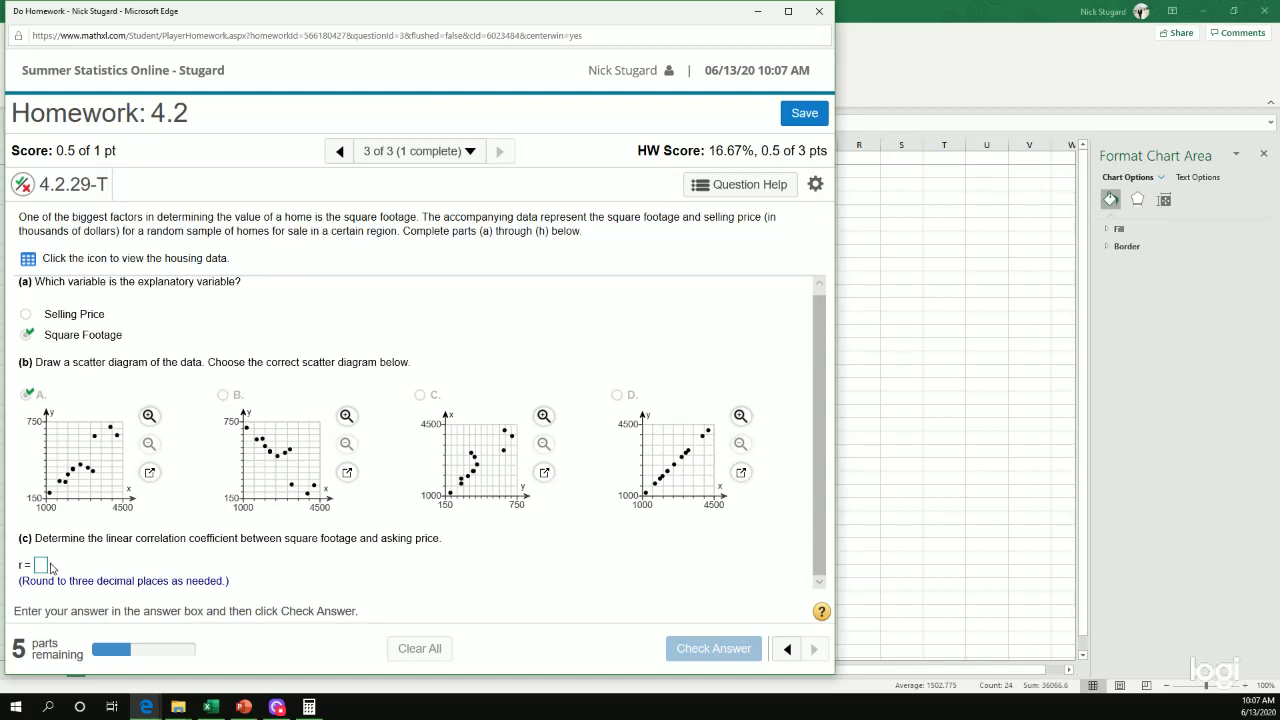
{"action": "left_click", "coordinate": [44, 565]}
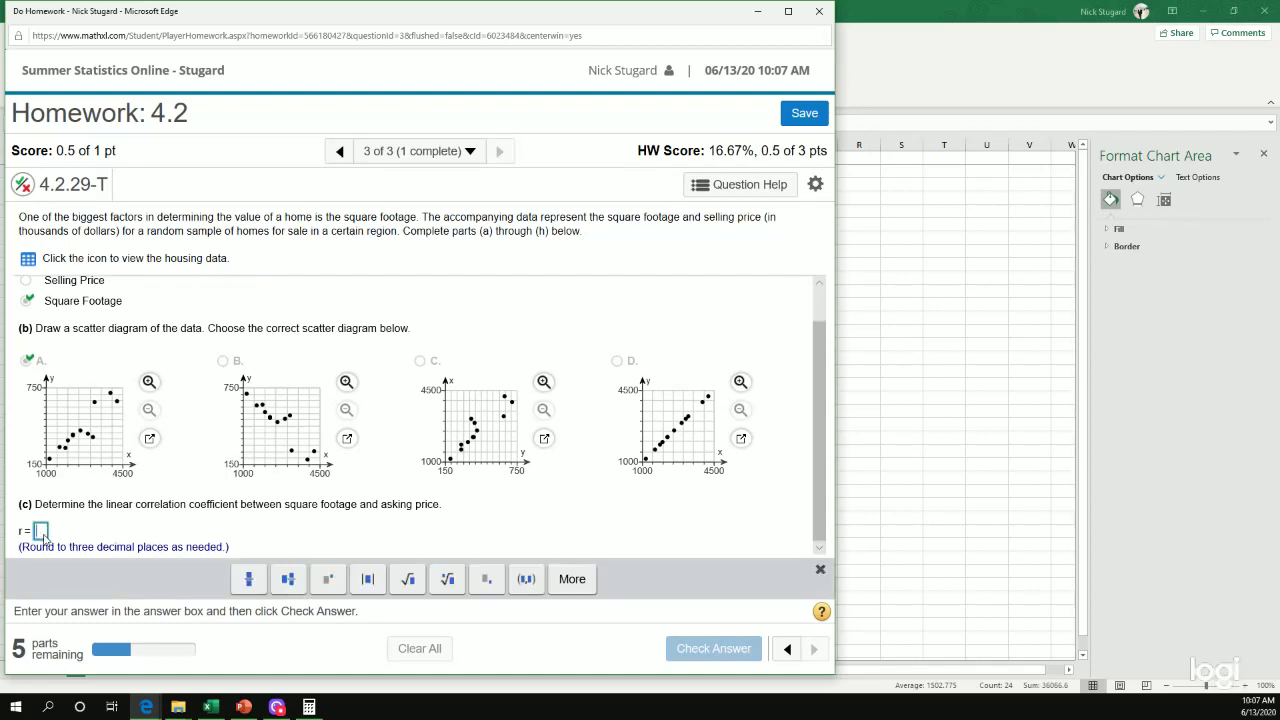
{"action": "left_click", "coordinate": [838, 312]}
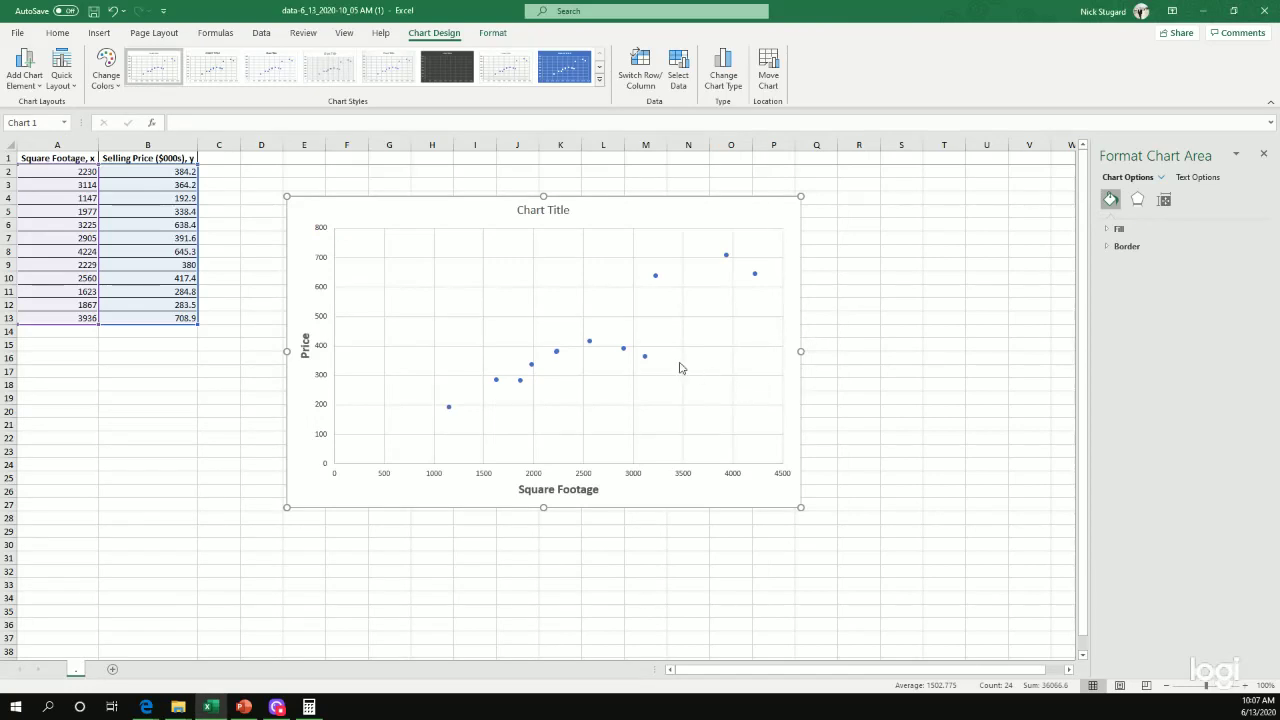
{"action": "left_click", "coordinate": [645, 358]}
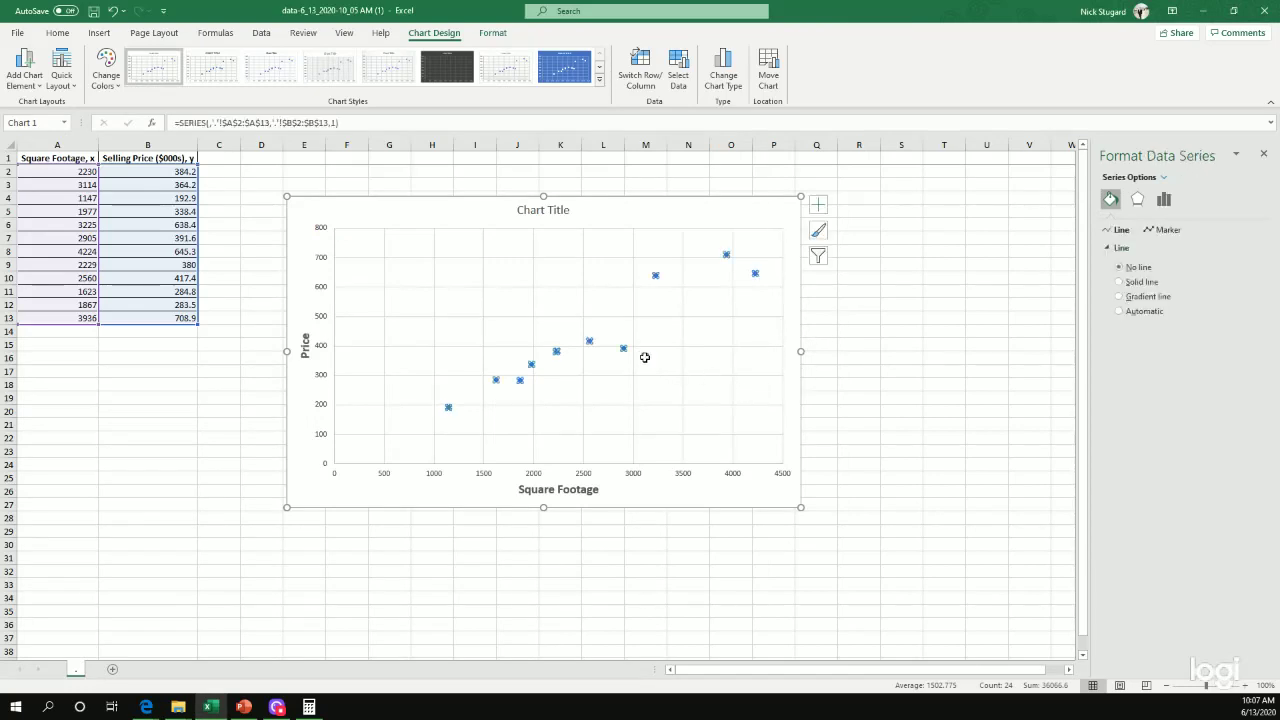
{"action": "right_click", "coordinate": [645, 357]}
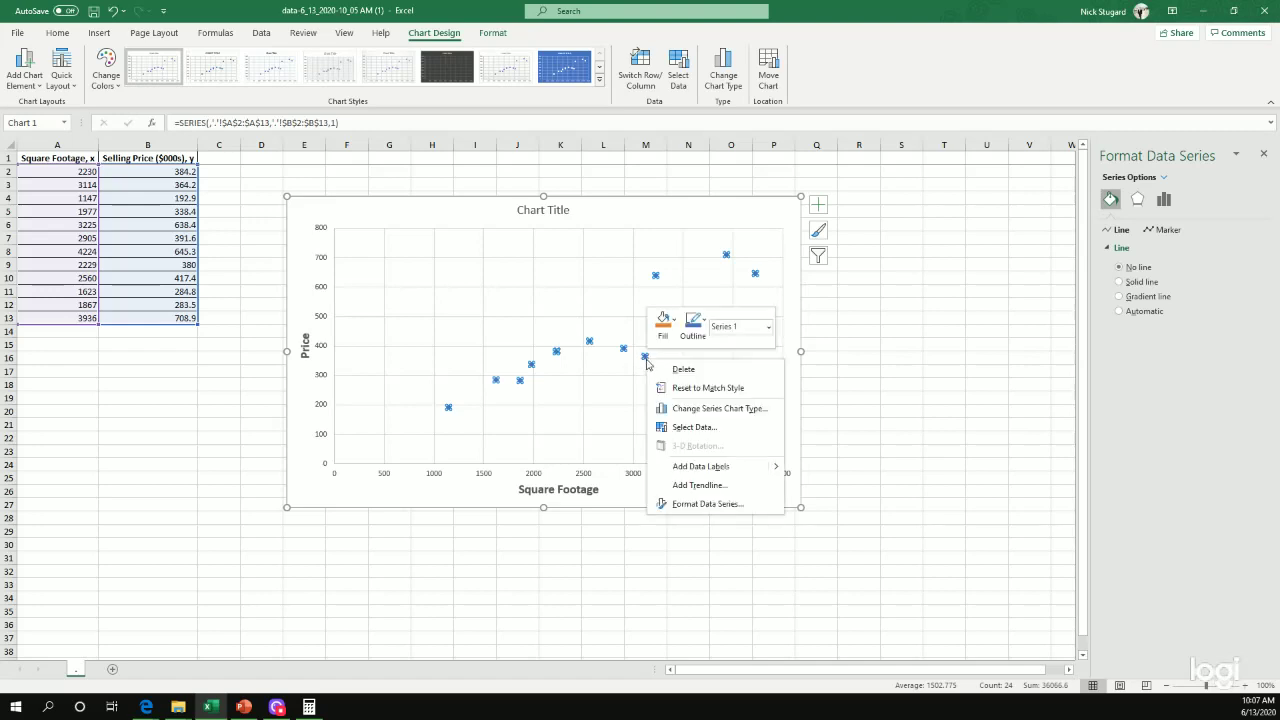
{"action": "left_click", "coordinate": [737, 487]}
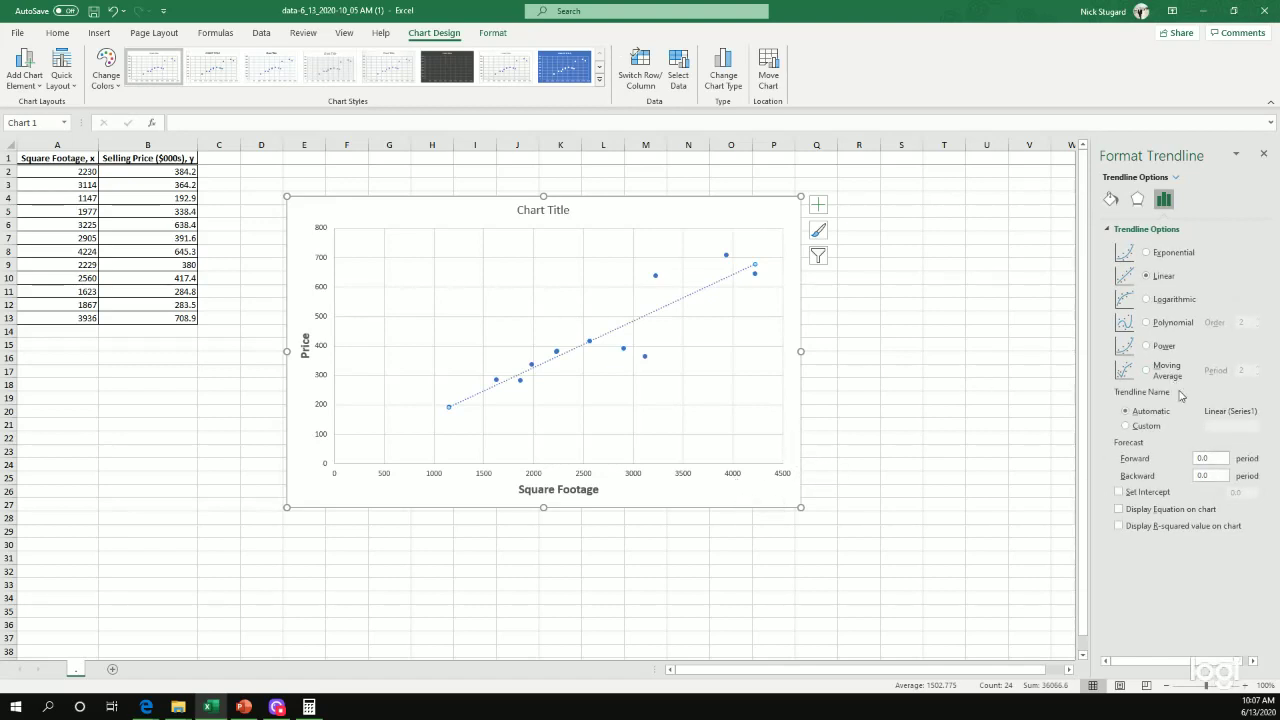
Step: Display the trendline's equation and R-squared value on the chart and move their label to the plot area's upper-left part
{"action": "left_click", "coordinate": [1119, 509]}
{"action": "left_click", "coordinate": [1119, 527]}
{"action": "left_click", "coordinate": [700, 263]}
{"action": "left_click_drag", "start_coordinate": [708, 254], "coordinate": [420, 237]}
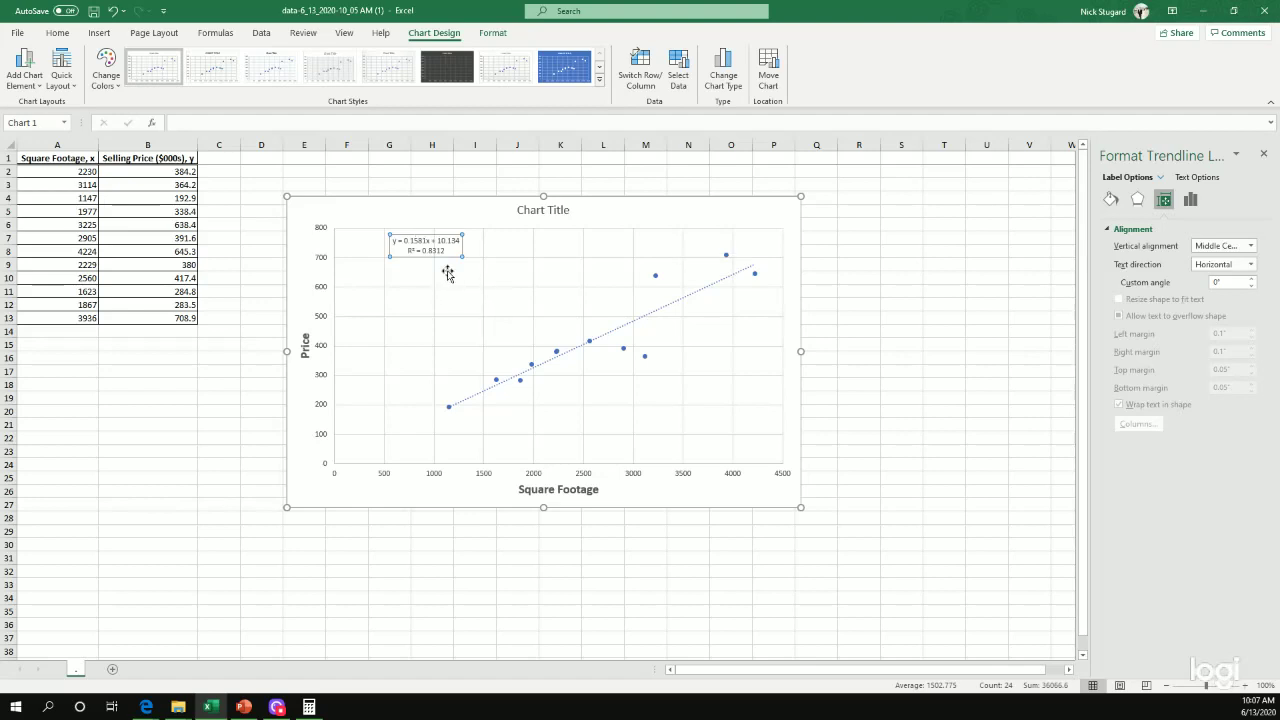
{"action": "left_click", "coordinate": [517, 291]}
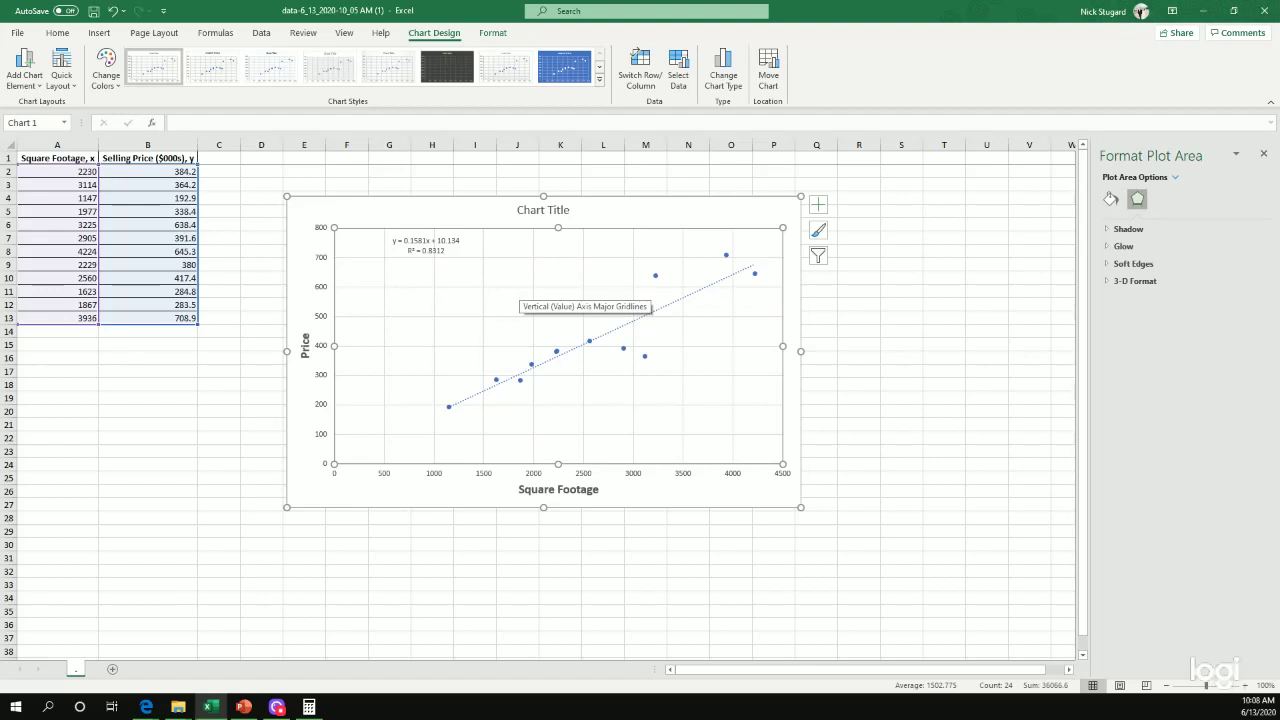
Step: Open Calculator, move it beside the chart, and compute the square root of 0.8312
{"action": "left_click", "coordinate": [309, 706]}
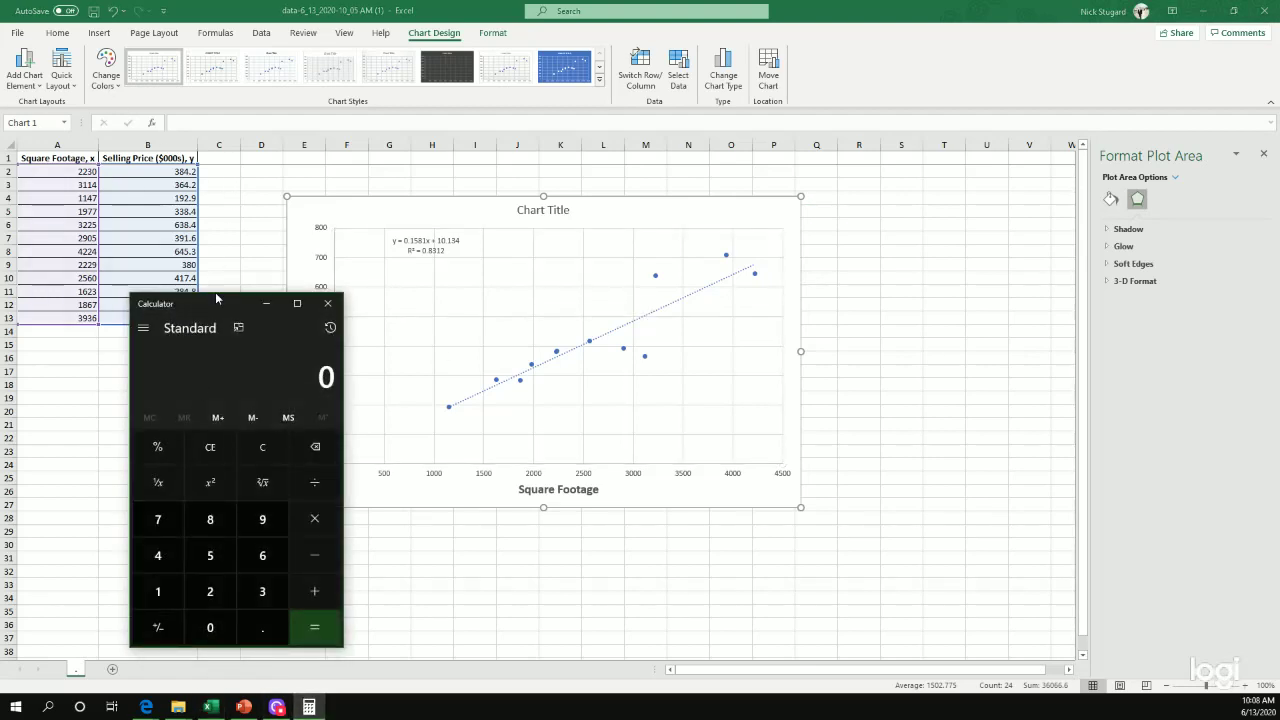
{"action": "left_click_drag", "start_coordinate": [215, 298], "coordinate": [155, 194]}
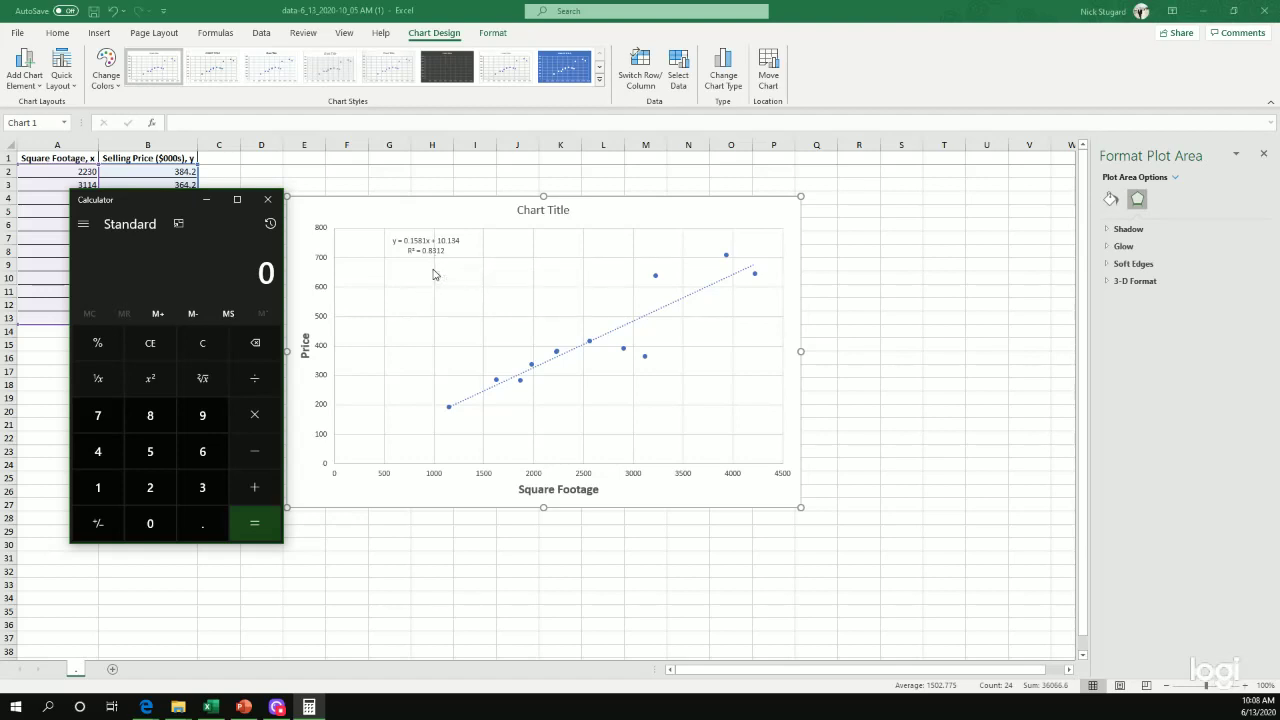
{"action": "left_click", "coordinate": [190, 520]}
{"action": "left_click", "coordinate": [169, 420]}
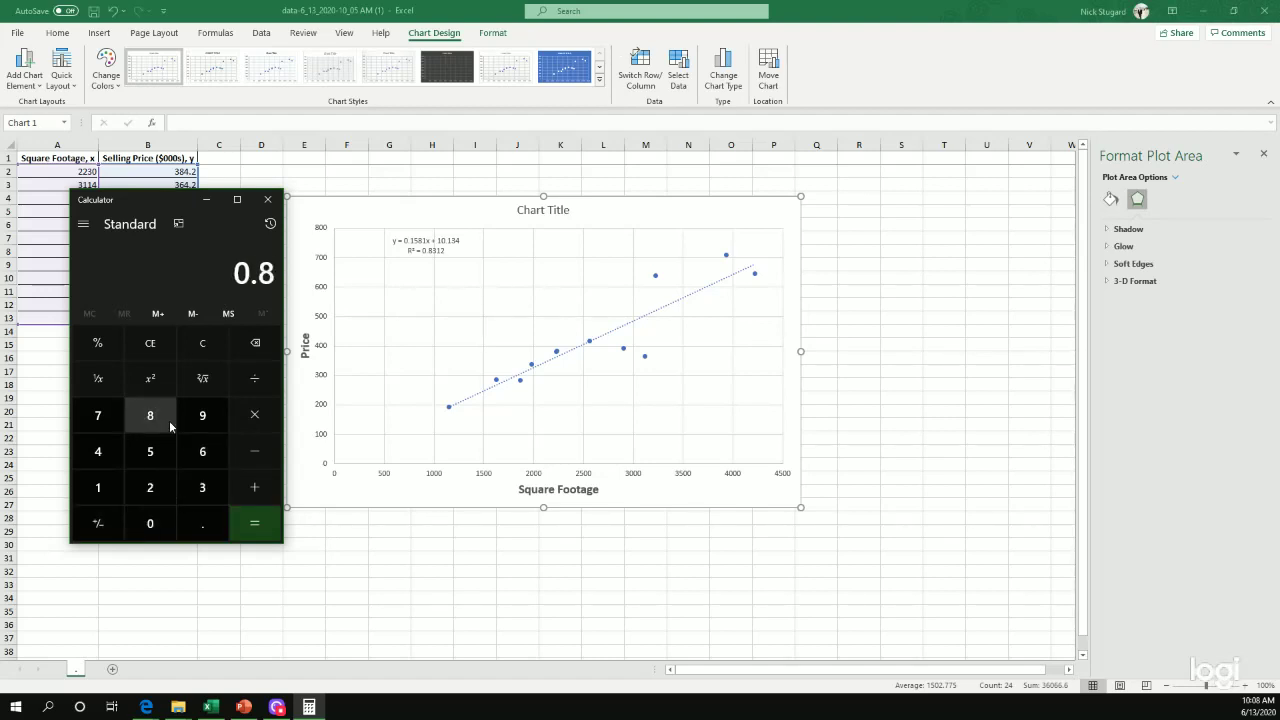
{"action": "left_click", "coordinate": [200, 485]}
{"action": "left_click", "coordinate": [120, 486]}
{"action": "left_click", "coordinate": [151, 492]}
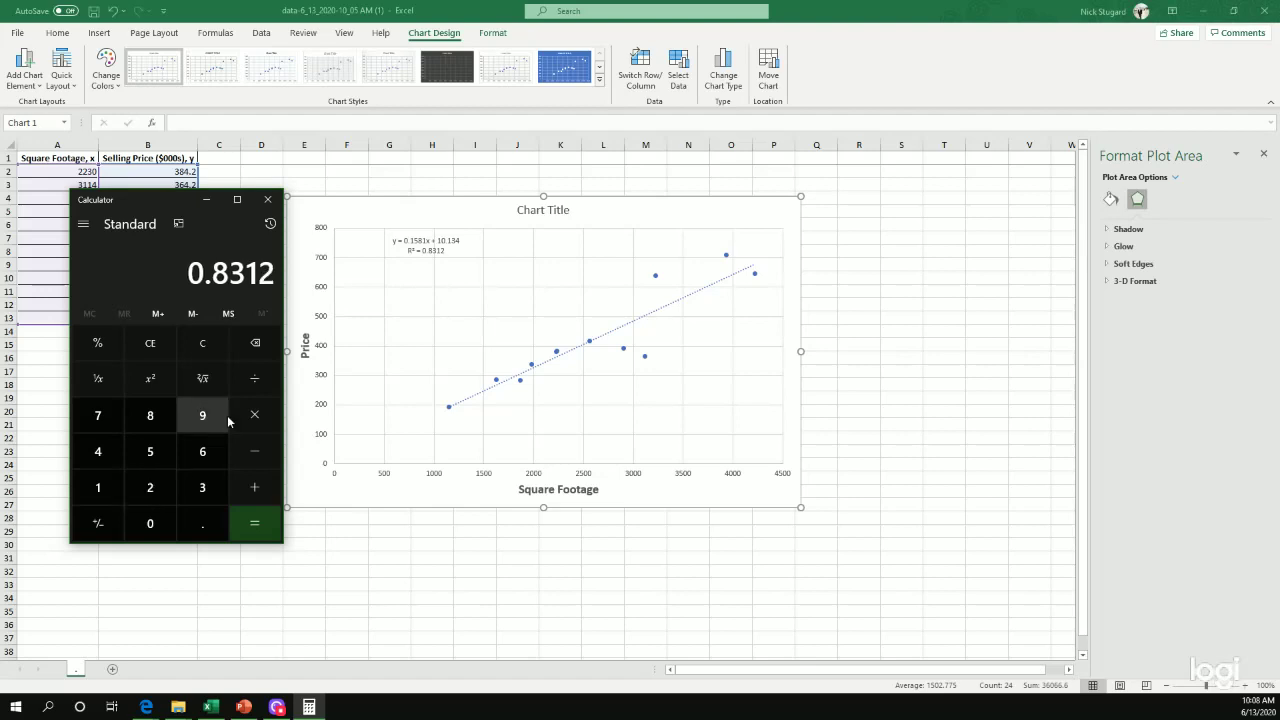
{"action": "left_click", "coordinate": [213, 380]}
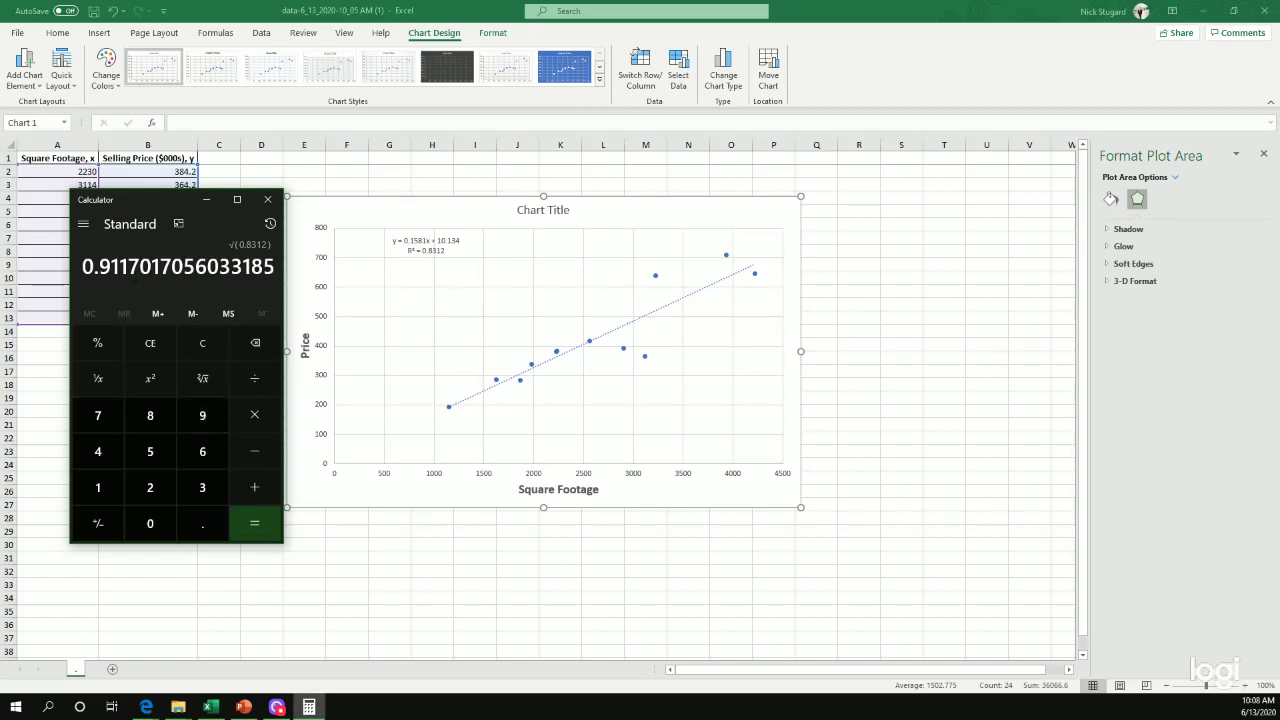
Step: Switch back to the homework and submit .912 as the linear correlation coefficient r for part (c)
{"action": "mouse_move", "coordinate": [153, 707]}
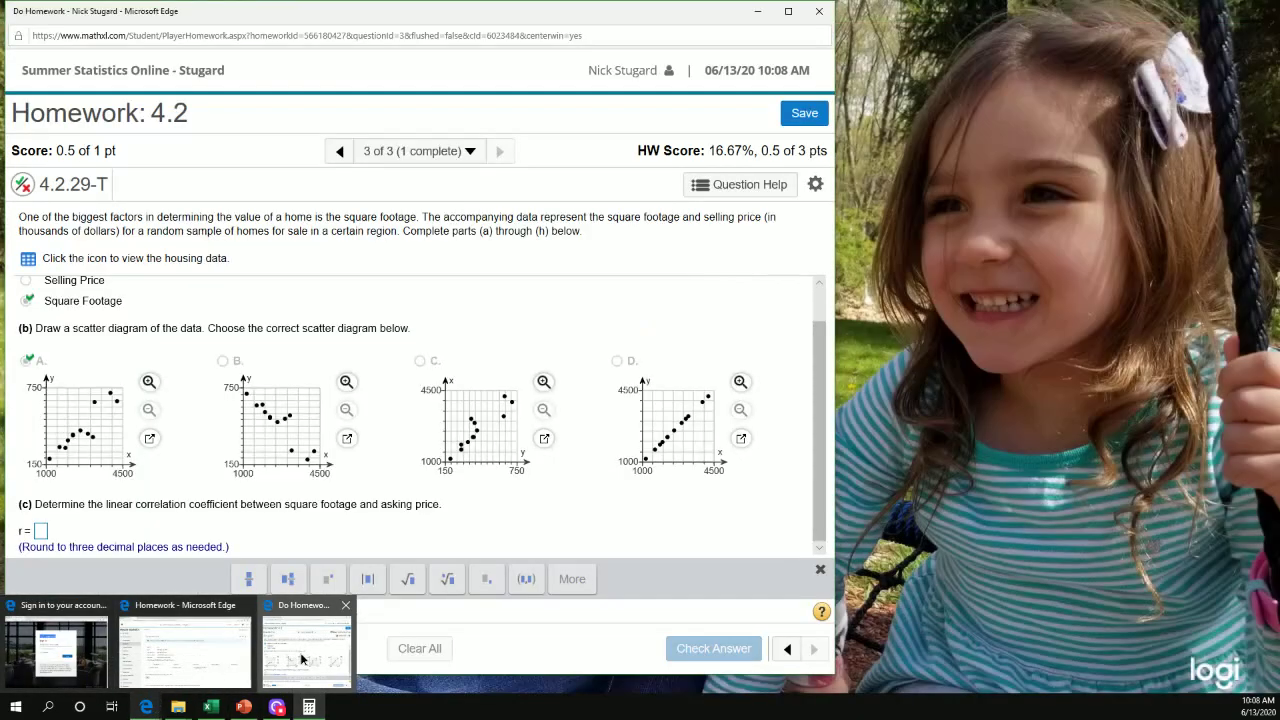
{"action": "left_click", "coordinate": [307, 650]}
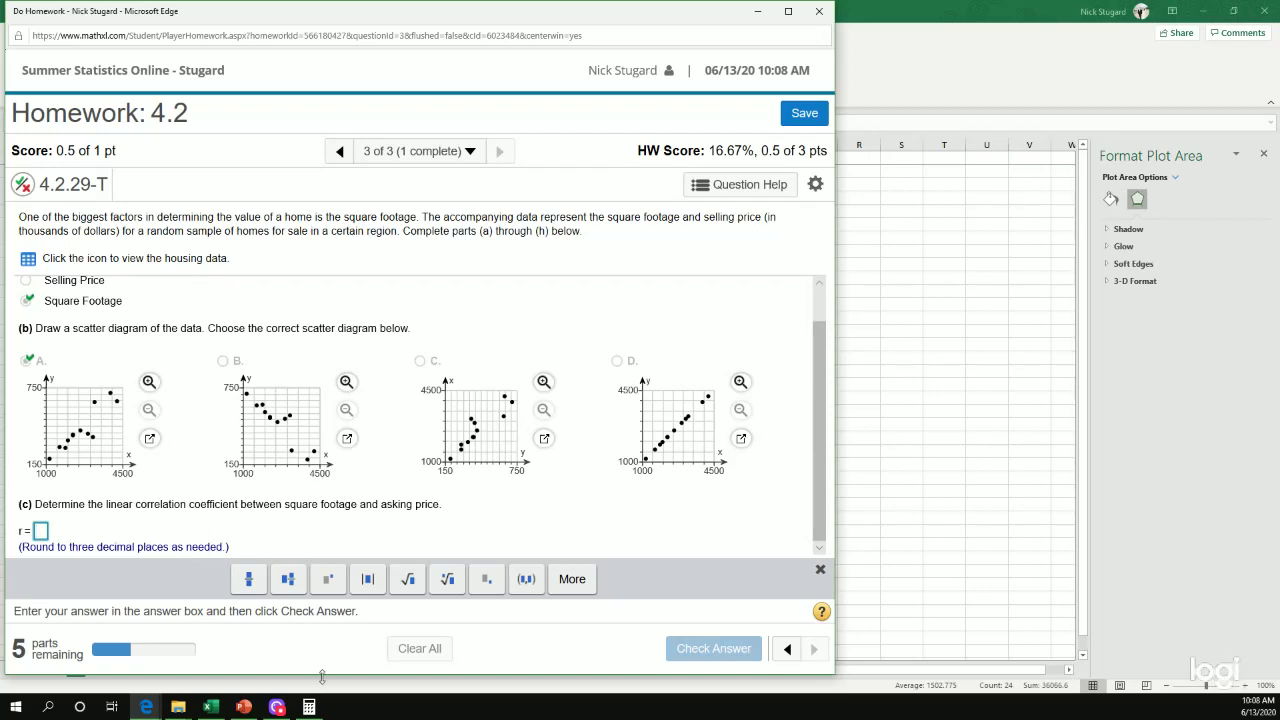
{"action": "left_click", "coordinate": [309, 707]}
{"action": "left_click_drag", "start_coordinate": [168, 192], "coordinate": [260, 224]}
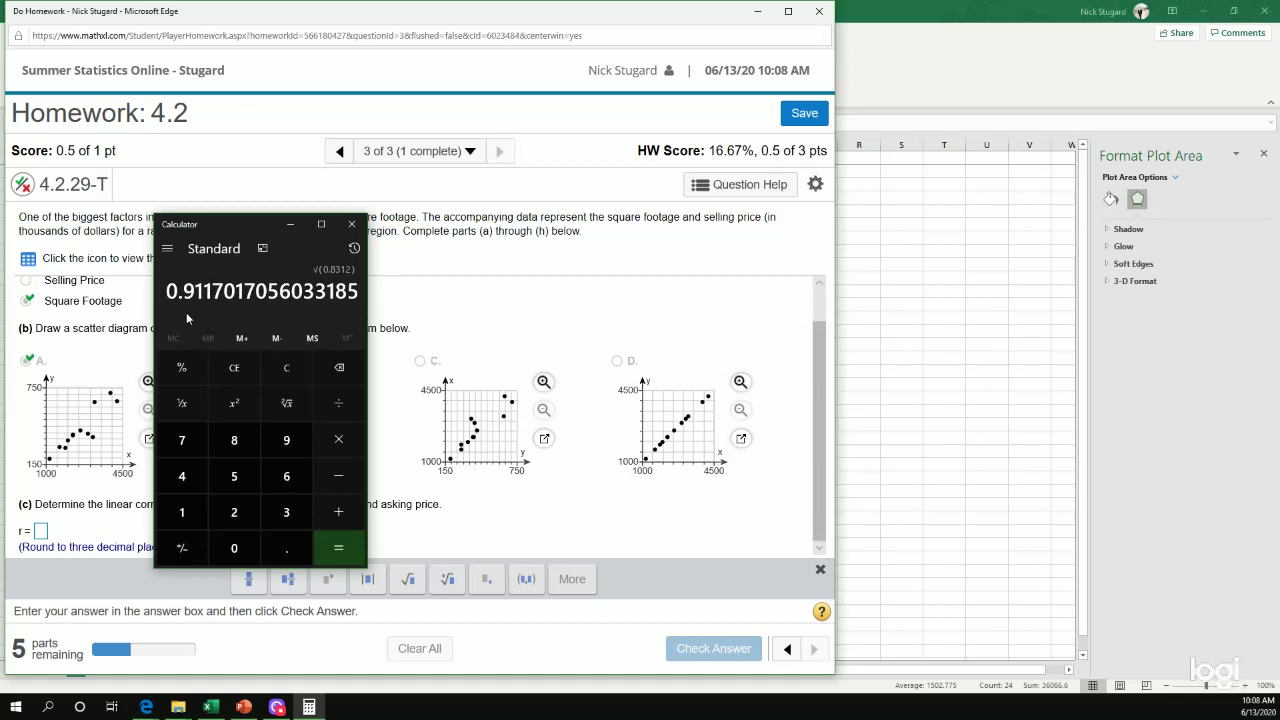
{"action": "left_click", "coordinate": [42, 530]}
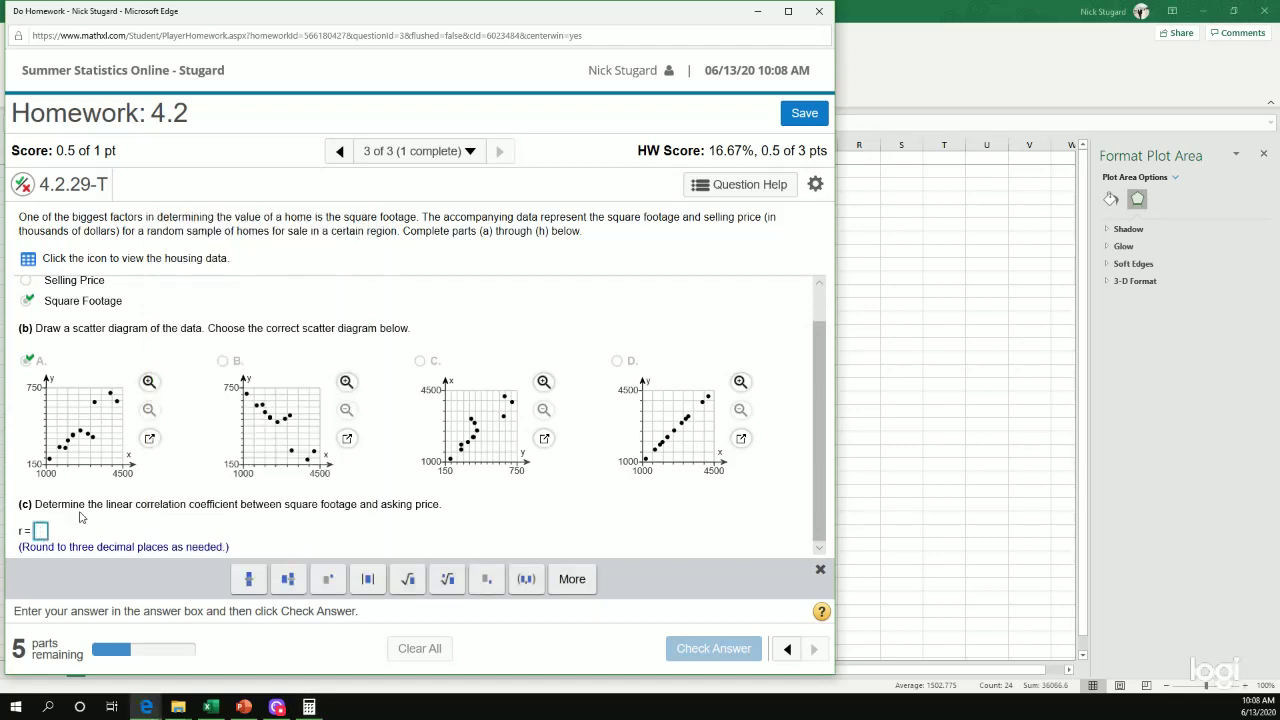
{"action": "type", "text": ".912"}
{"action": "left_click", "coordinate": [80, 514]}
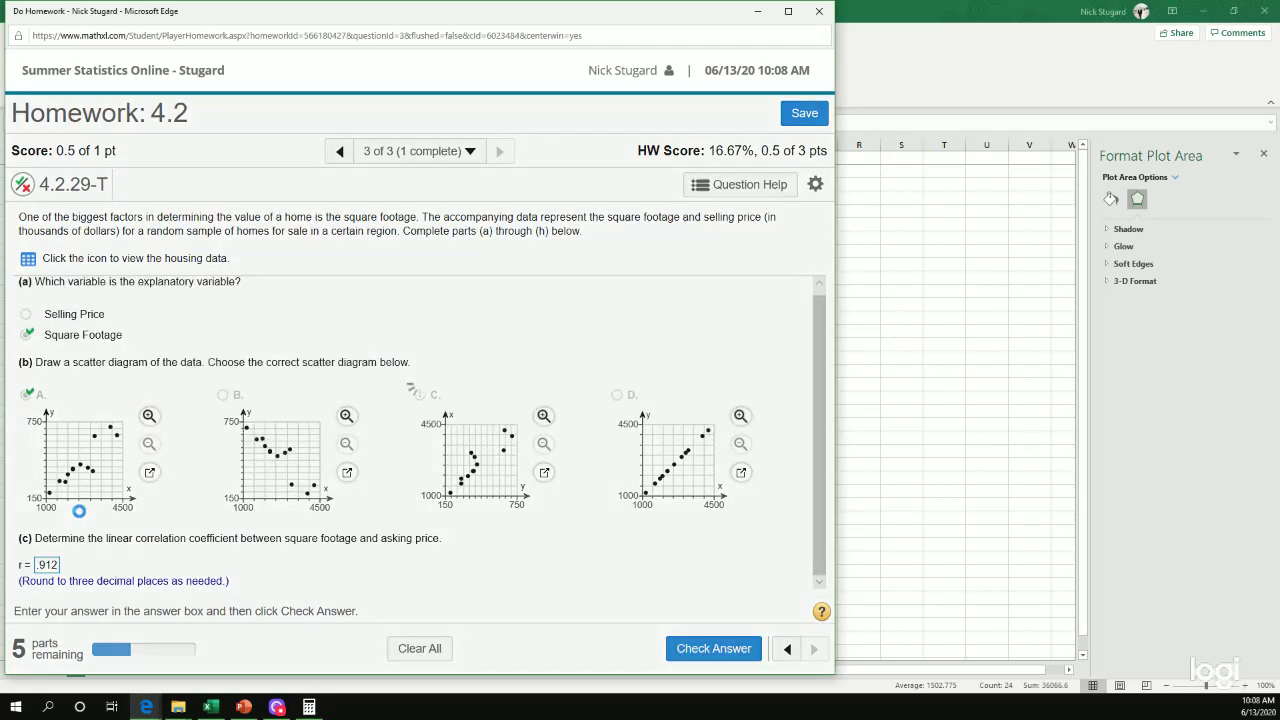
{"action": "left_click", "coordinate": [420, 443]}
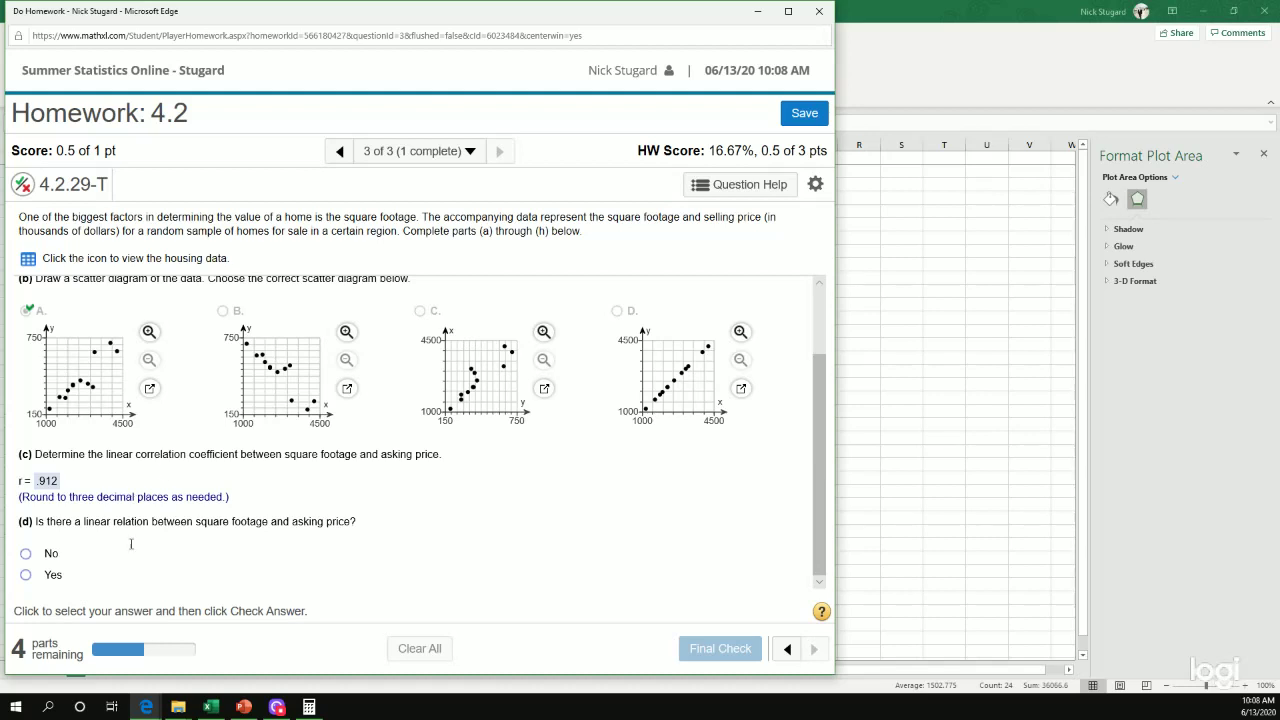
Step: Open the eText from the MyLab course page and go to page A-2 to view the correlation coefficient critical values
{"action": "mouse_move", "coordinate": [146, 706]}
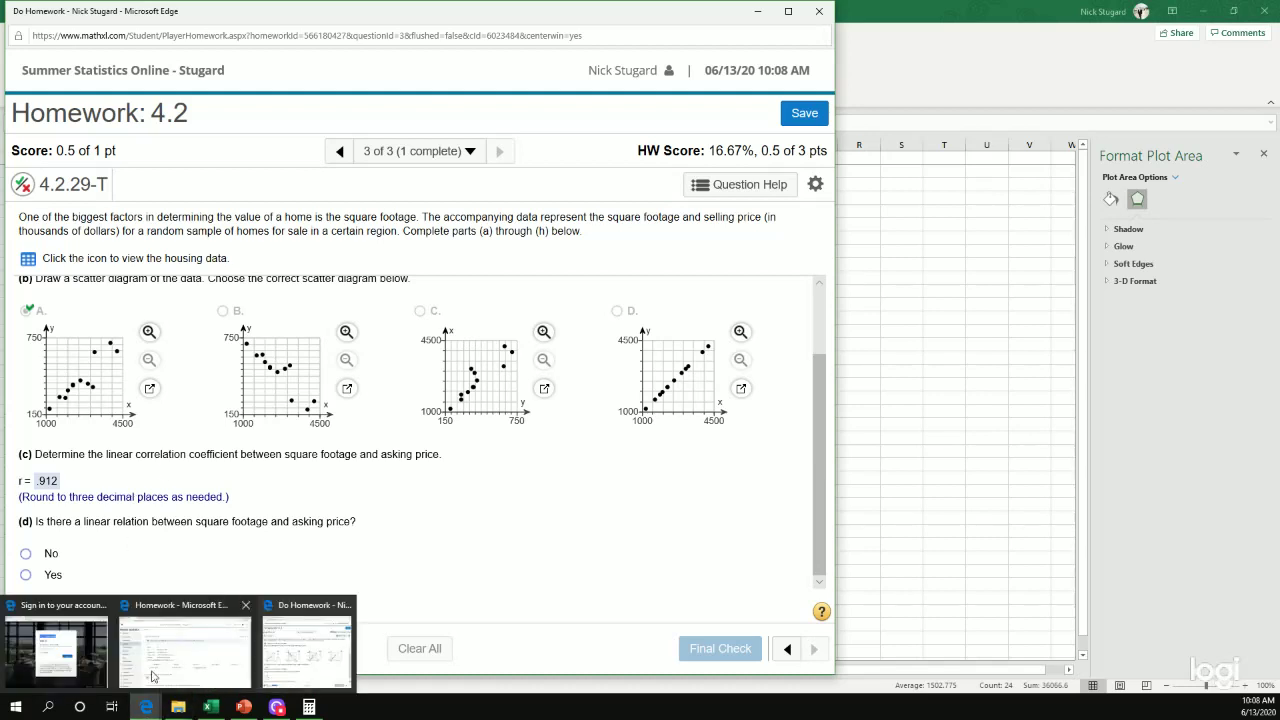
{"action": "left_click", "coordinate": [181, 621]}
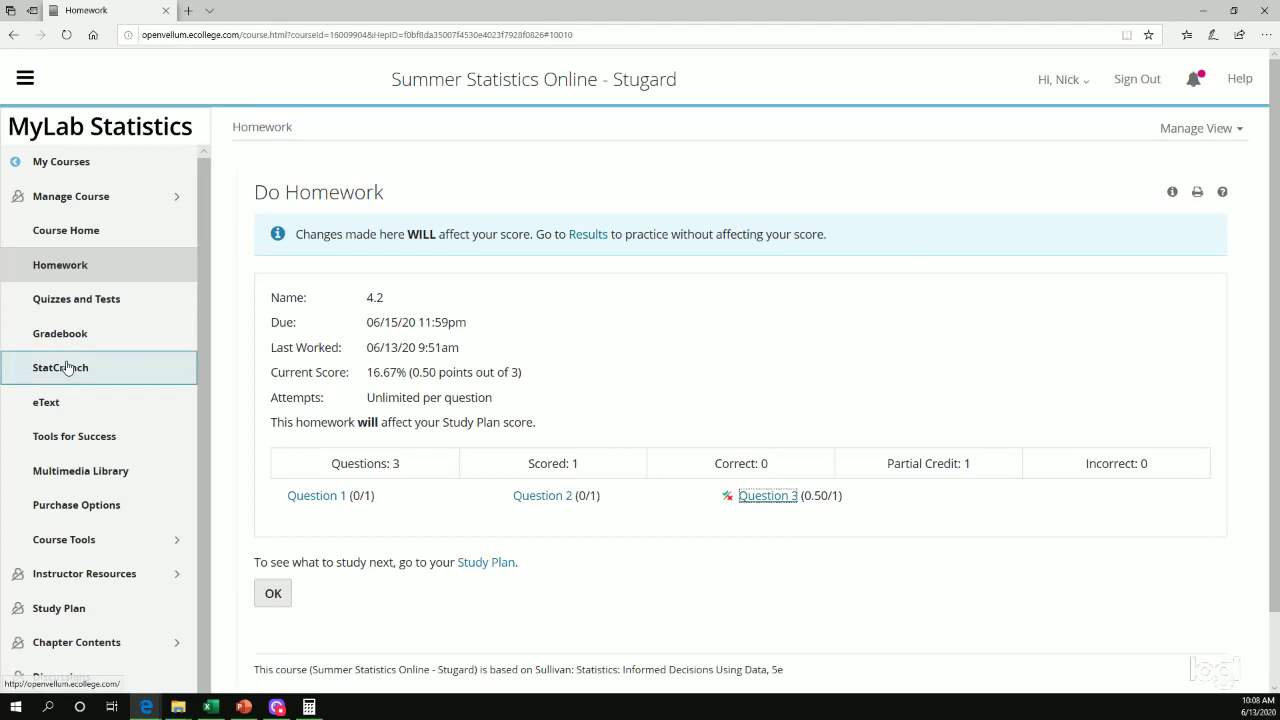
{"action": "left_click", "coordinate": [62, 403]}
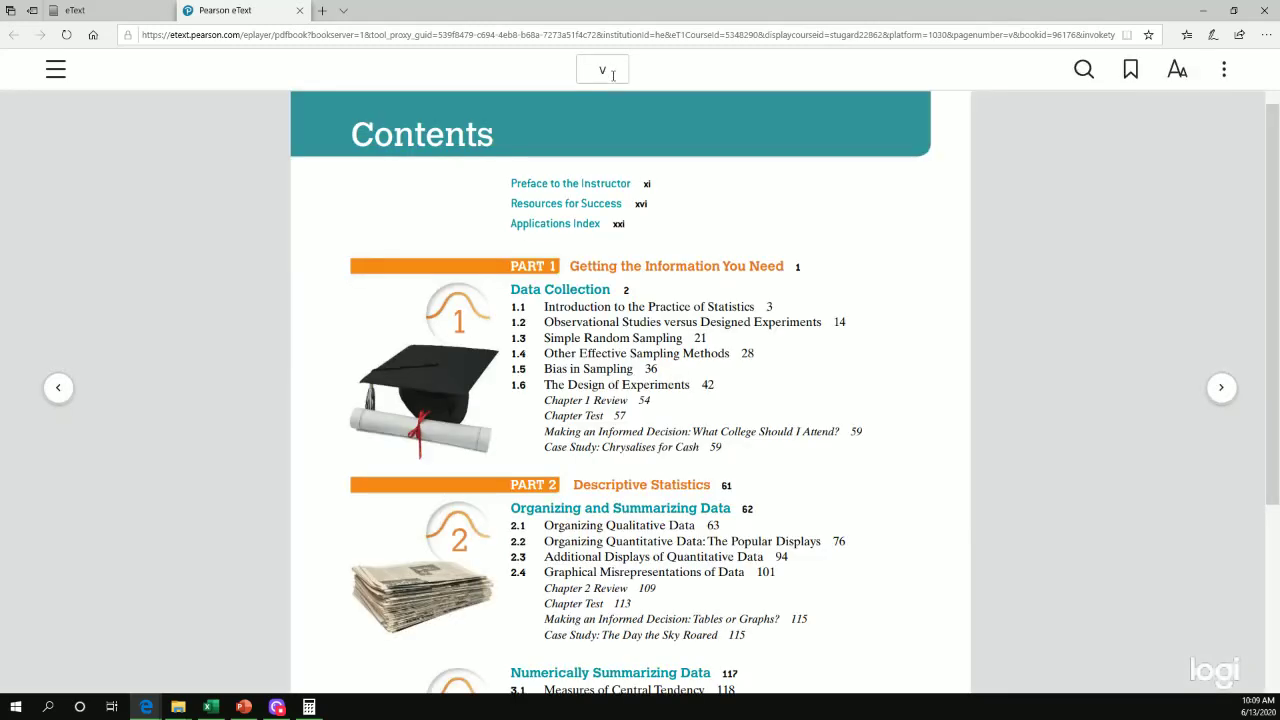
{"action": "left_click", "coordinate": [603, 68]}
{"action": "type", "text": "A-2"}
{"action": "key", "text": "Return"}
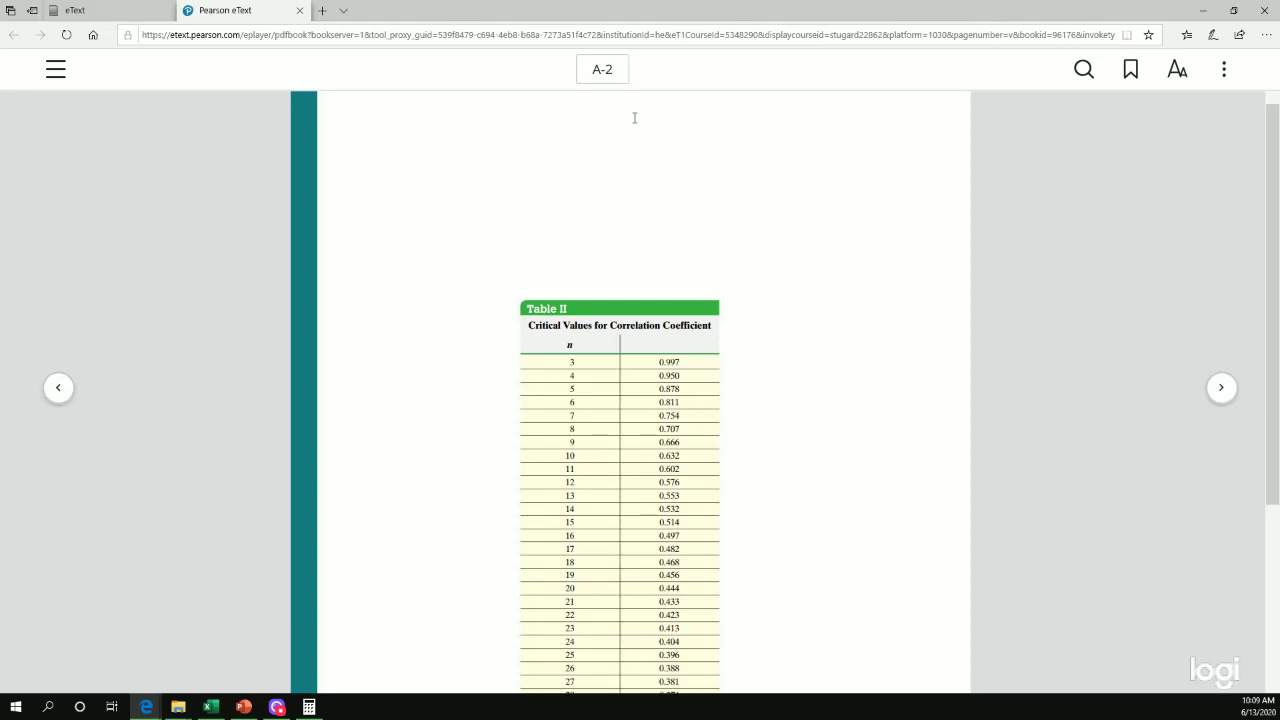
{"action": "scroll", "coordinate": [509, 563], "scroll_direction": "down", "scroll_amount": 2}
{"action": "scroll", "coordinate": [503, 538], "scroll_direction": "up", "scroll_amount": 1}
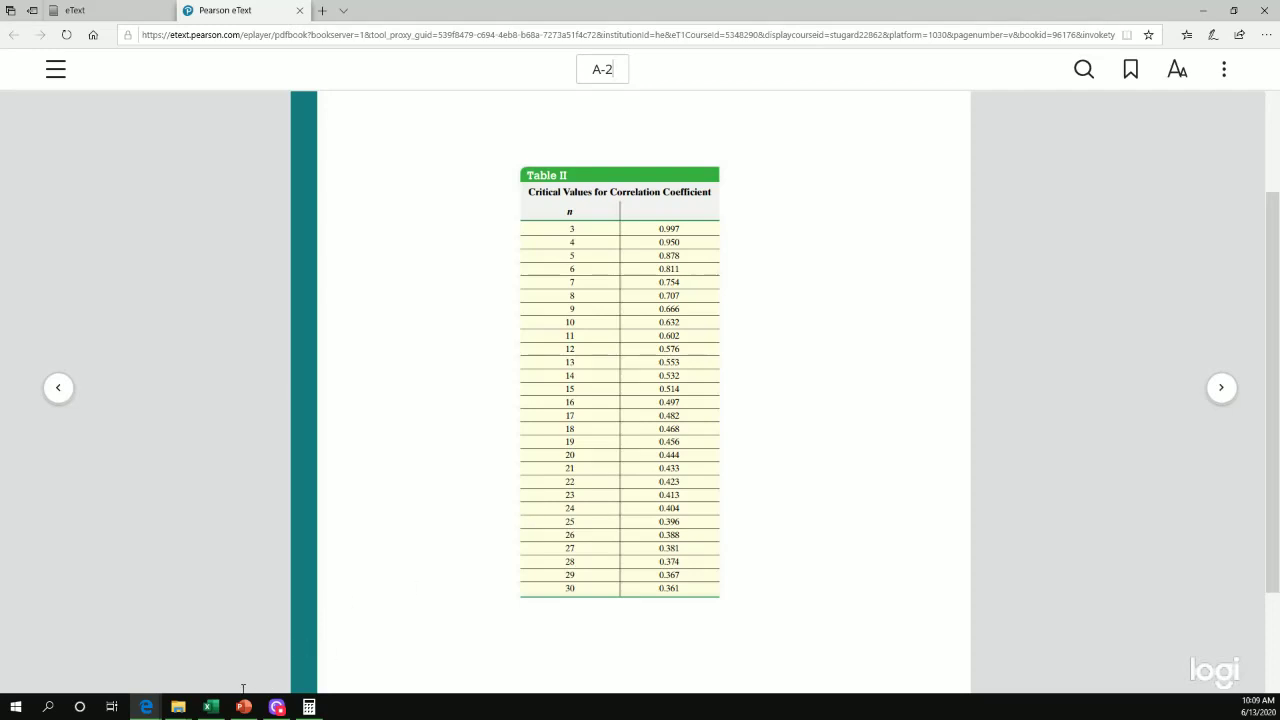
Step: Count the data rows in the Excel worksheet and look up the critical value for n = 12 in the eText's Table II
{"action": "mouse_move", "coordinate": [208, 707]}
{"action": "left_click", "coordinate": [213, 610]}
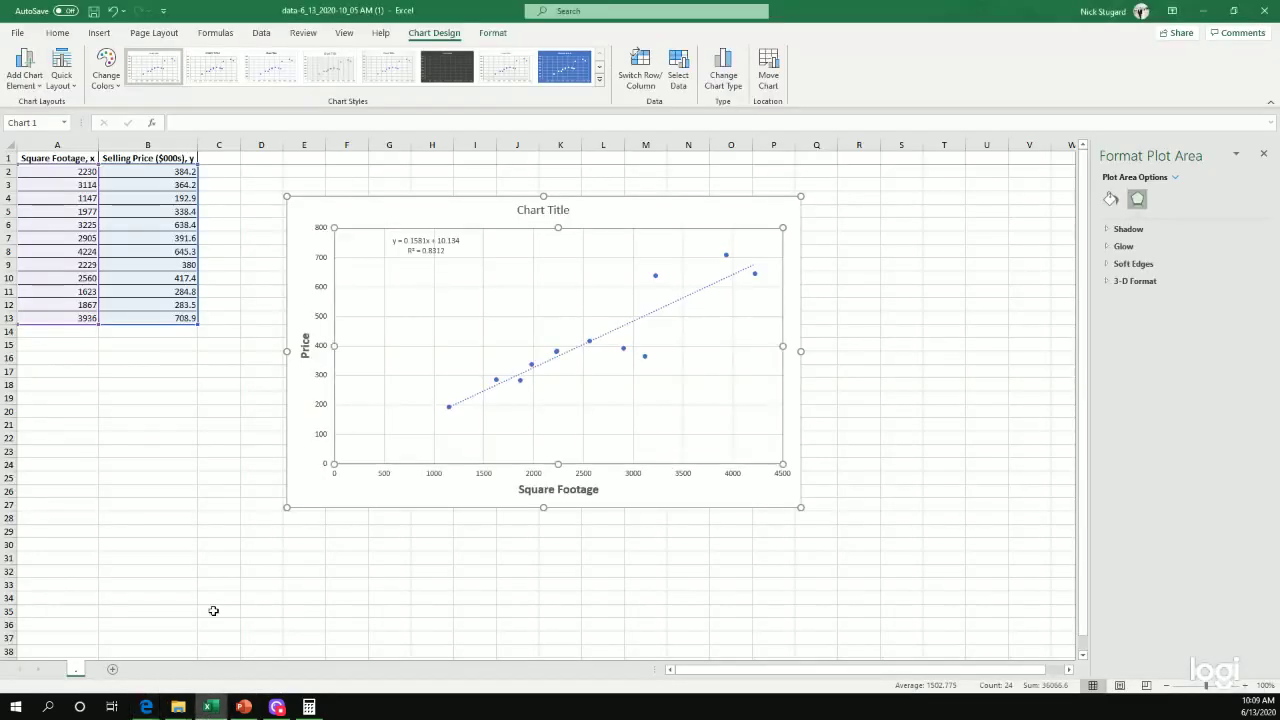
{"action": "left_click", "coordinate": [56, 175]}
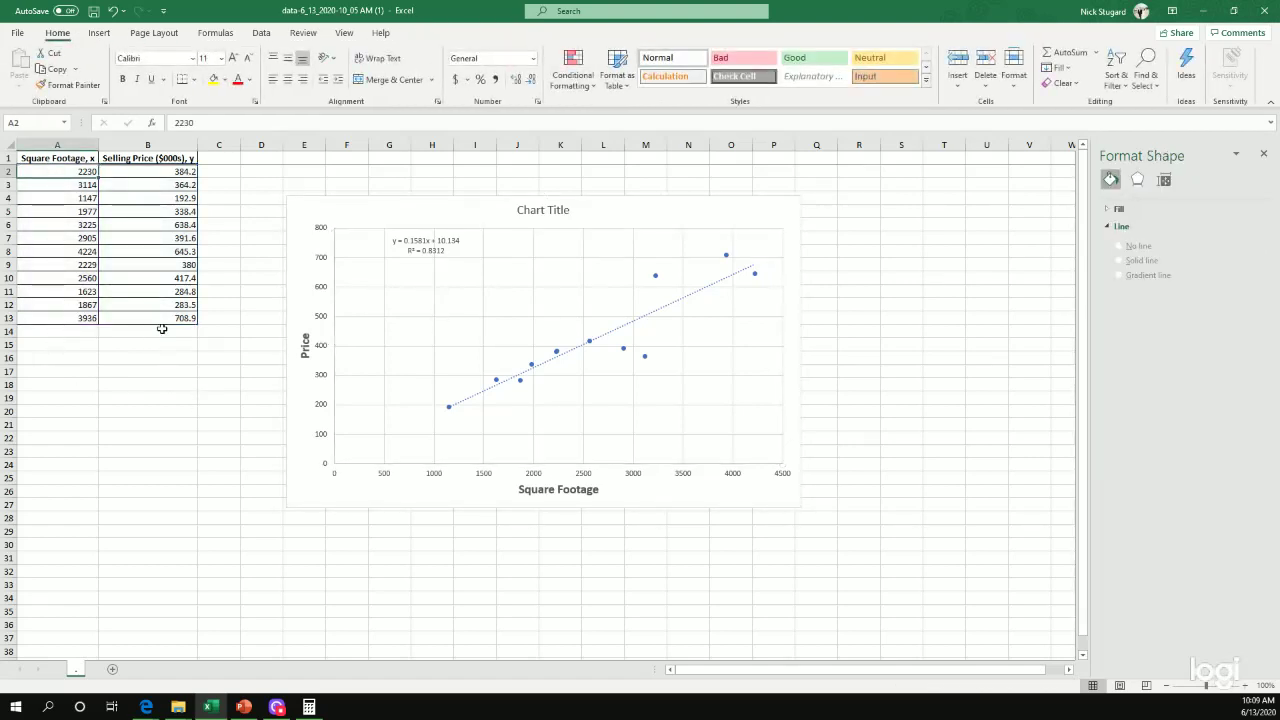
{"action": "key", "text": "Down"}
{"action": "key", "text": "Down"}
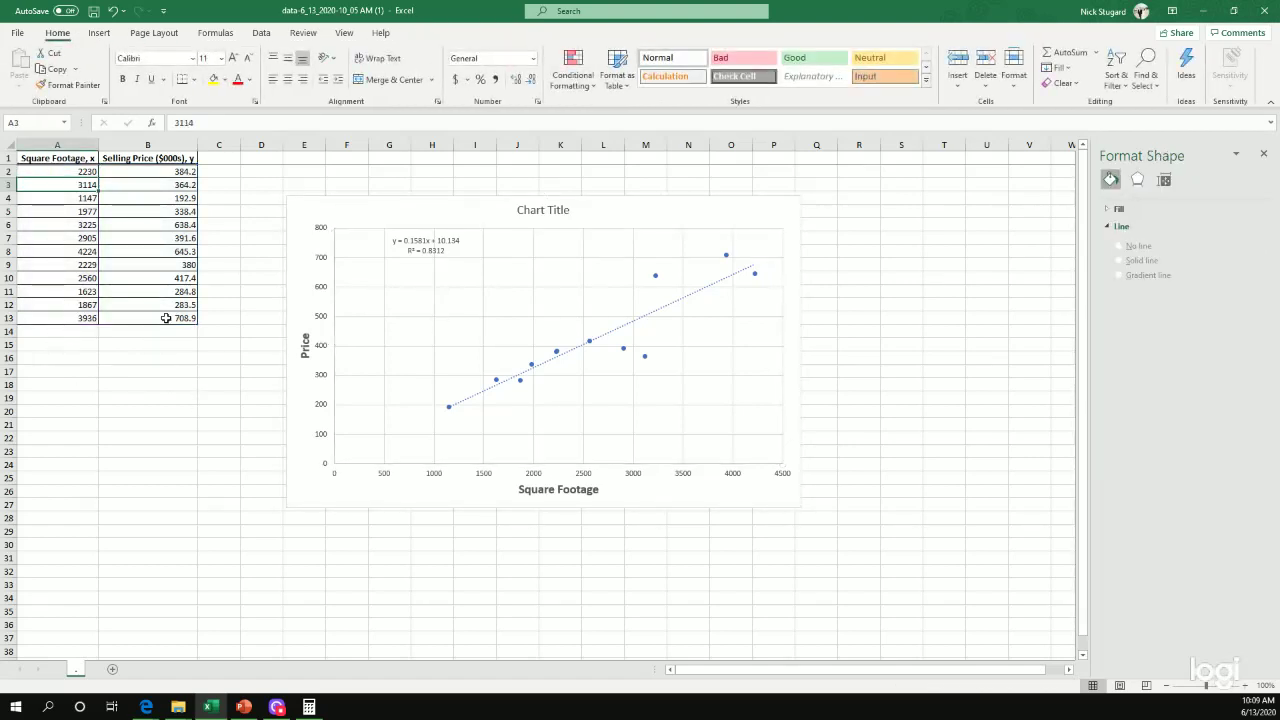
{"action": "key", "text": "Down"}
{"action": "key", "text": "Down"}
{"action": "key", "text": "Down"}
{"action": "key", "text": "Down"}
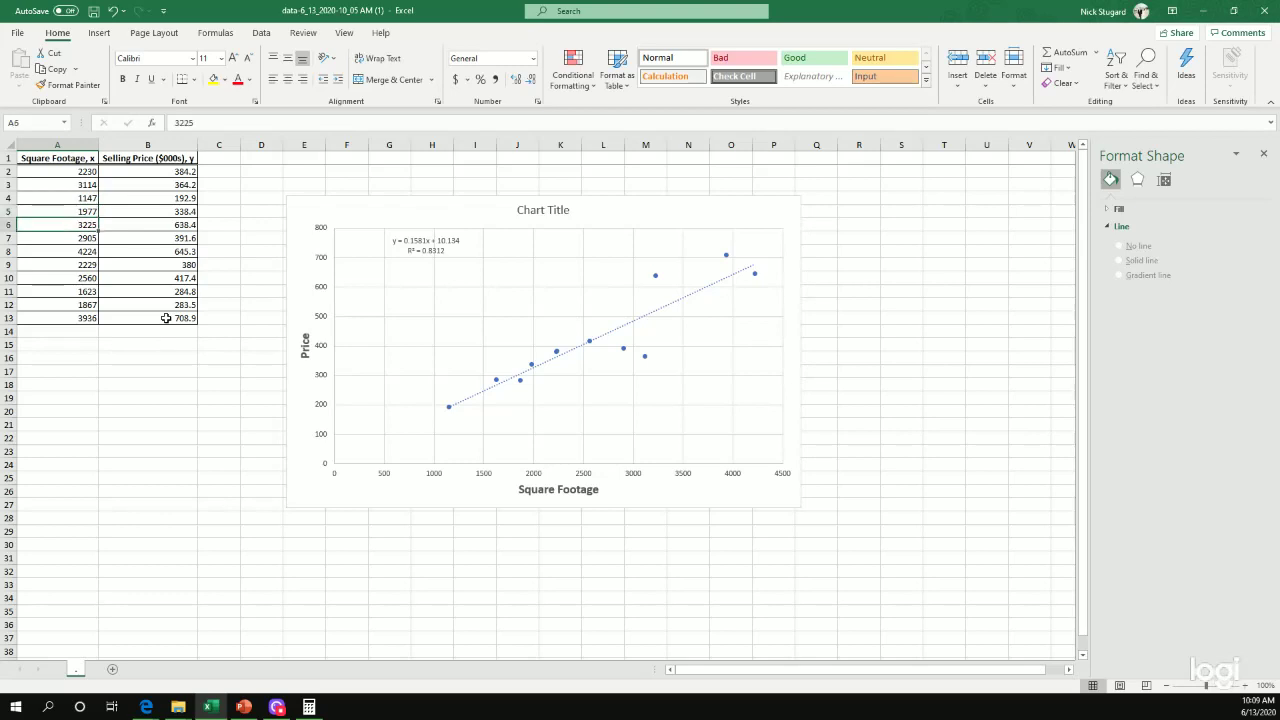
{"action": "key", "text": "Down"}
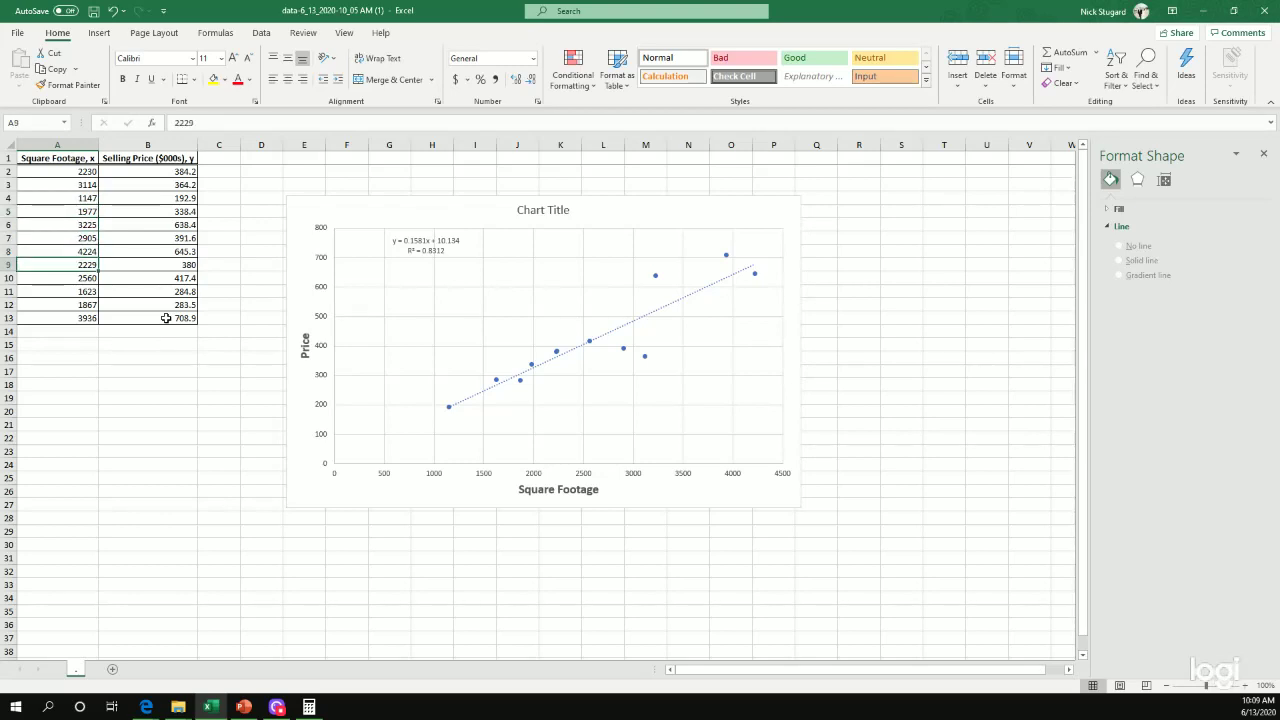
{"action": "key", "text": "Down"}
{"action": "key", "text": "Down"}
{"action": "key", "text": "Down"}
{"action": "key", "text": "Down"}
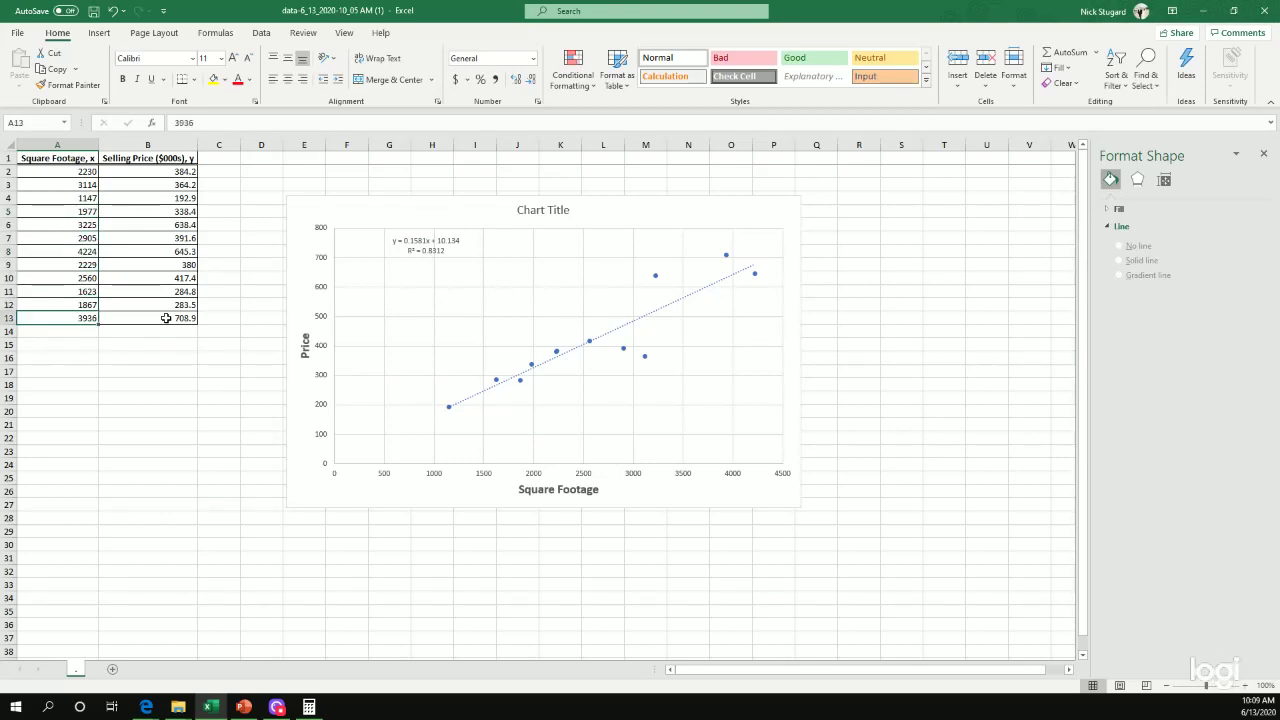
{"action": "key", "text": "alt+Tab"}
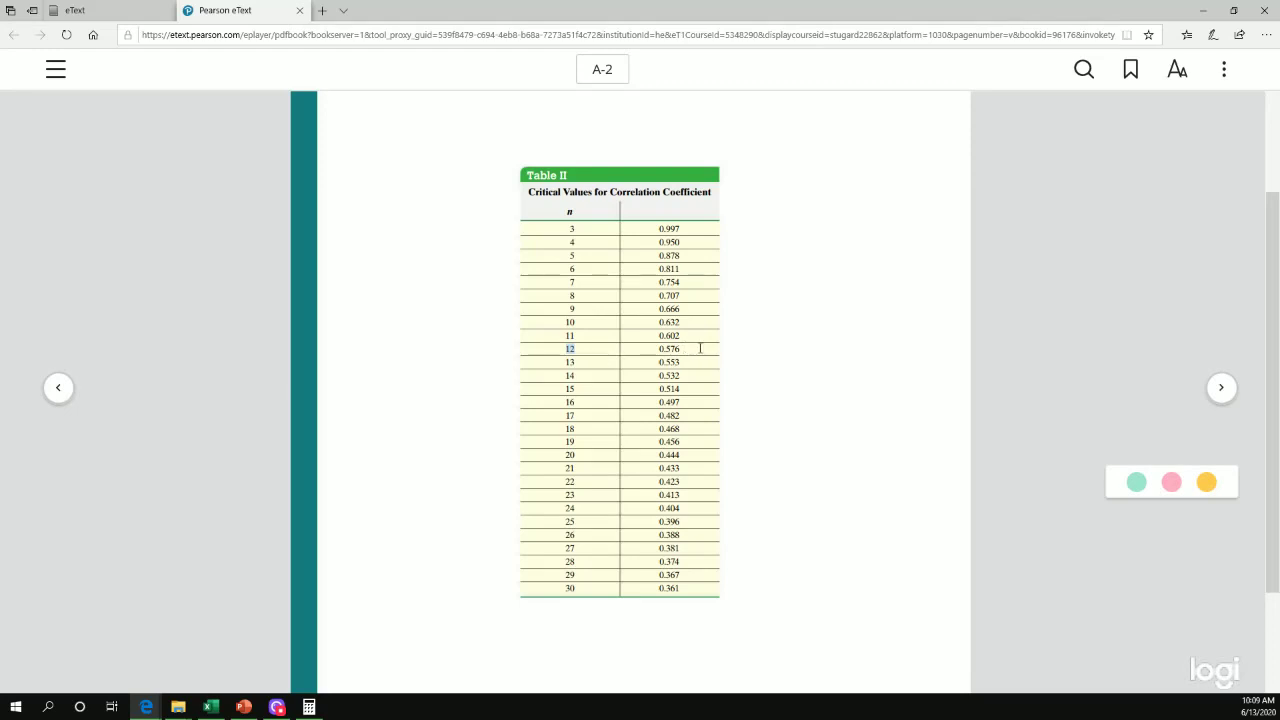
Step: Return to the homework window, choose to stay on the page, and close the score warning without saving
{"action": "key", "text": "alt+Tab"}
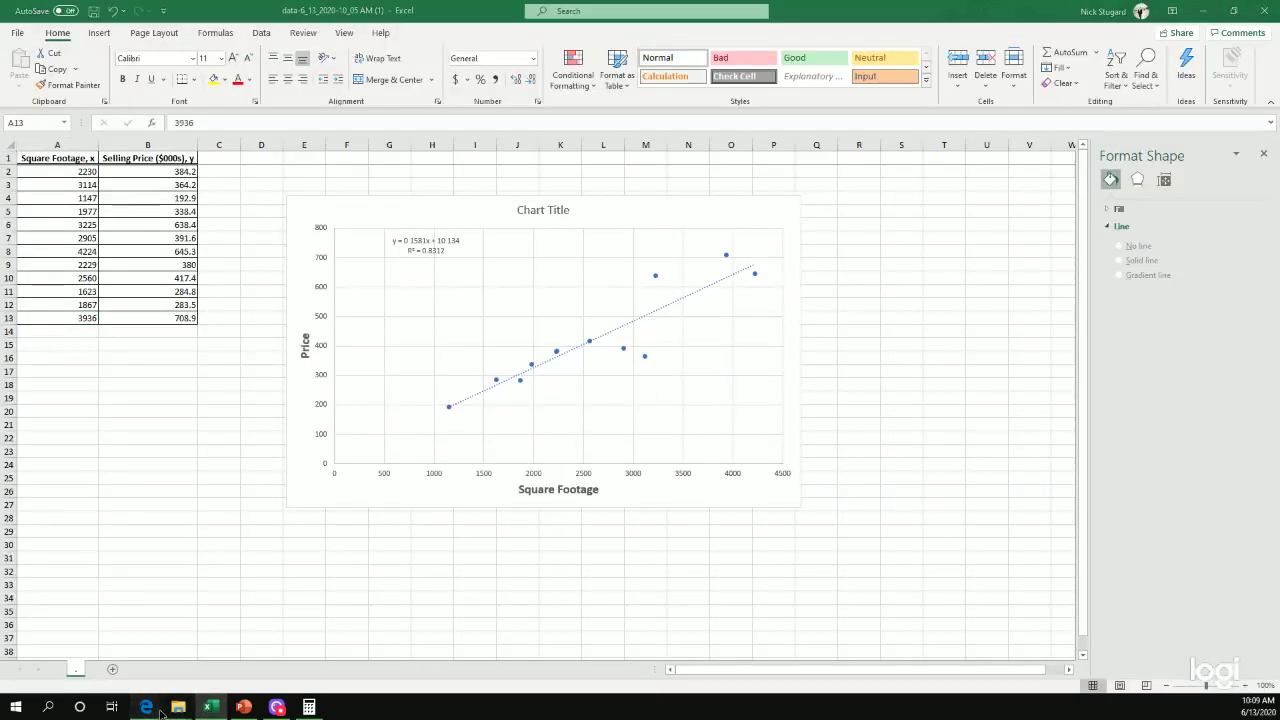
{"action": "mouse_move", "coordinate": [150, 708]}
{"action": "left_click", "coordinate": [278, 650]}
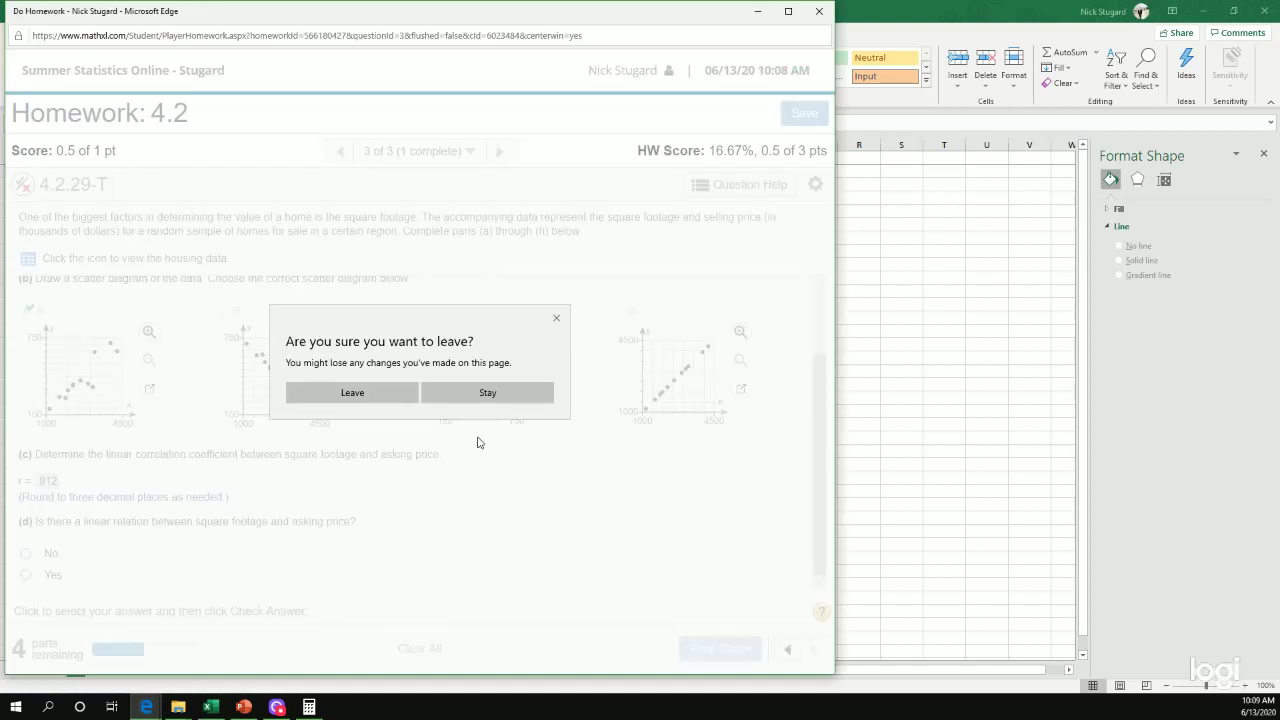
{"action": "left_click", "coordinate": [445, 394]}
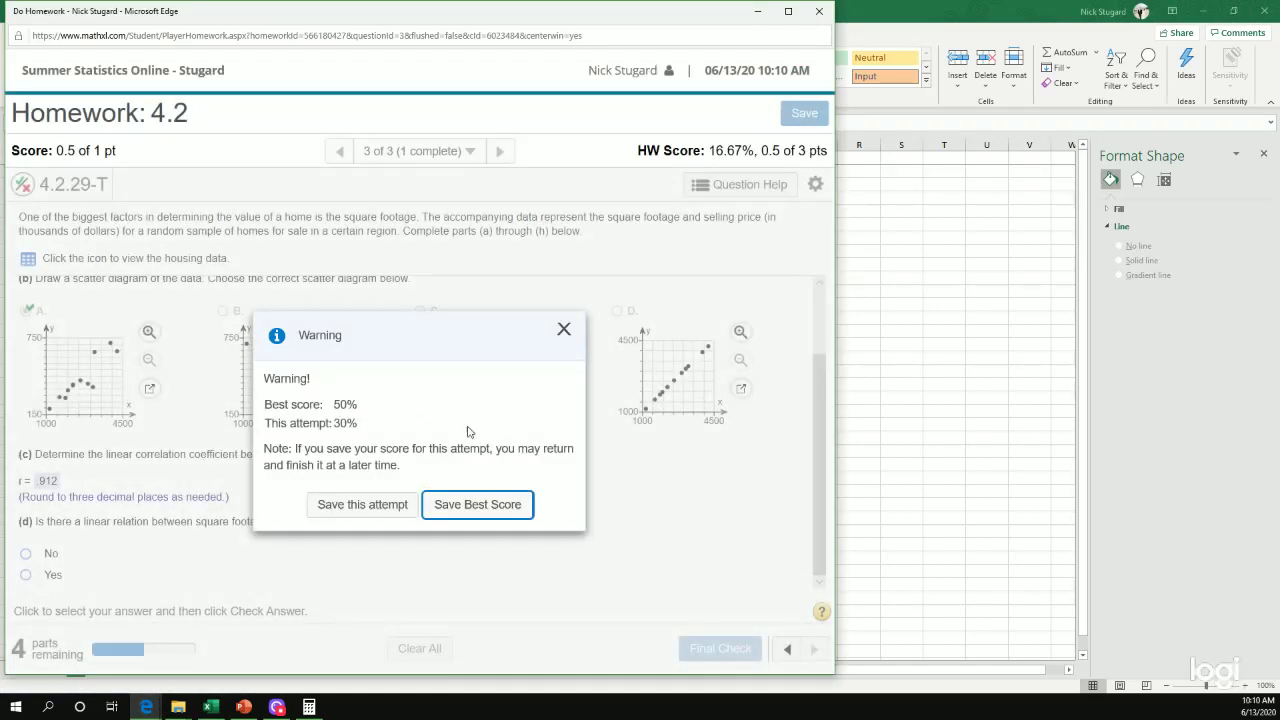
{"action": "left_click", "coordinate": [564, 329]}
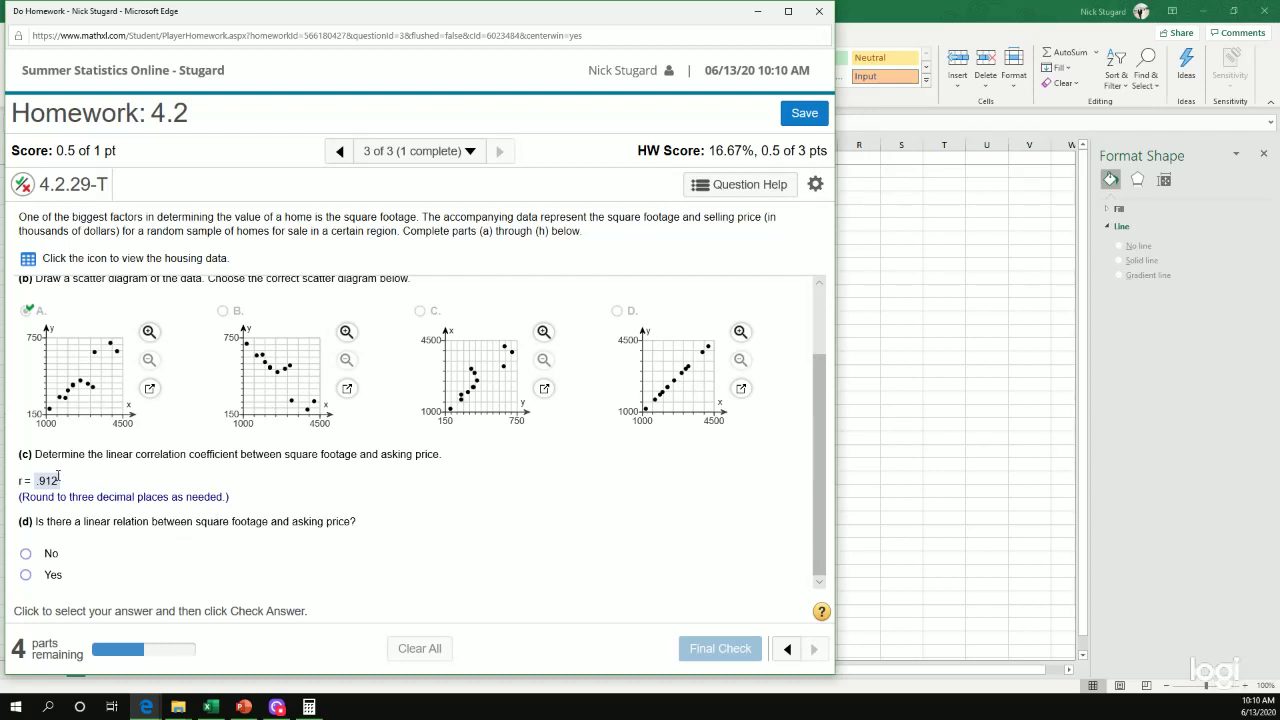
Step: Submit Yes for part (d), check the trendline equation in Excel, and enter .158 as the regression slope in part (e)
{"action": "left_click", "coordinate": [27, 575]}
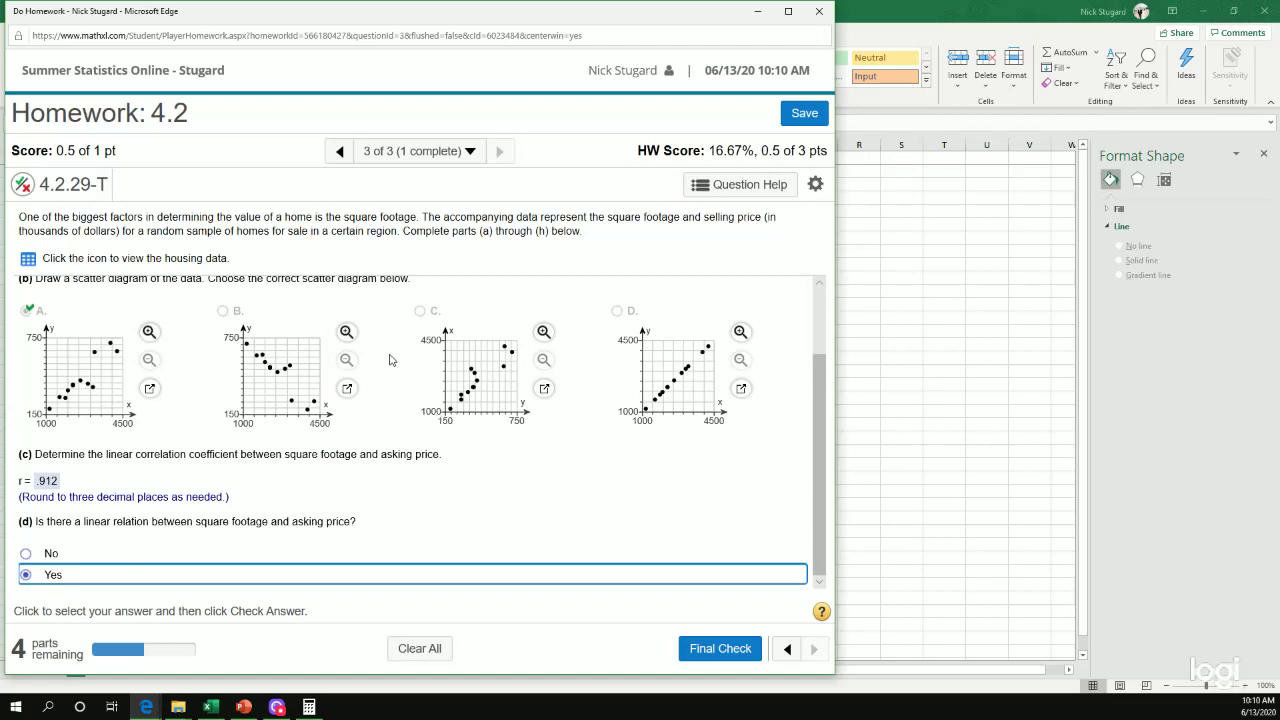
{"action": "key", "text": "Return"}
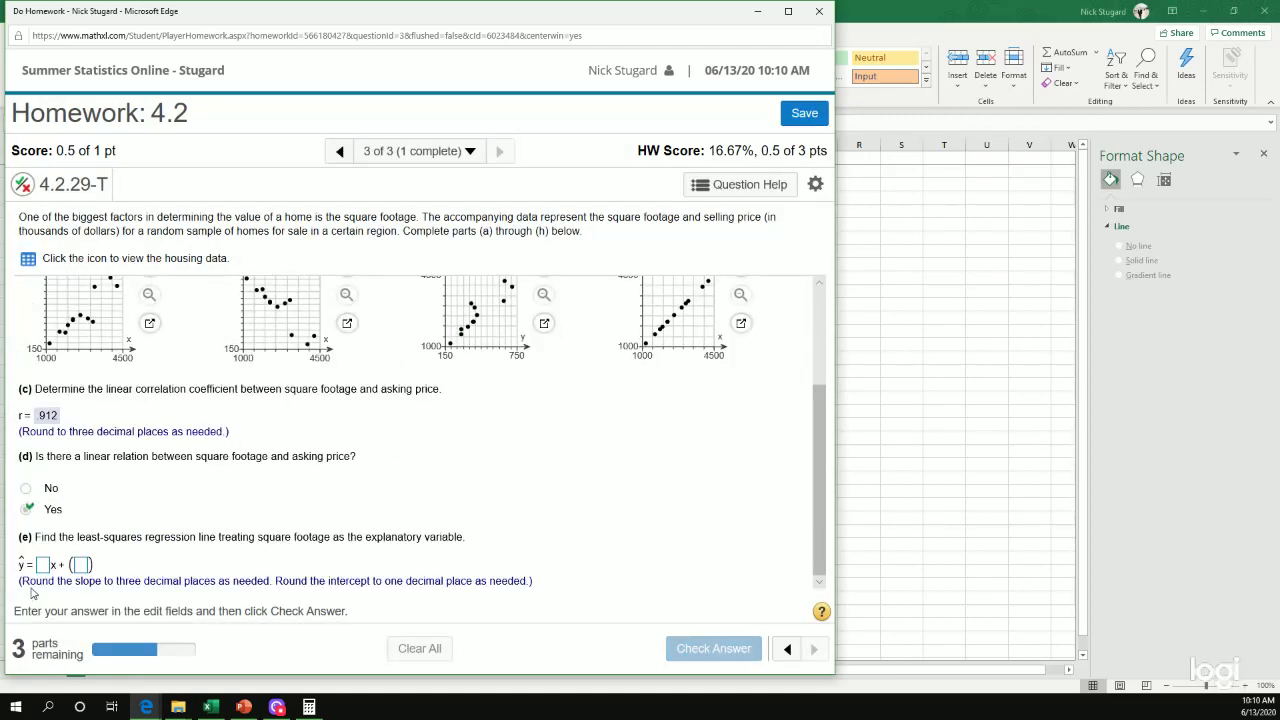
{"action": "left_click", "coordinate": [42, 567]}
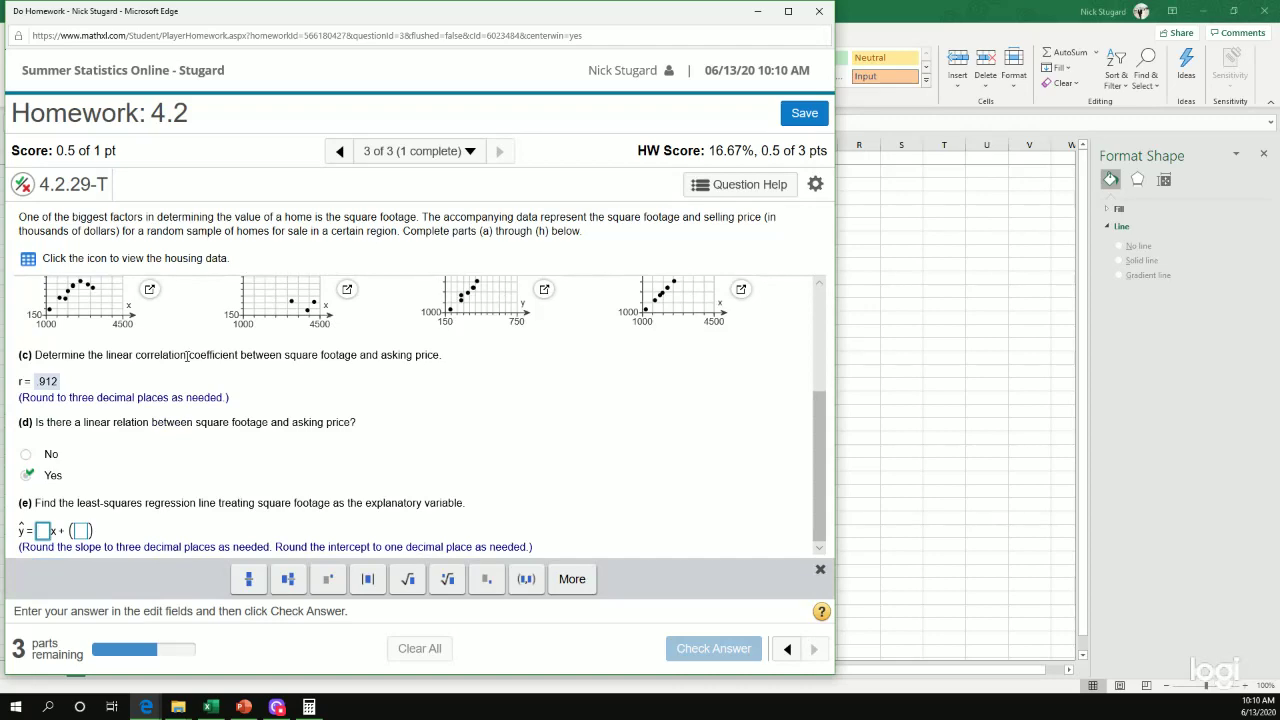
{"action": "left_click", "coordinate": [994, 10]}
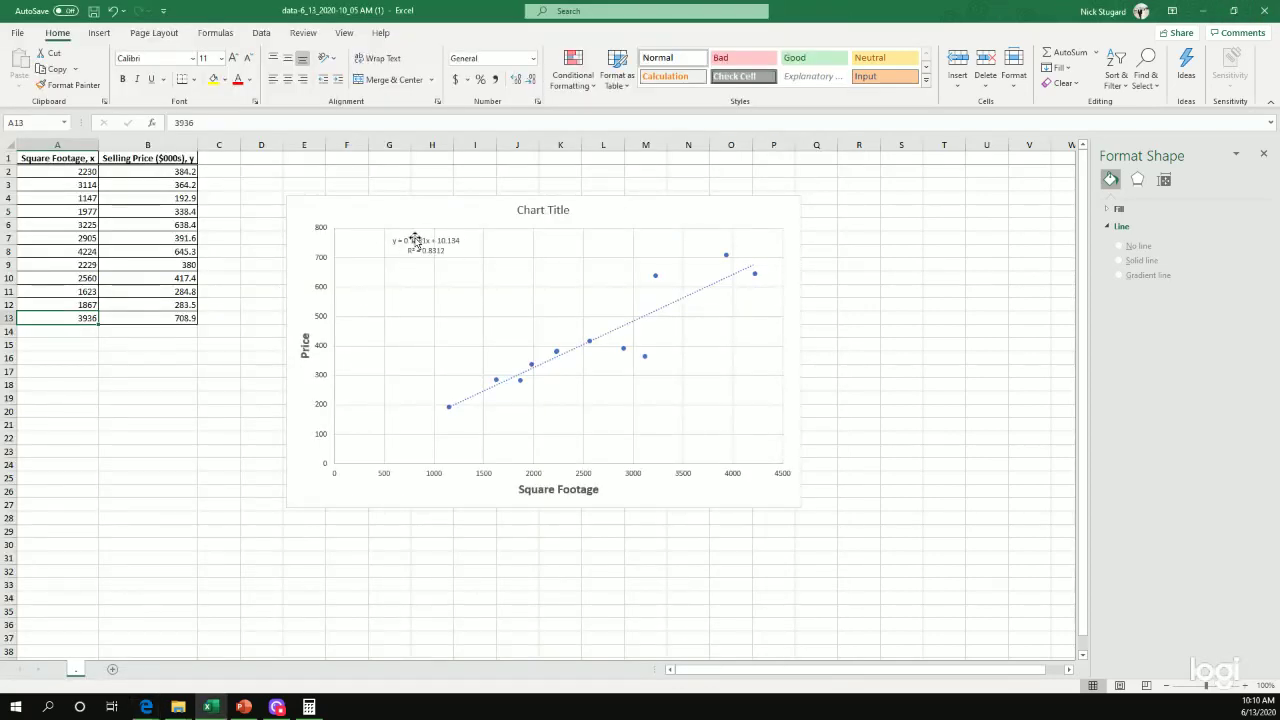
{"action": "left_click", "coordinate": [146, 707]}
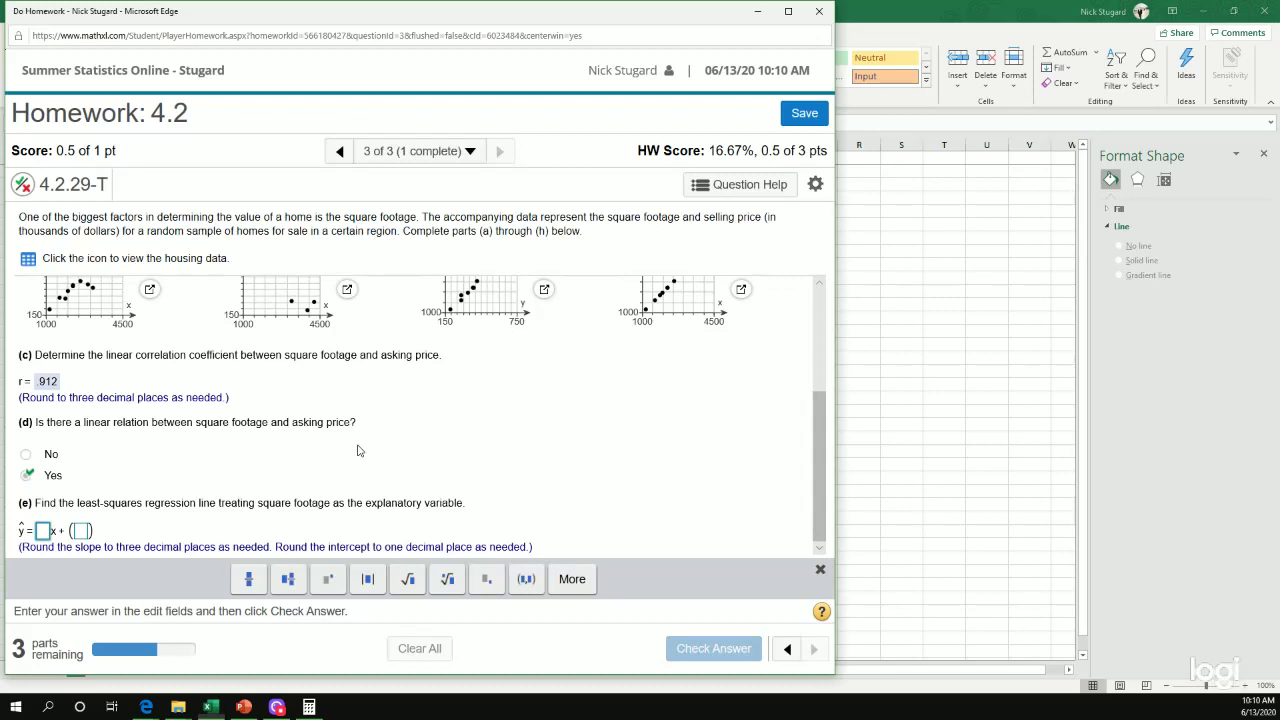
{"action": "key", "text": "alt+Tab"}
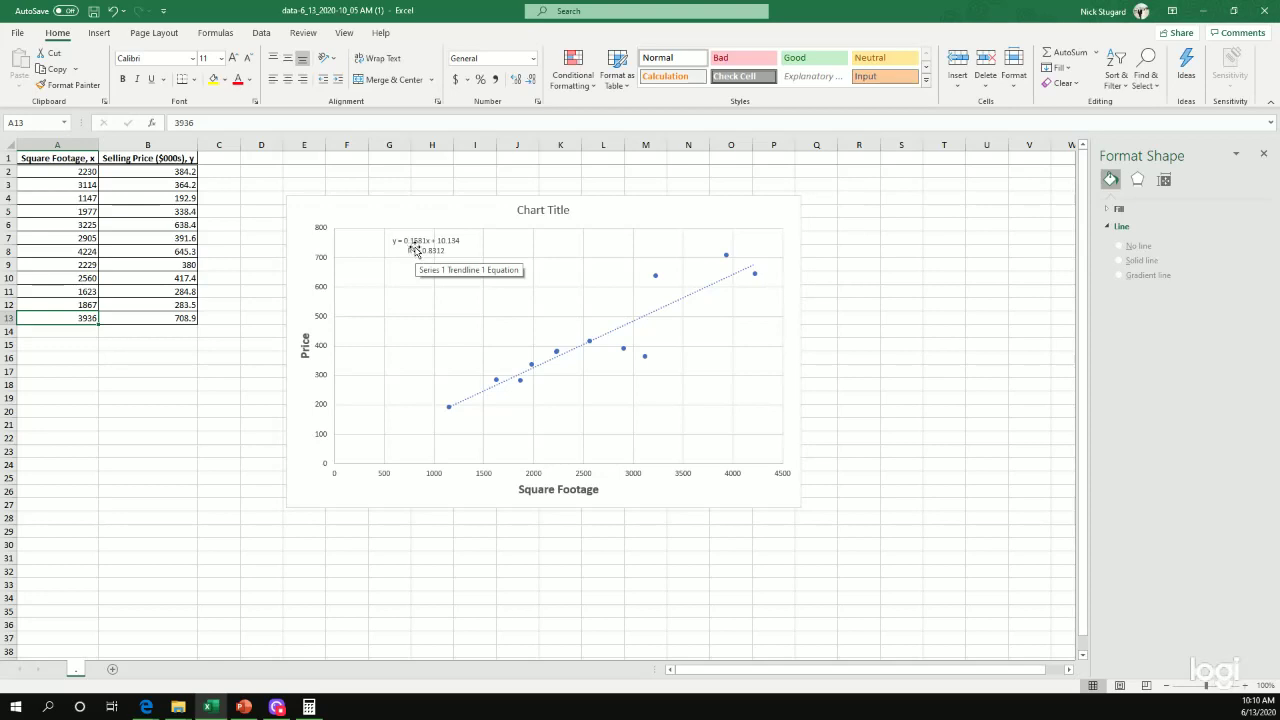
{"action": "key", "text": "alt+Tab"}
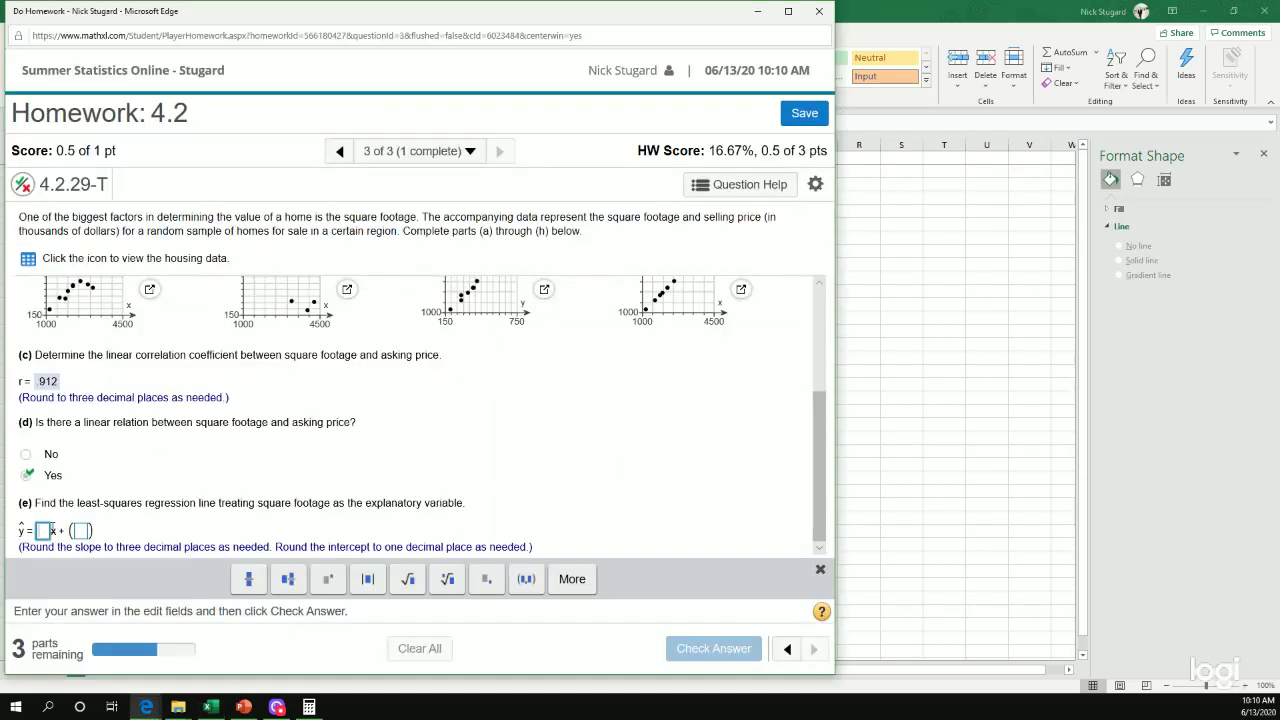
{"action": "type", "text": ".158"}
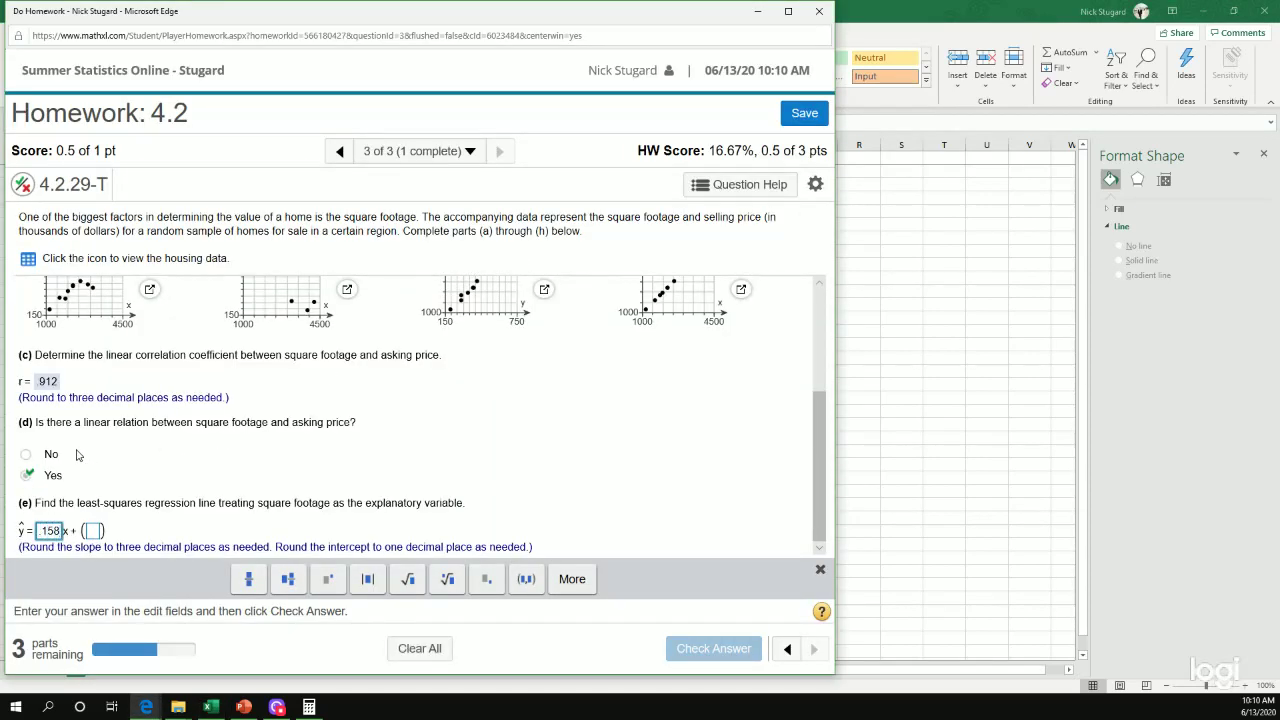
Step: Check the trendline's constant in Excel, enter 10.134 as the intercept in part (e), and submit the regression line
{"action": "left_click", "coordinate": [92, 533]}
{"action": "key", "text": "alt+Tab"}
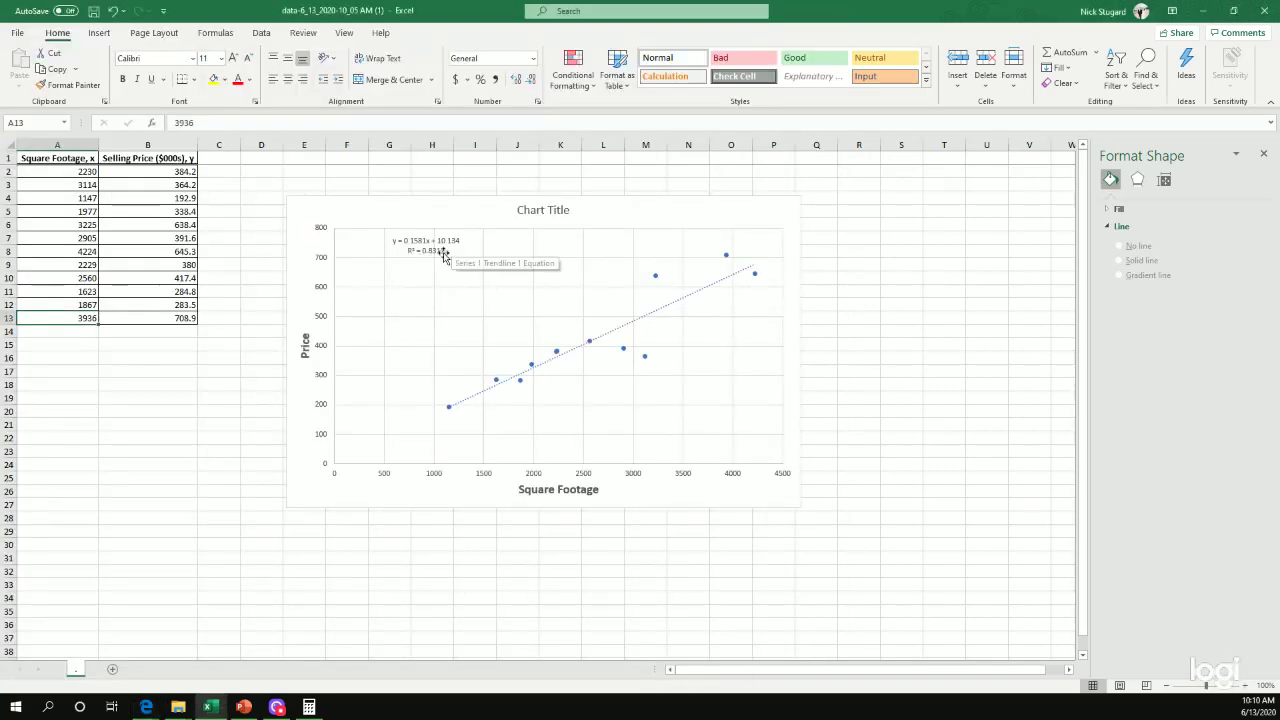
{"action": "key", "text": "alt+Tab"}
{"action": "type", "text": "1"}
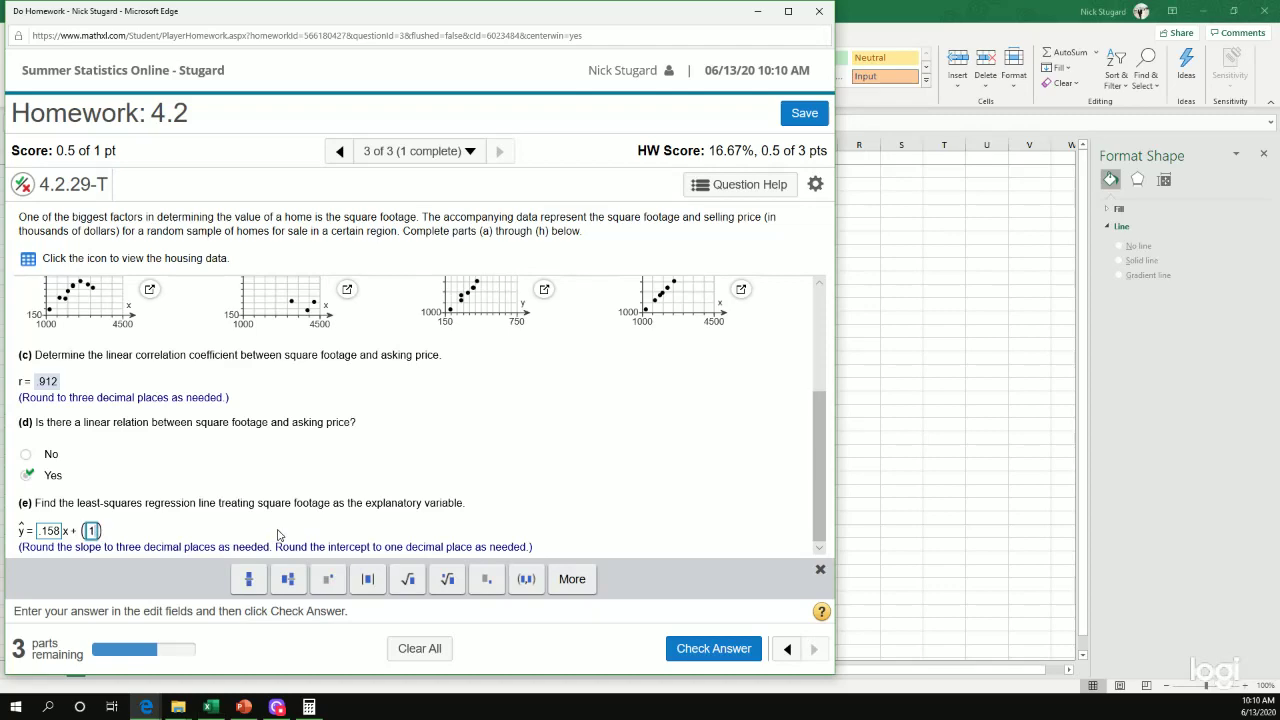
{"action": "type", "text": "0.134"}
{"action": "key", "text": "Return"}
{"action": "key", "text": "Return"}
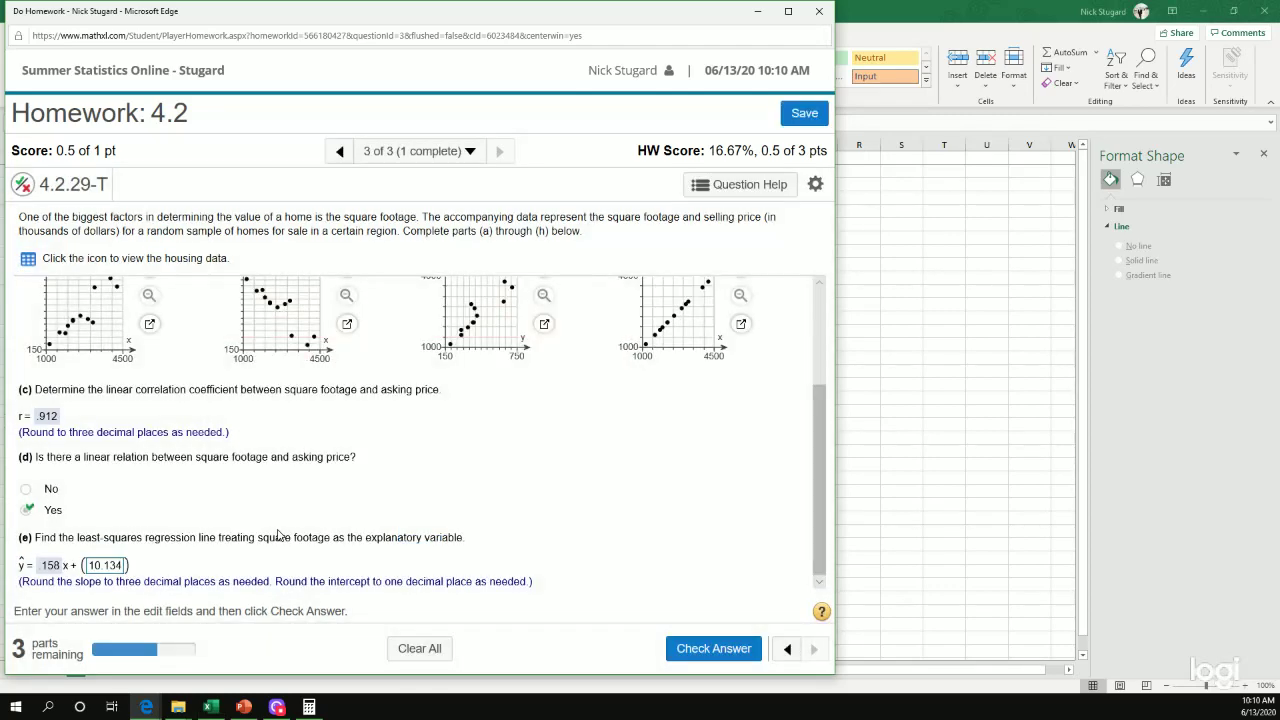
Step: Switch to Excel and reposition the trendline equation label on the chart to recheck the intercept
{"action": "key", "text": "alt+Tab"}
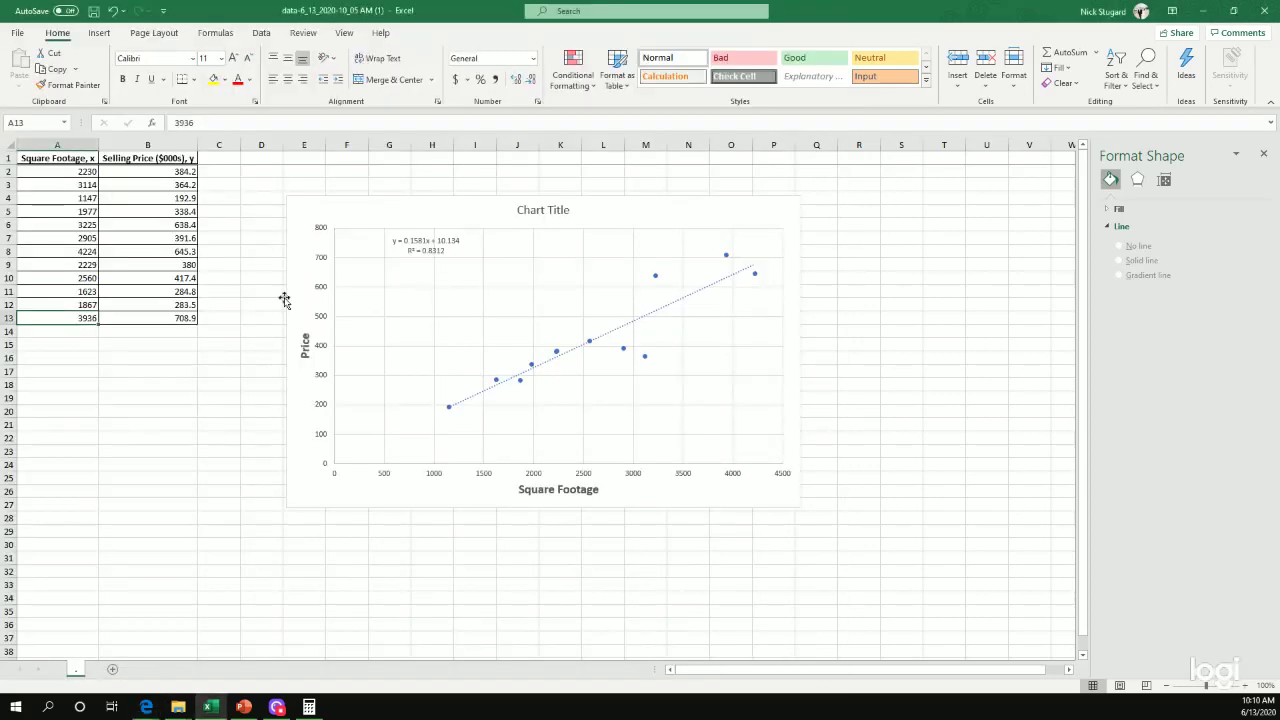
{"action": "left_click", "coordinate": [446, 248]}
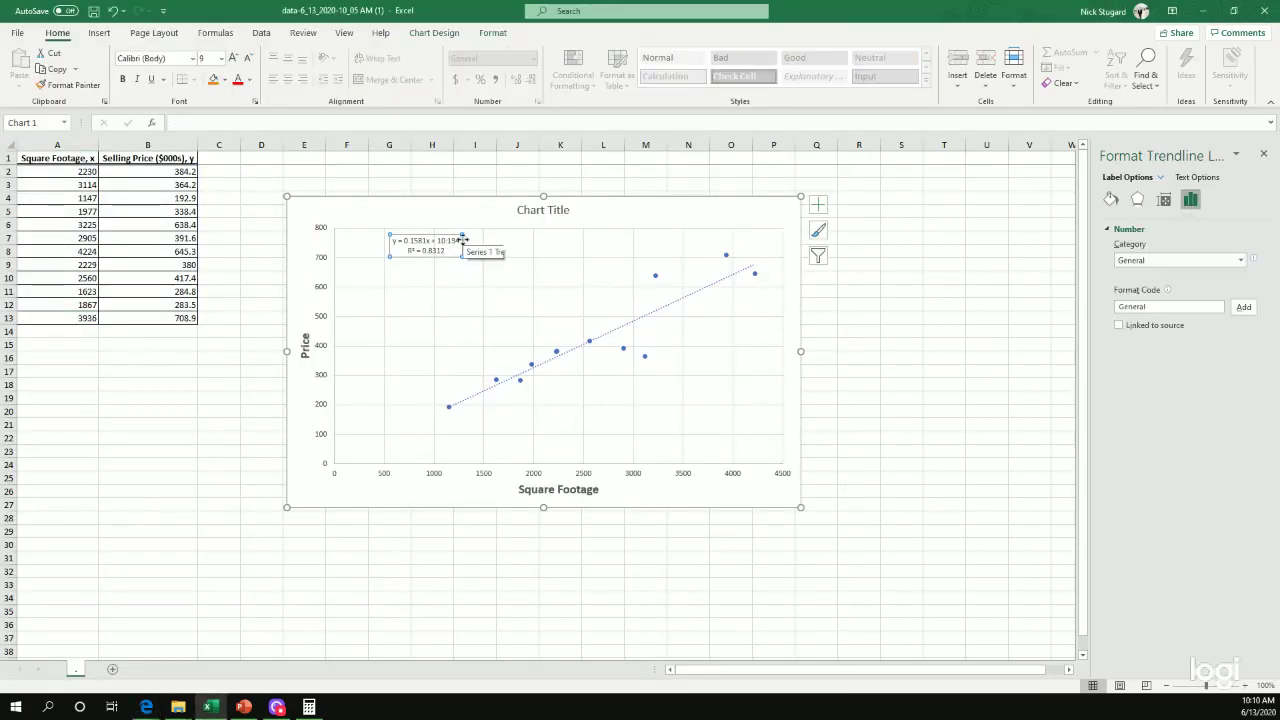
{"action": "left_click_drag", "start_coordinate": [463, 241], "coordinate": [485, 250]}
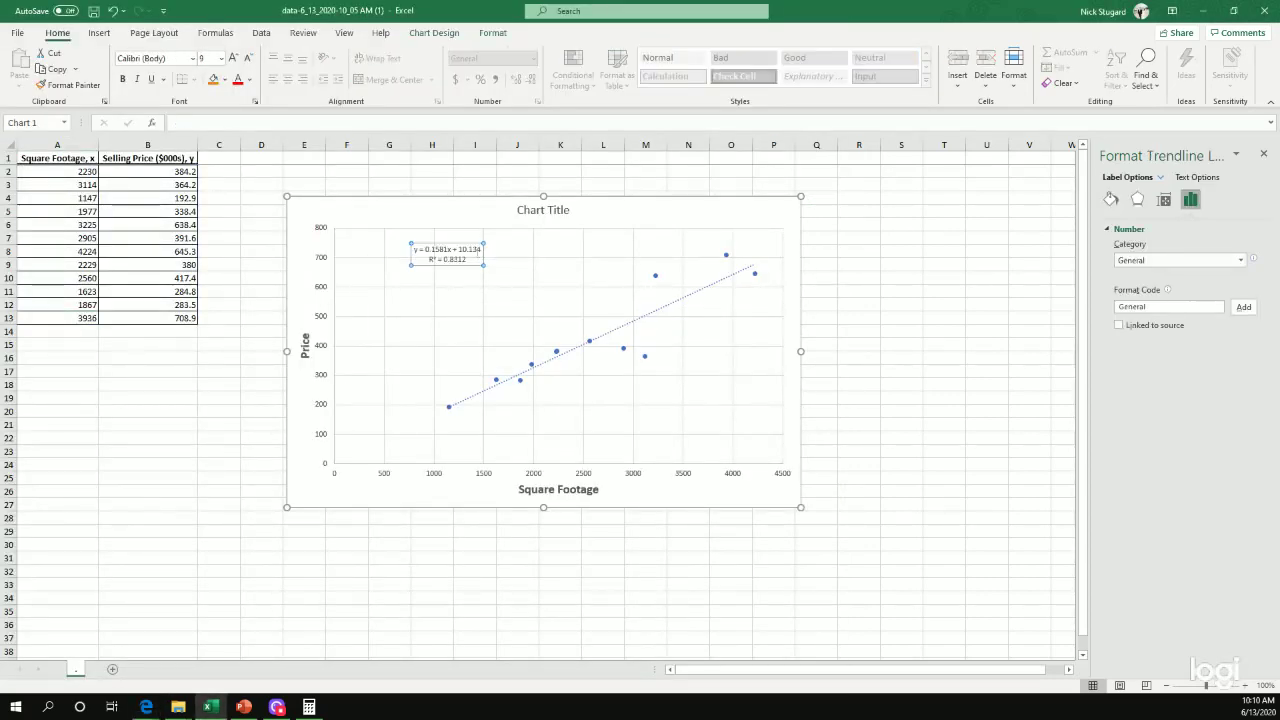
{"action": "double_click", "coordinate": [476, 251]}
{"action": "left_click", "coordinate": [478, 256]}
{"action": "left_click_drag", "start_coordinate": [481, 258], "coordinate": [410, 240]}
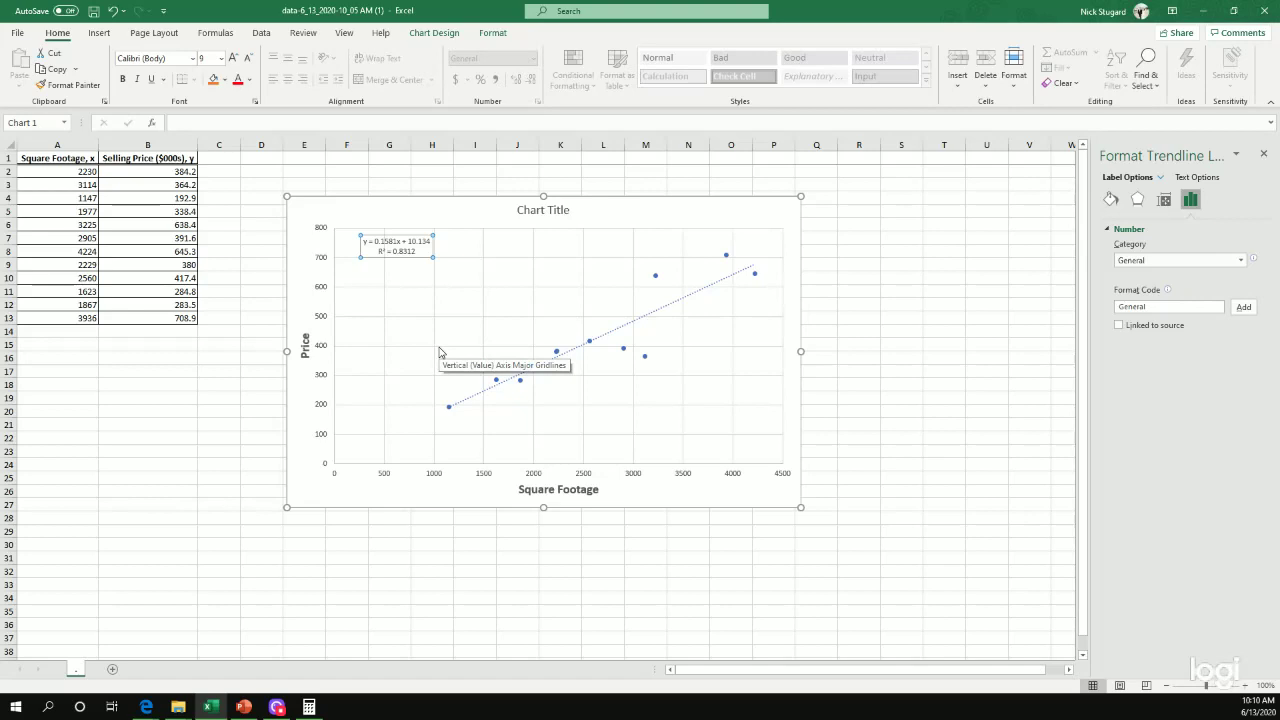
Step: Return to the homework and try 10.133 as the intercept in part (e)
{"action": "key", "text": "alt+Tab"}
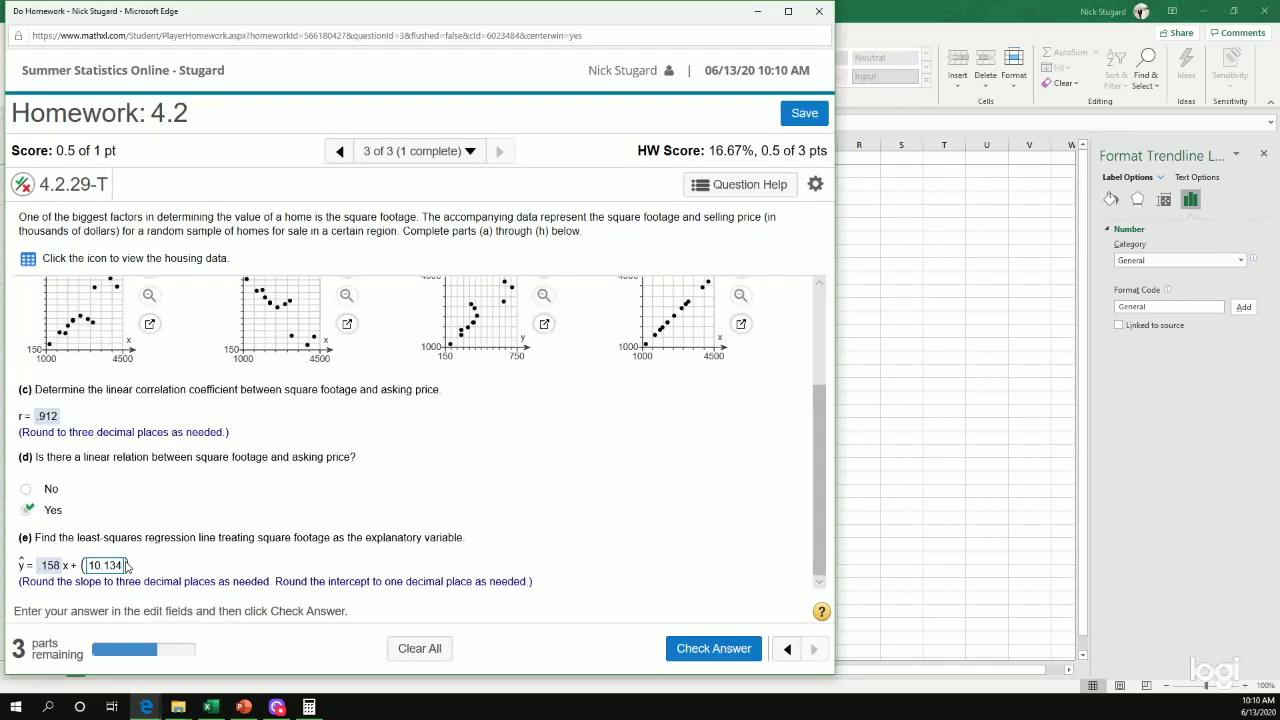
{"action": "left_click", "coordinate": [125, 566]}
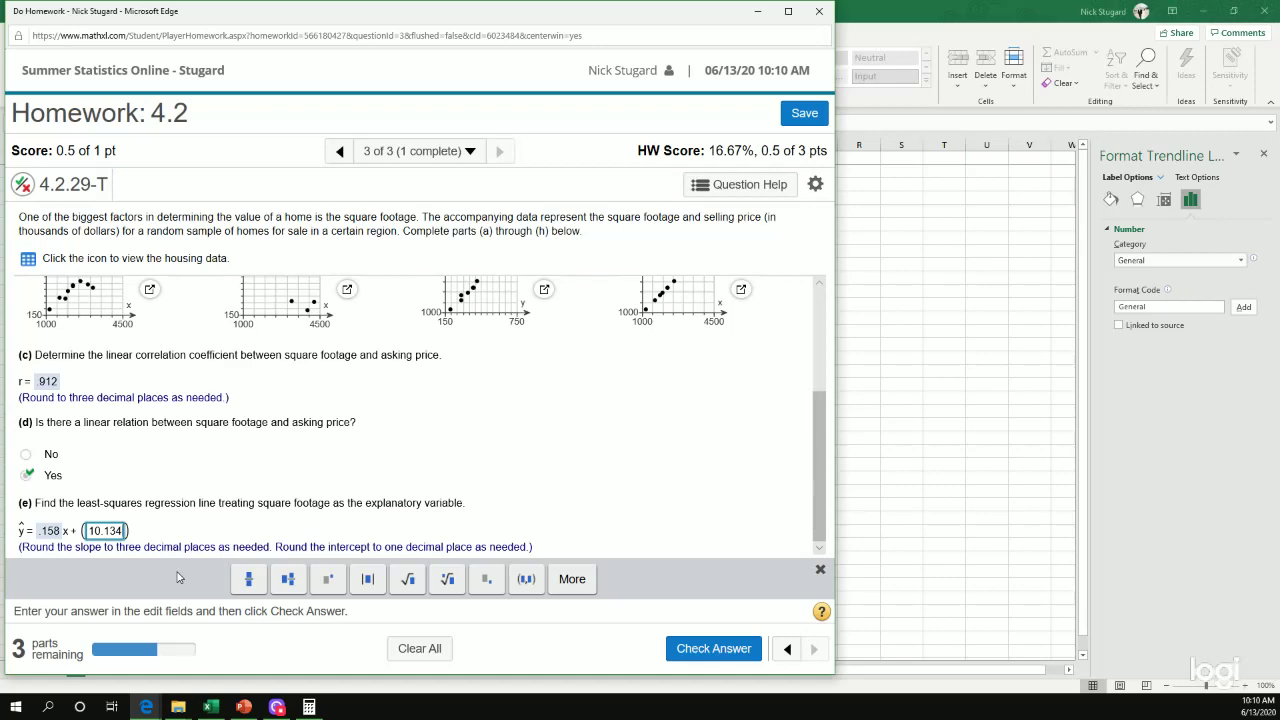
{"action": "key", "text": "Return"}
{"action": "key", "text": "Return"}
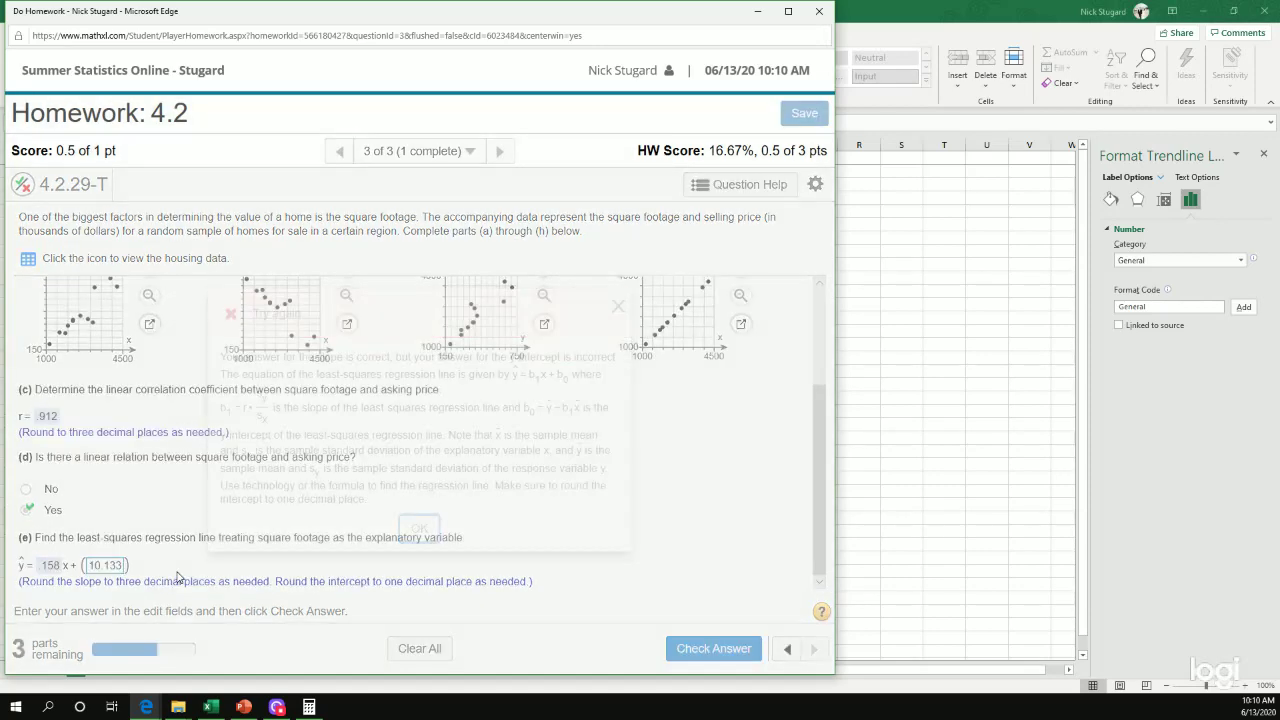
Step: Submit 10.135 as the intercept in part (e), close the feedback, and review the instruction for rounding the intercept
{"action": "left_click", "coordinate": [117, 565]}
{"action": "key", "text": "BackSpace"}
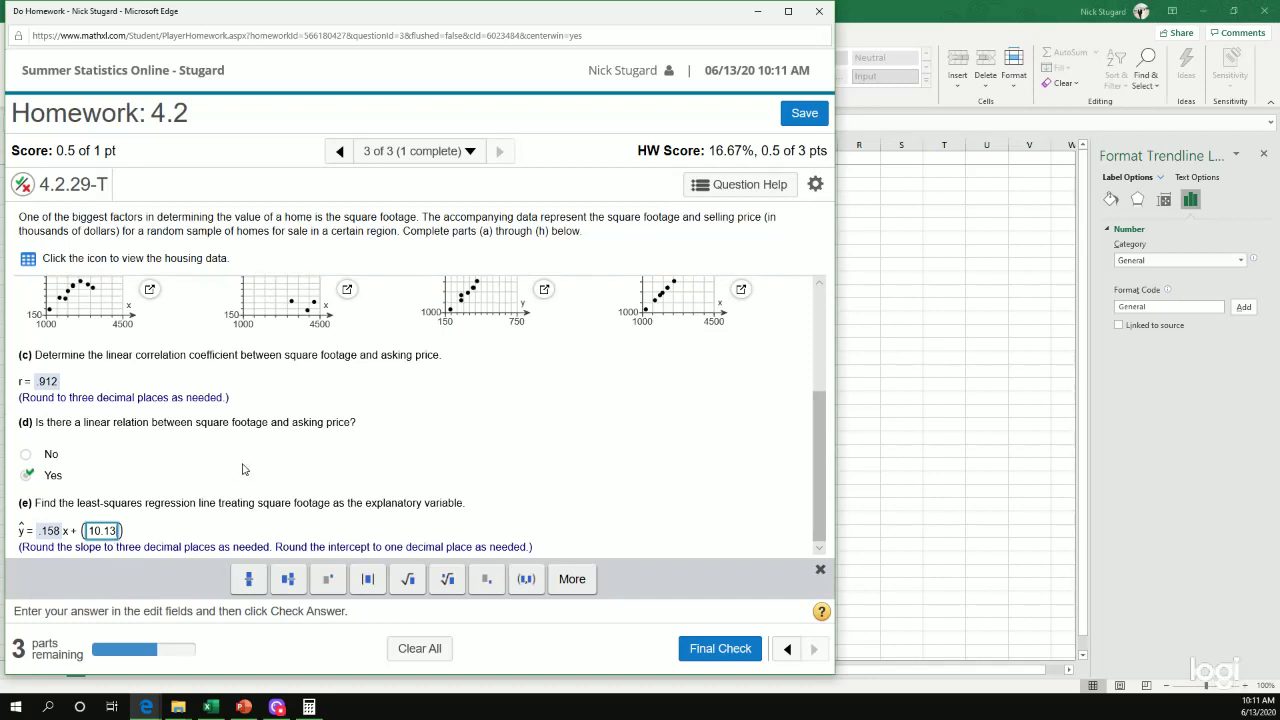
{"action": "type", "text": "5"}
{"action": "key", "text": "Return"}
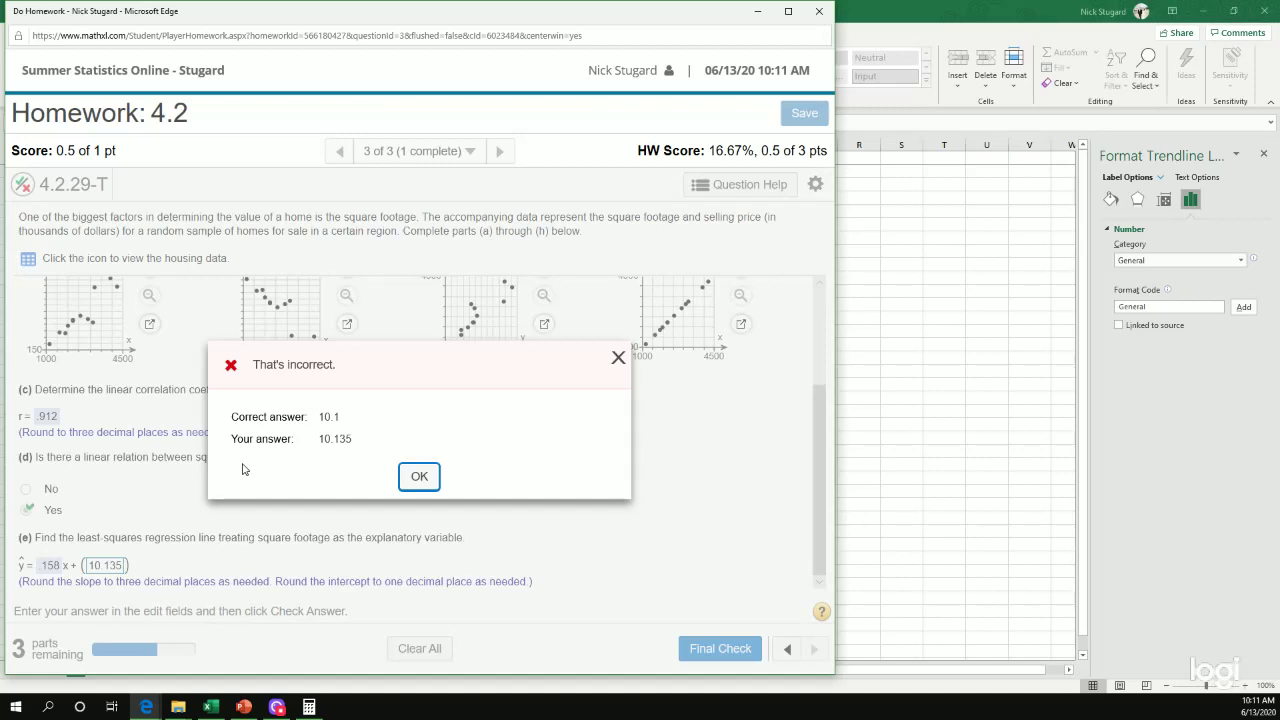
{"action": "key", "text": "Return"}
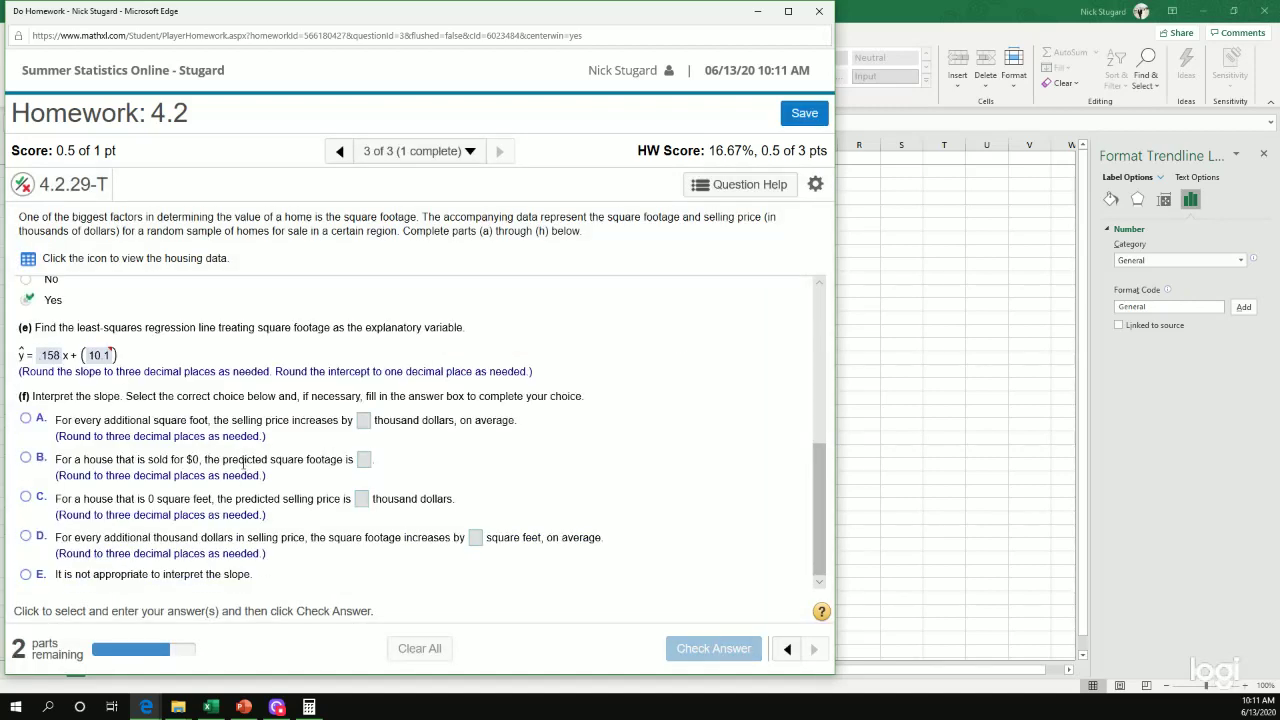
{"action": "left_click_drag", "start_coordinate": [319, 371], "coordinate": [471, 383]}
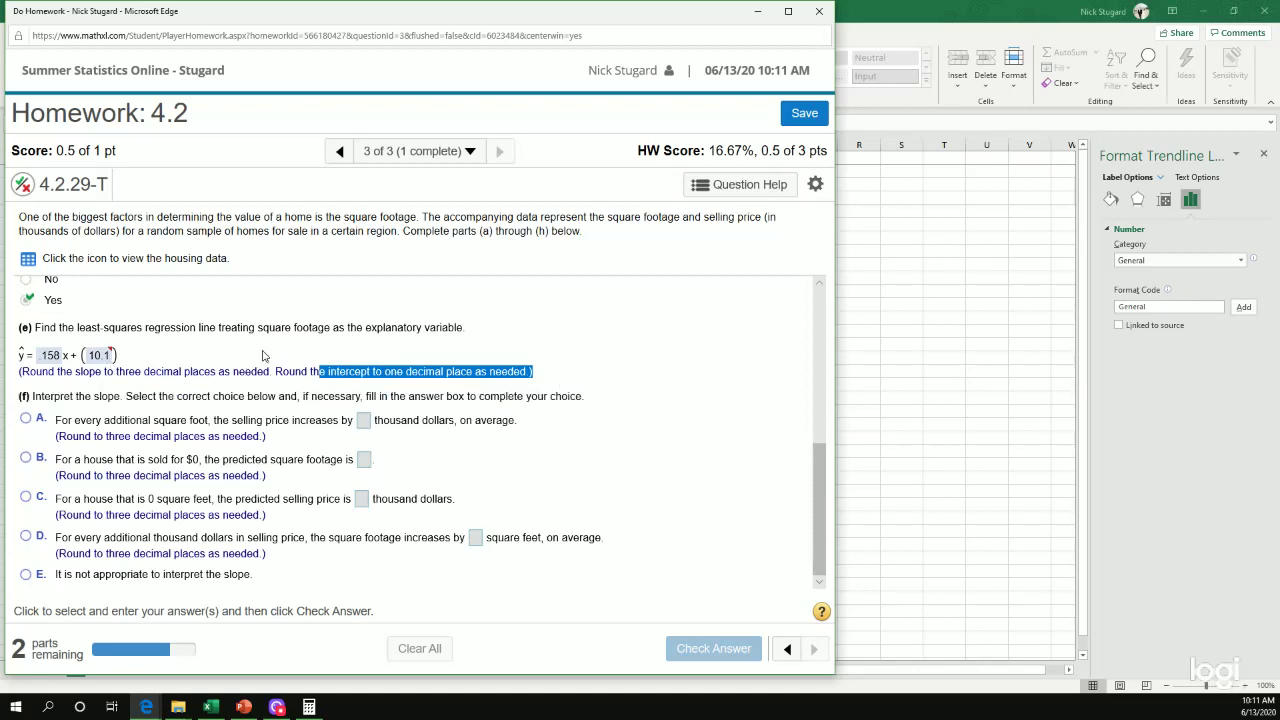
{"action": "left_click", "coordinate": [298, 345]}
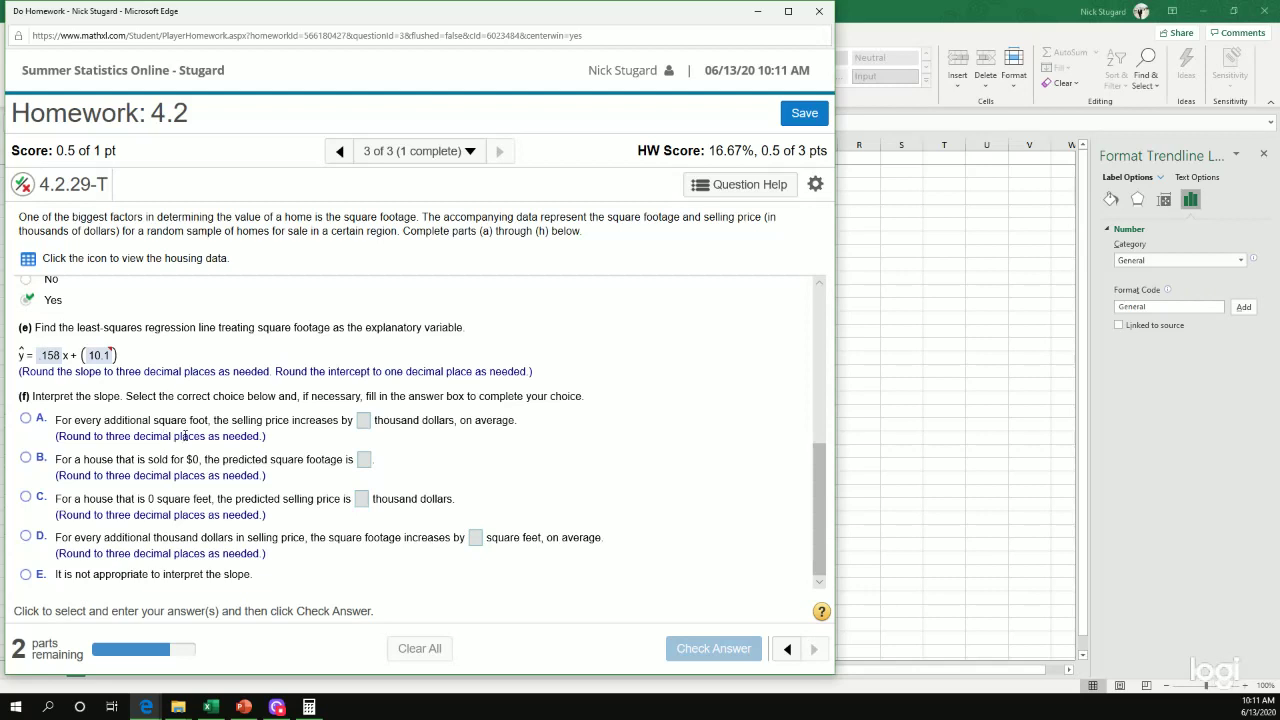
Step: Submit choice A for part (f), with the selling price increasing by .158 thousand dollars per additional square foot
{"action": "left_click", "coordinate": [361, 420]}
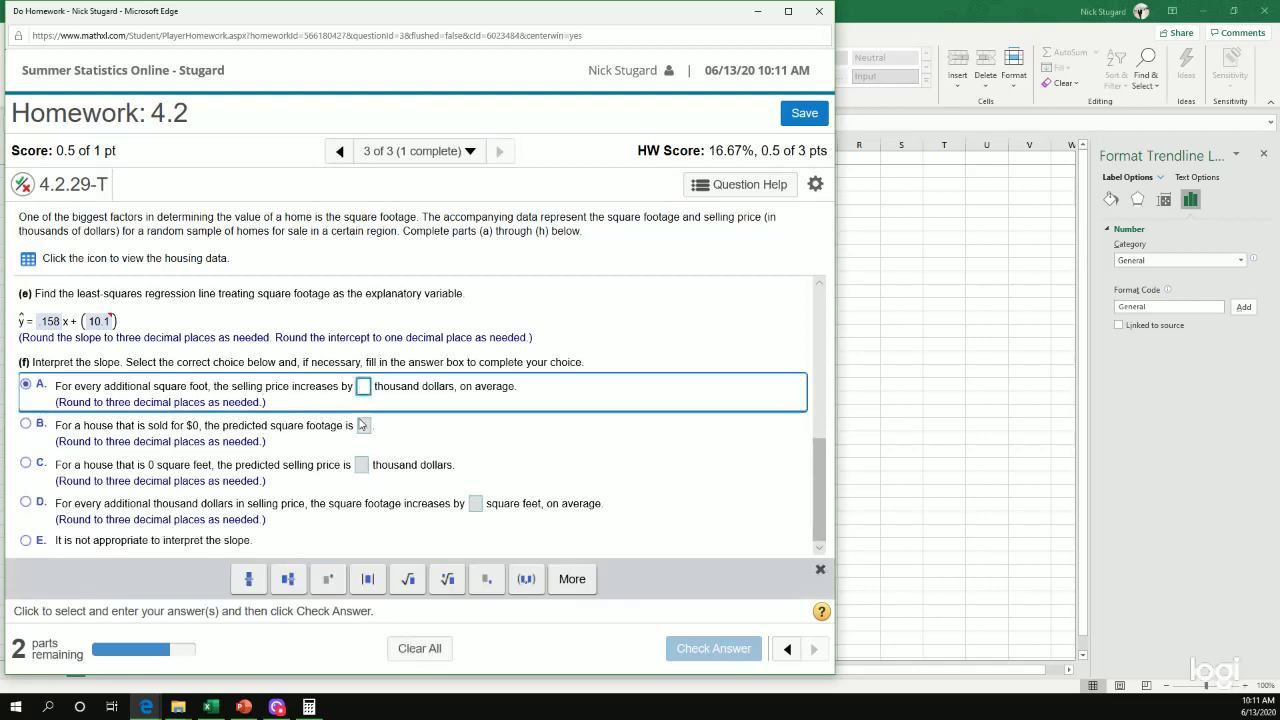
{"action": "type", "text": ".158"}
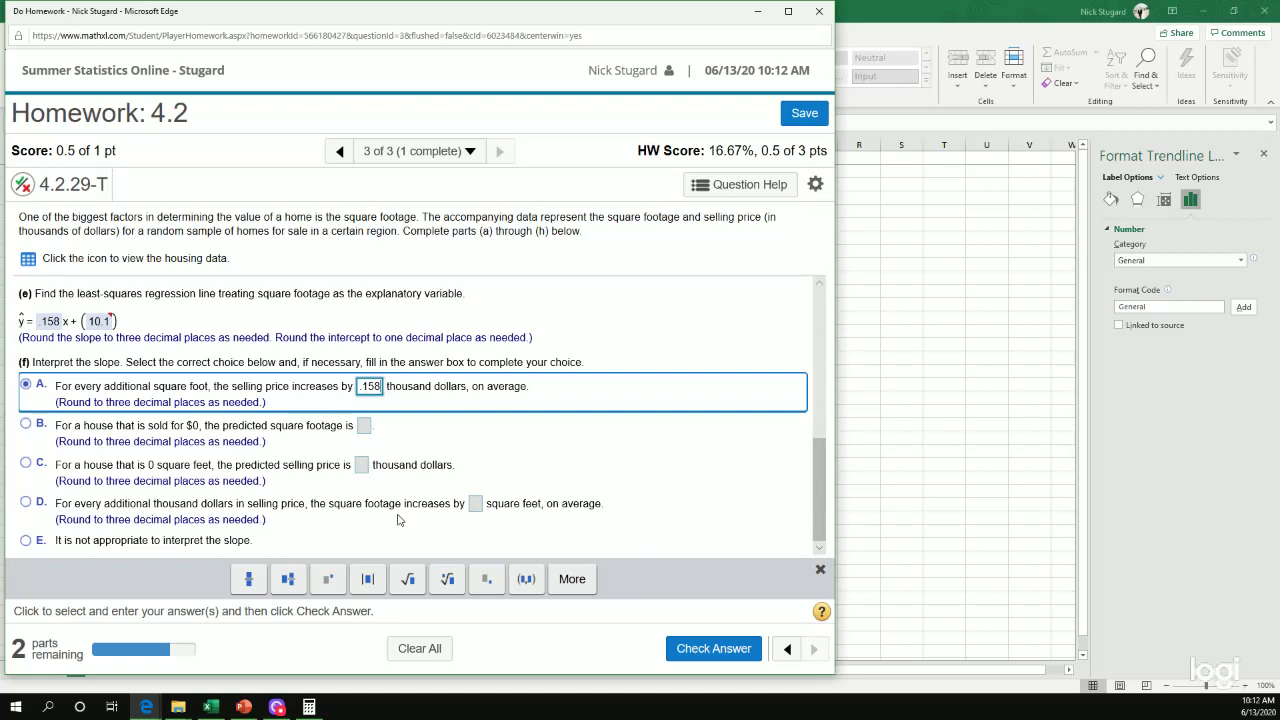
{"action": "key", "text": "Return"}
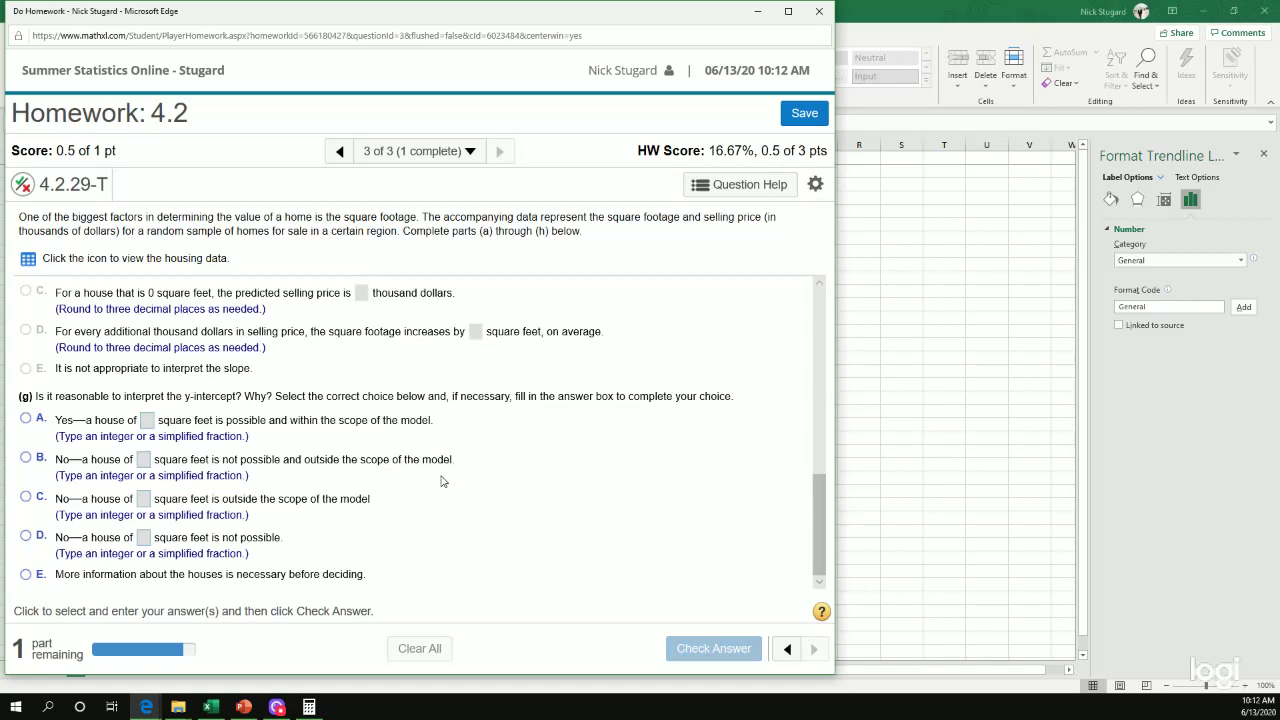
Step: Submit choice B for part (g), stating that a house of 0 square feet is not possible and outside the model's scope
{"action": "scroll", "coordinate": [441, 482], "scroll_direction": "up", "scroll_amount": 3}
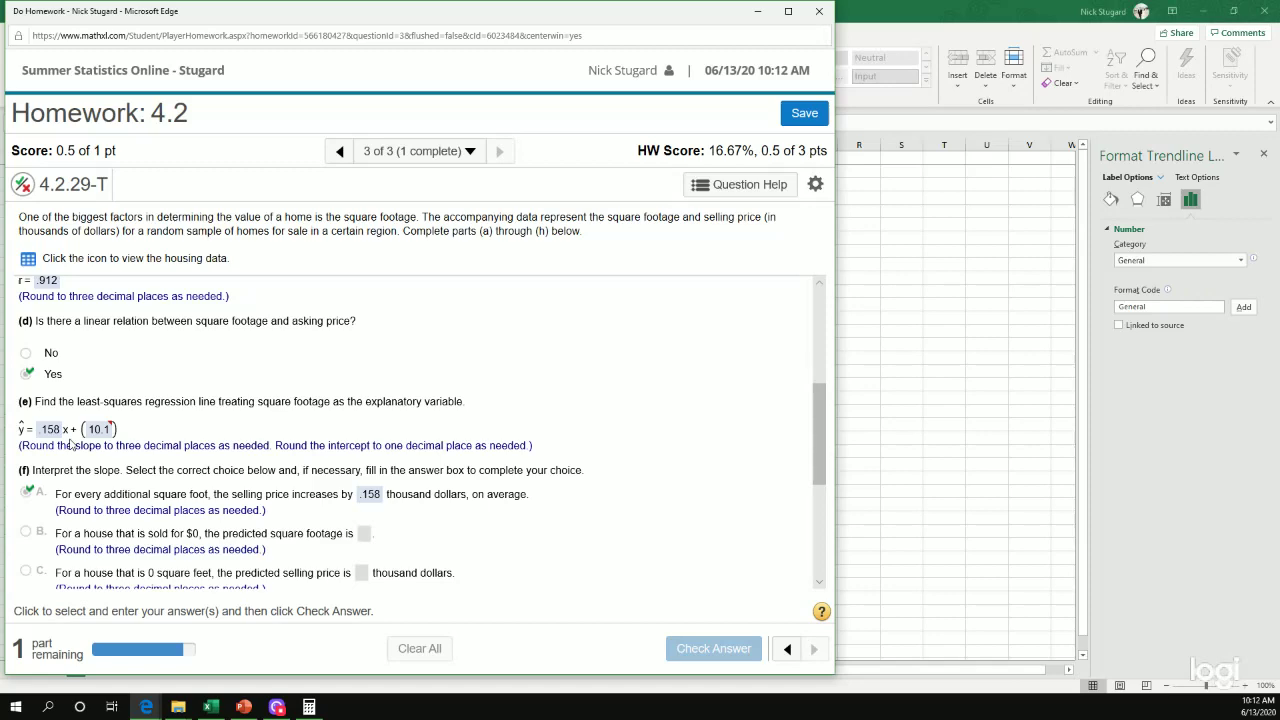
{"action": "scroll", "coordinate": [70, 444], "scroll_direction": "down", "scroll_amount": 3}
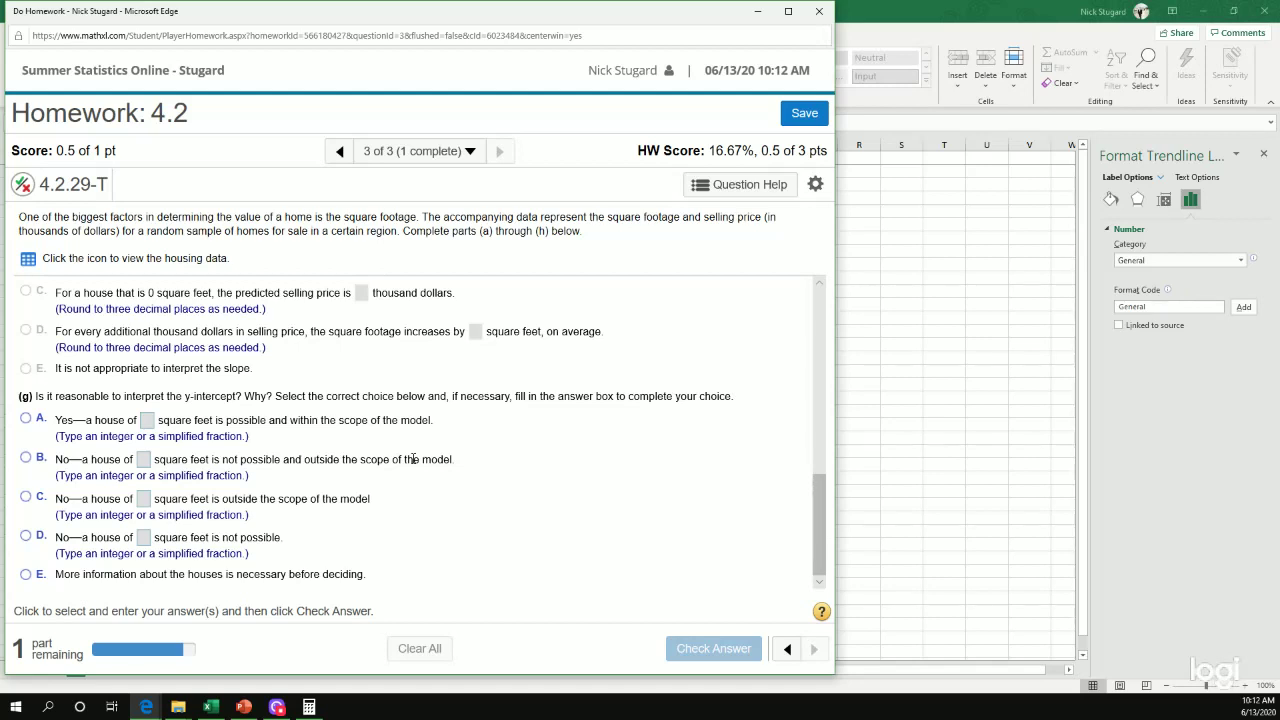
{"action": "left_click", "coordinate": [144, 461]}
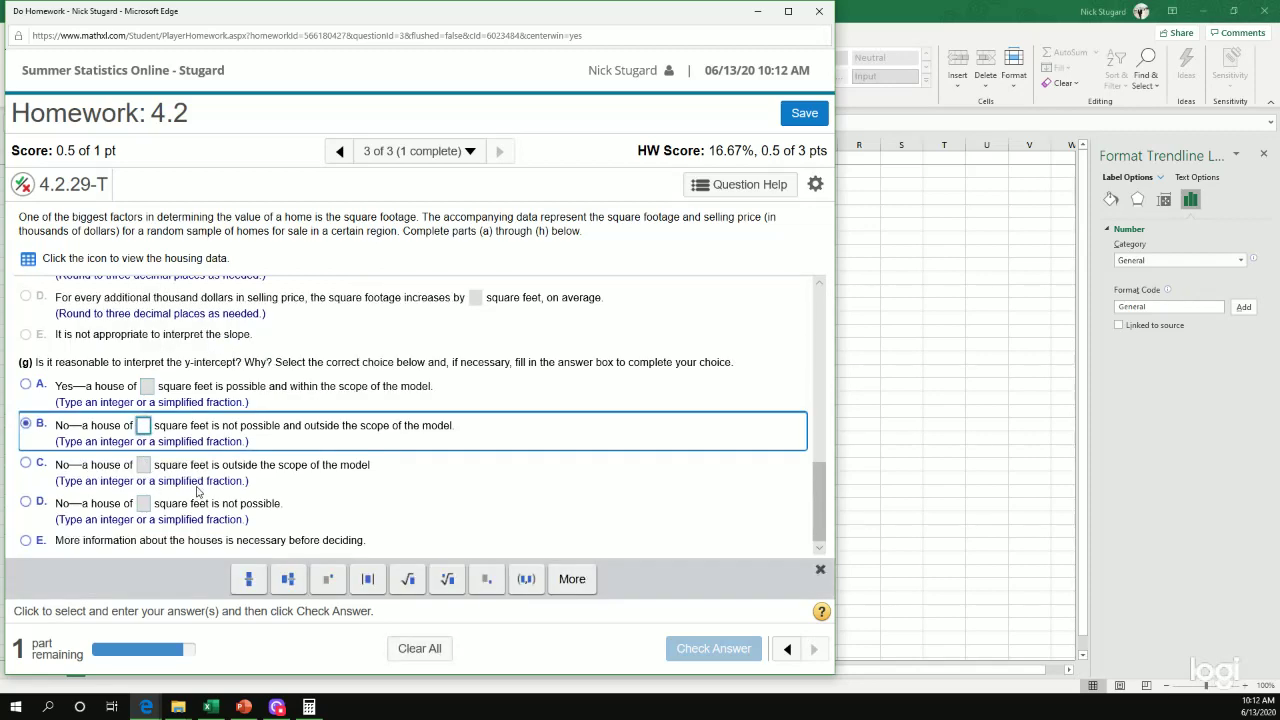
{"action": "type", "text": "0"}
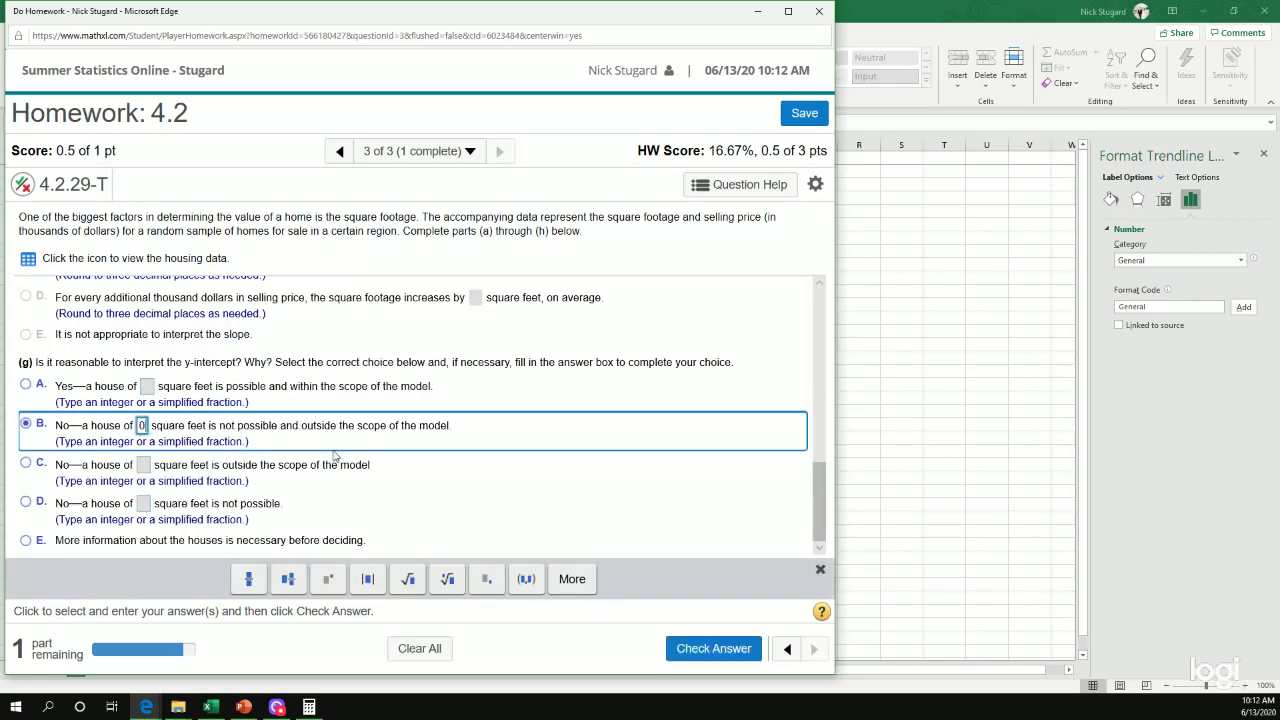
{"action": "key", "text": "Return"}
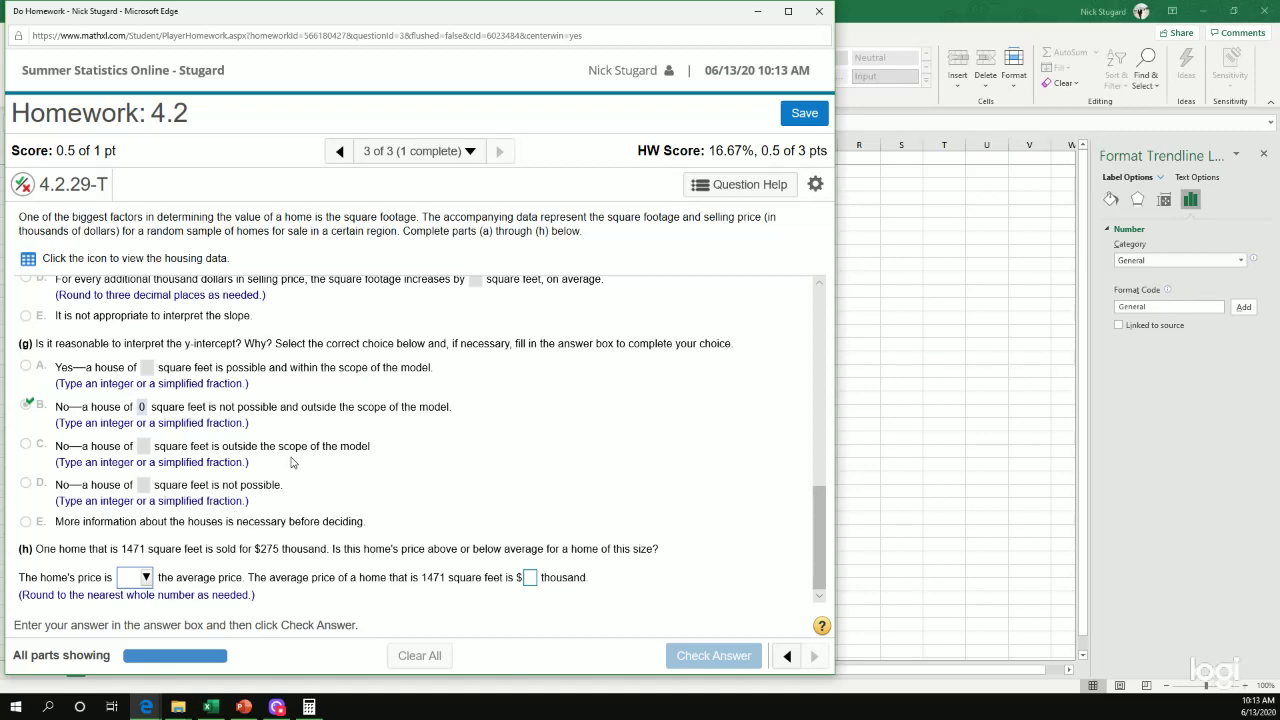
Step: Review the regression equation in part (e) and the part (h) question about the 1471-square-foot home
{"action": "scroll", "coordinate": [406, 363], "scroll_direction": "up", "scroll_amount": 1}
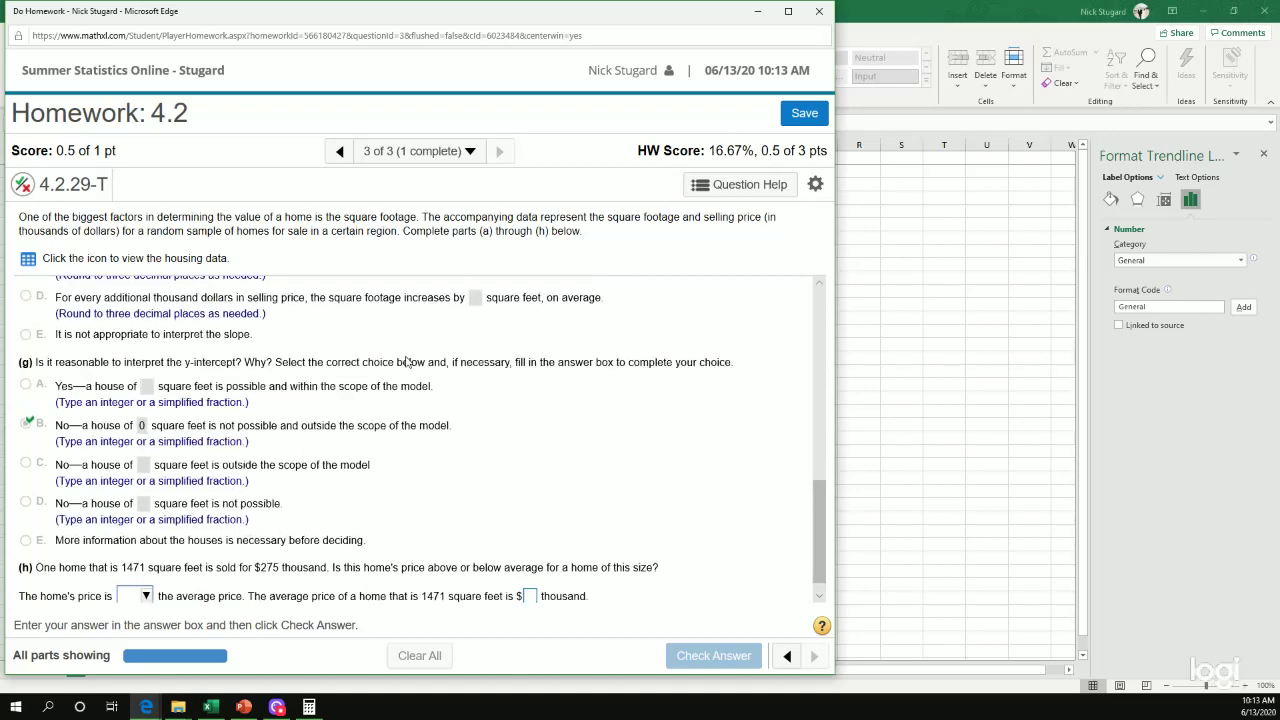
{"action": "scroll", "coordinate": [406, 363], "scroll_direction": "up", "scroll_amount": 3}
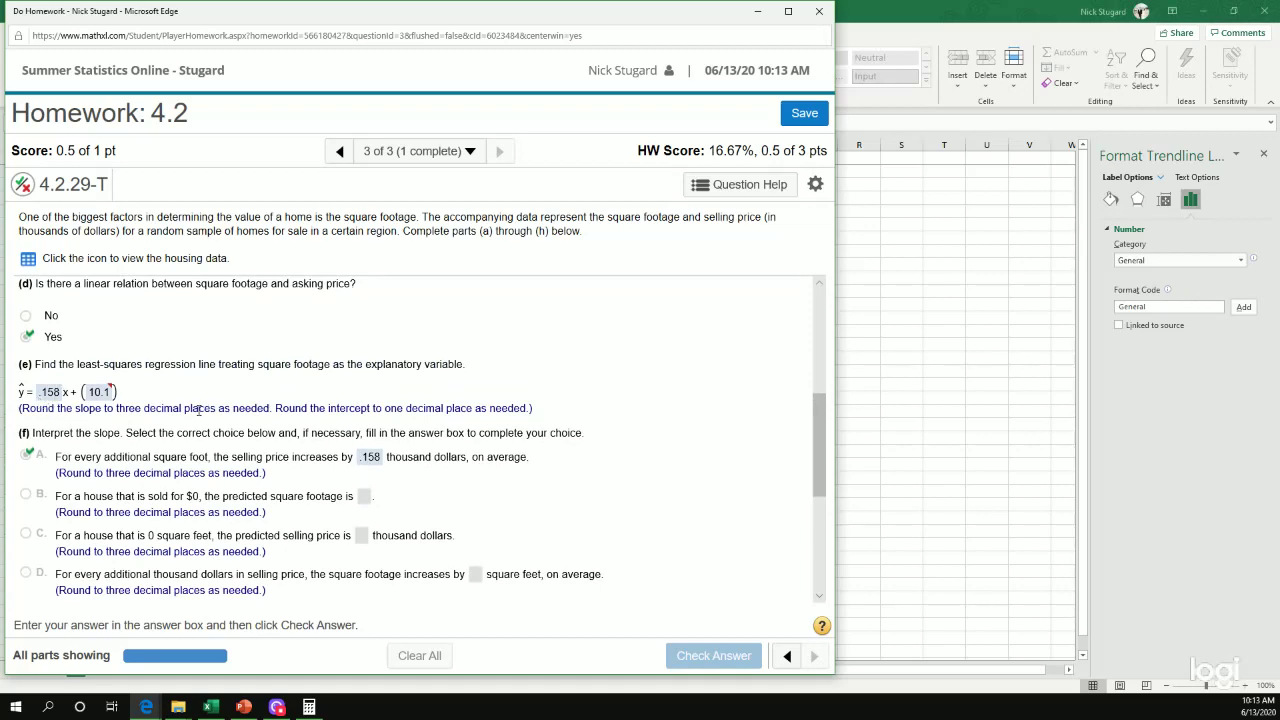
{"action": "scroll", "coordinate": [199, 410], "scroll_direction": "down", "scroll_amount": 1}
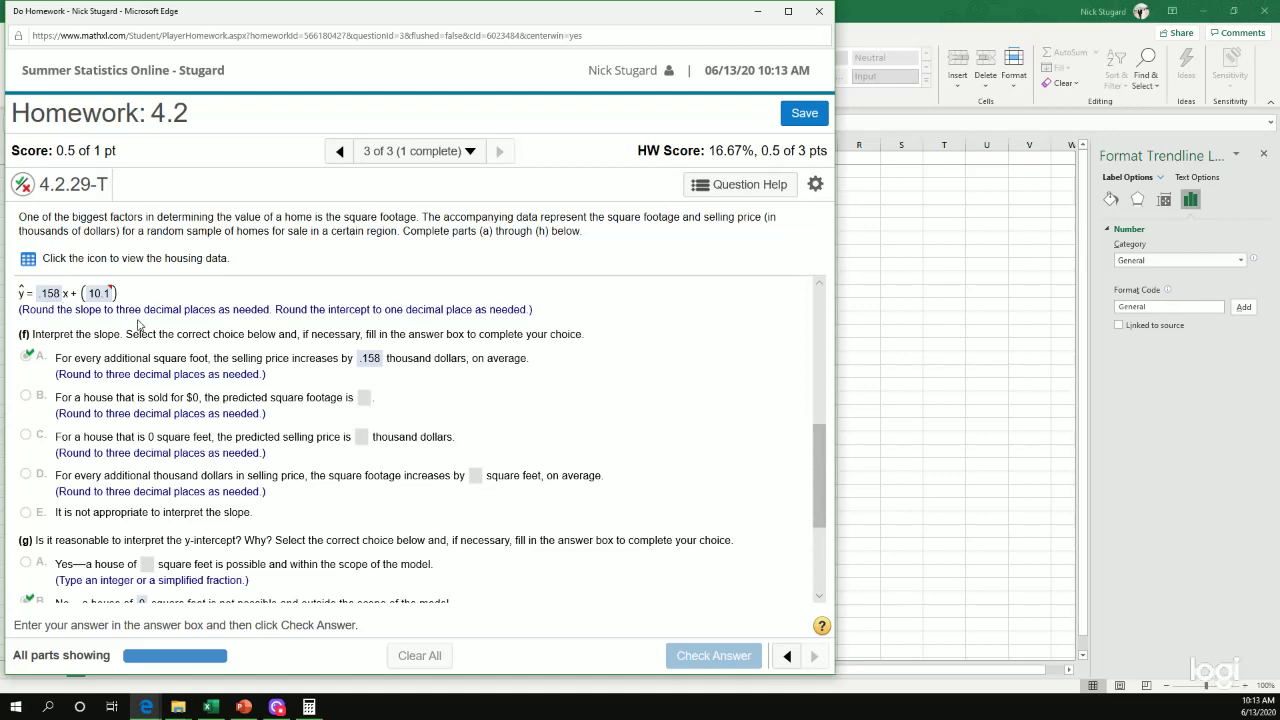
{"action": "scroll", "coordinate": [148, 348], "scroll_direction": "down", "scroll_amount": 2}
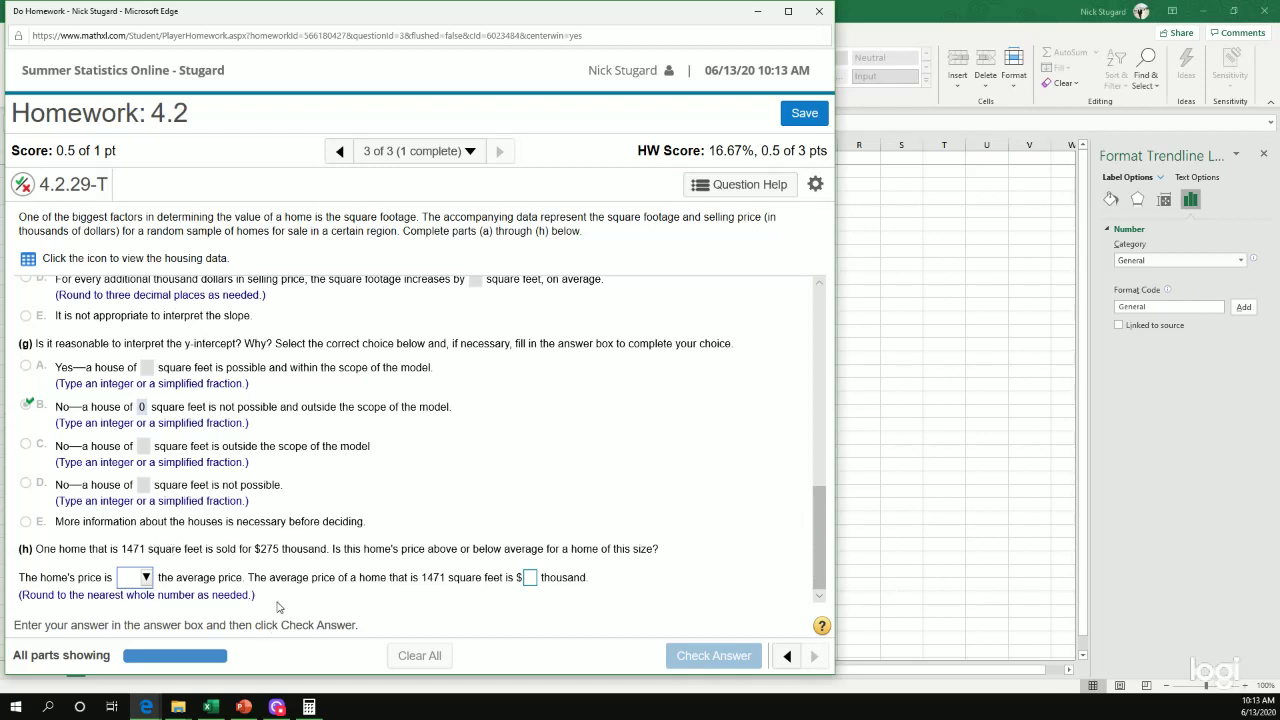
Step: In Calculator, clear the previous result and multiply the slope 0.158 by the home's 1471 square feet
{"action": "left_click", "coordinate": [309, 707]}
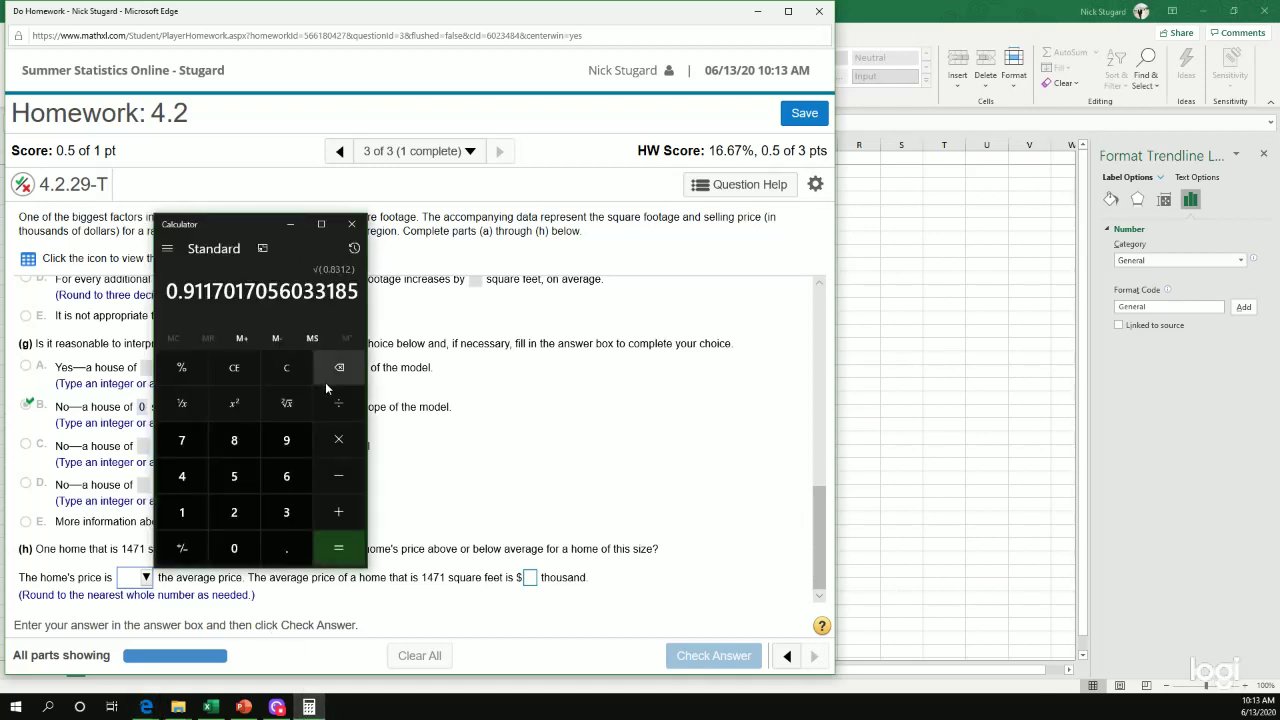
{"action": "left_click", "coordinate": [300, 367]}
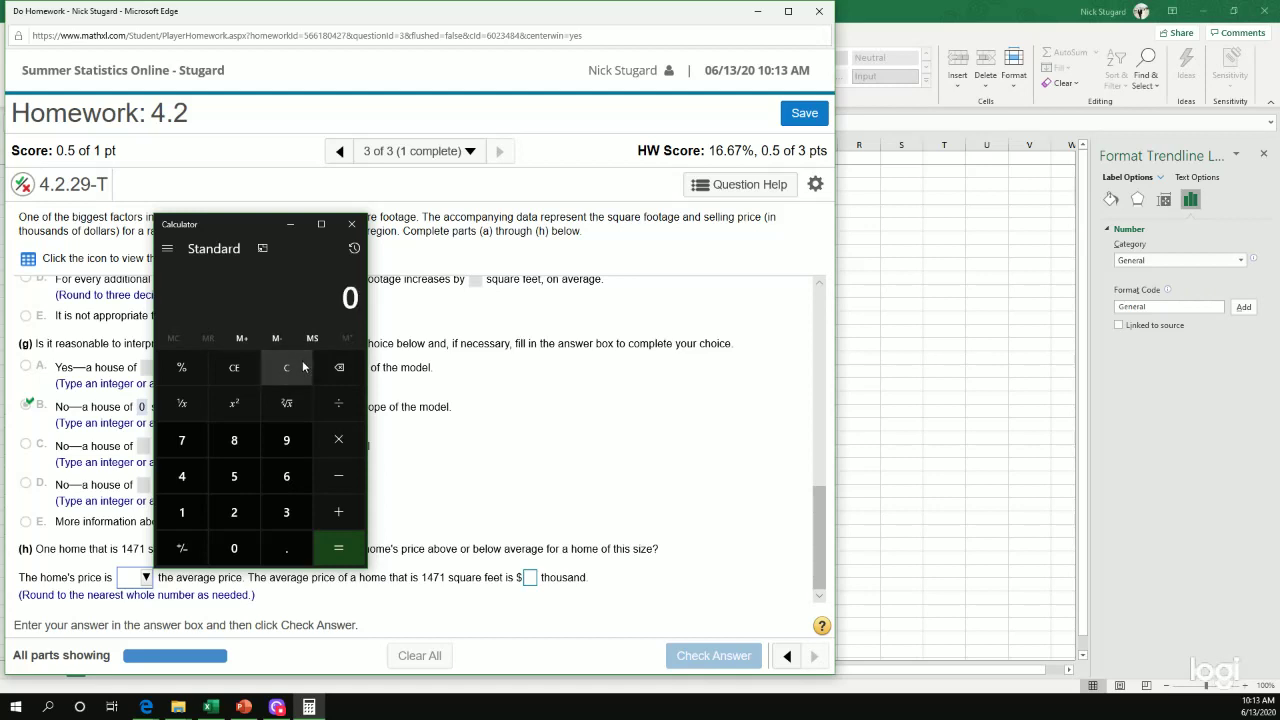
{"action": "left_click", "coordinate": [291, 546]}
{"action": "left_click", "coordinate": [182, 512]}
{"action": "left_click", "coordinate": [236, 478]}
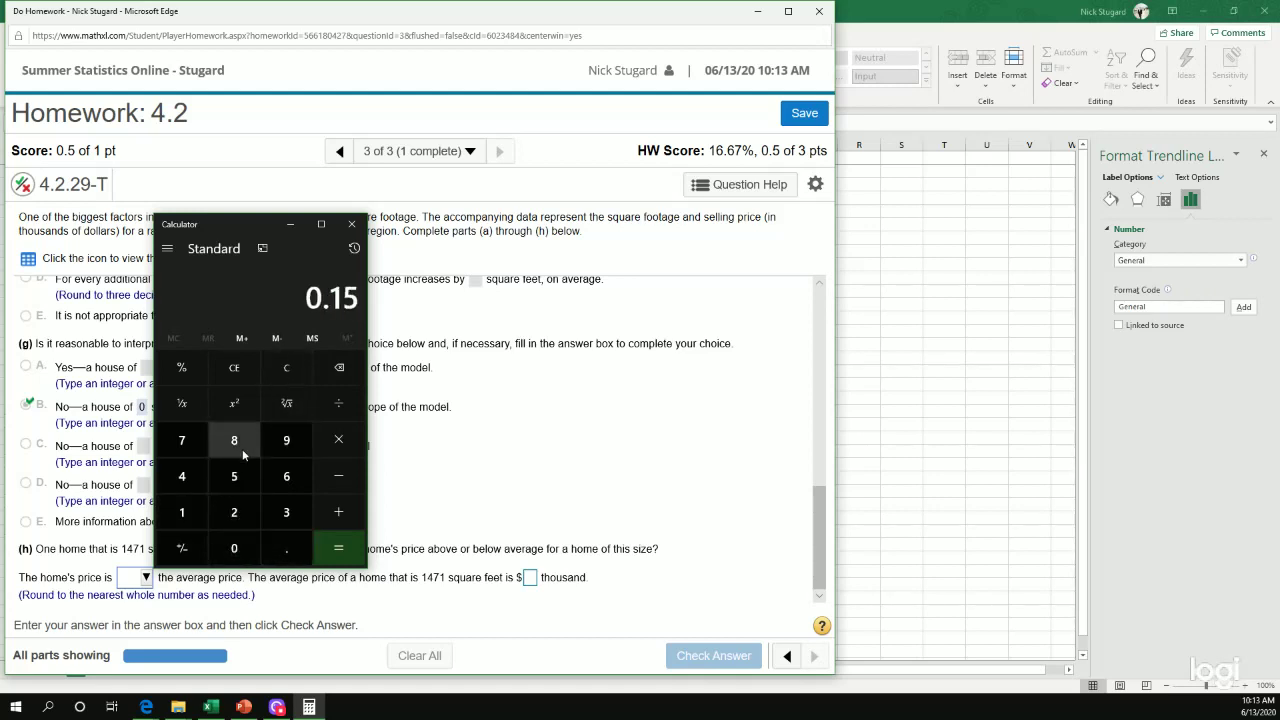
{"action": "left_click", "coordinate": [240, 440]}
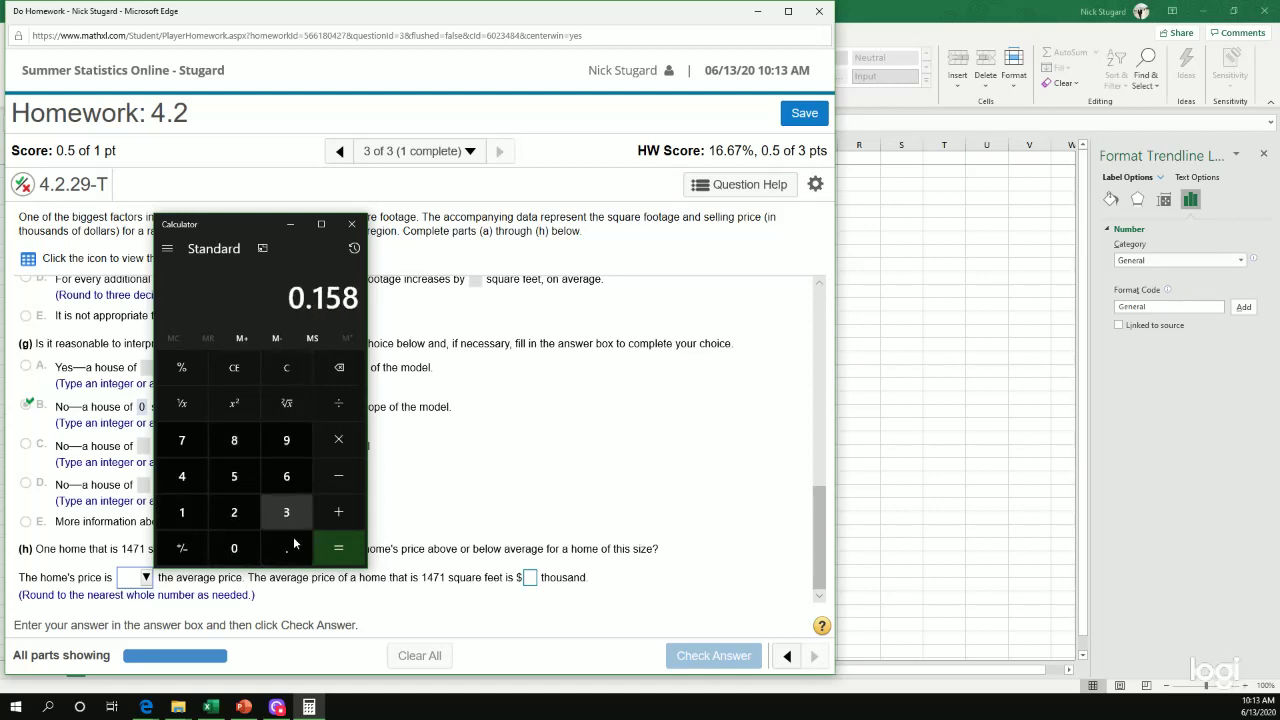
{"action": "left_click", "coordinate": [349, 443]}
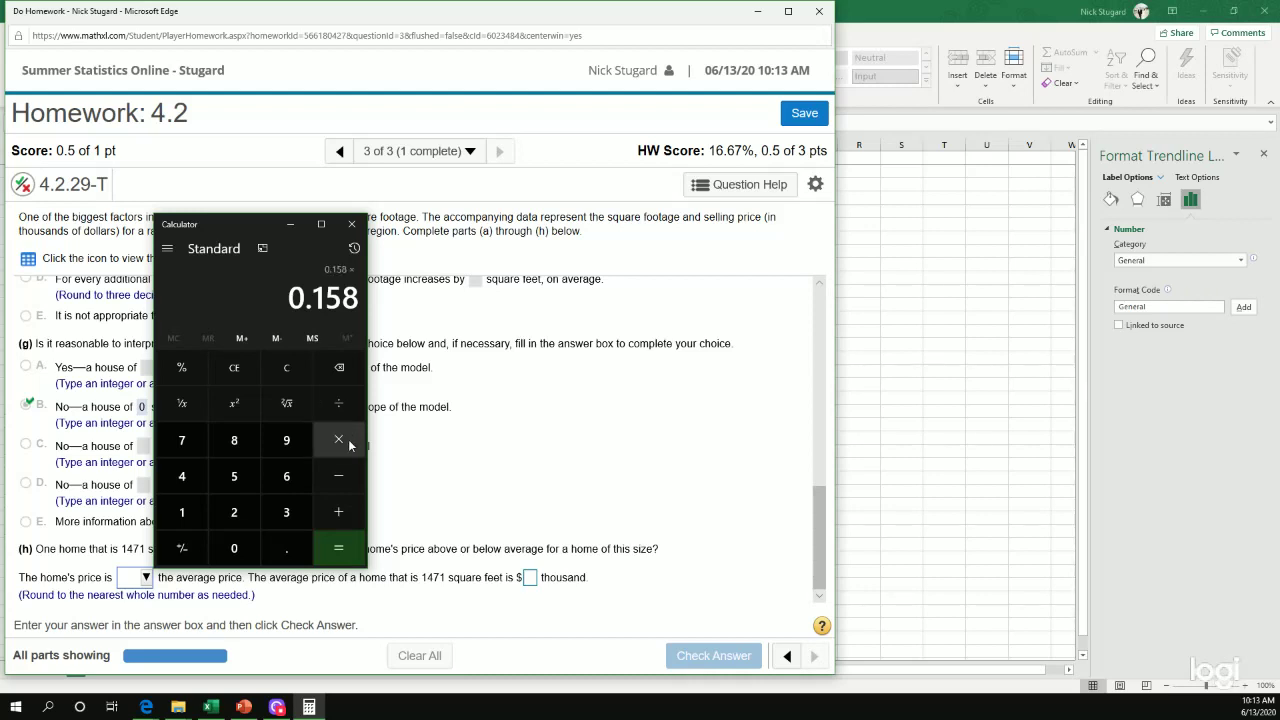
{"action": "left_click", "coordinate": [180, 514]}
{"action": "left_click", "coordinate": [184, 480]}
{"action": "left_click", "coordinate": [182, 440]}
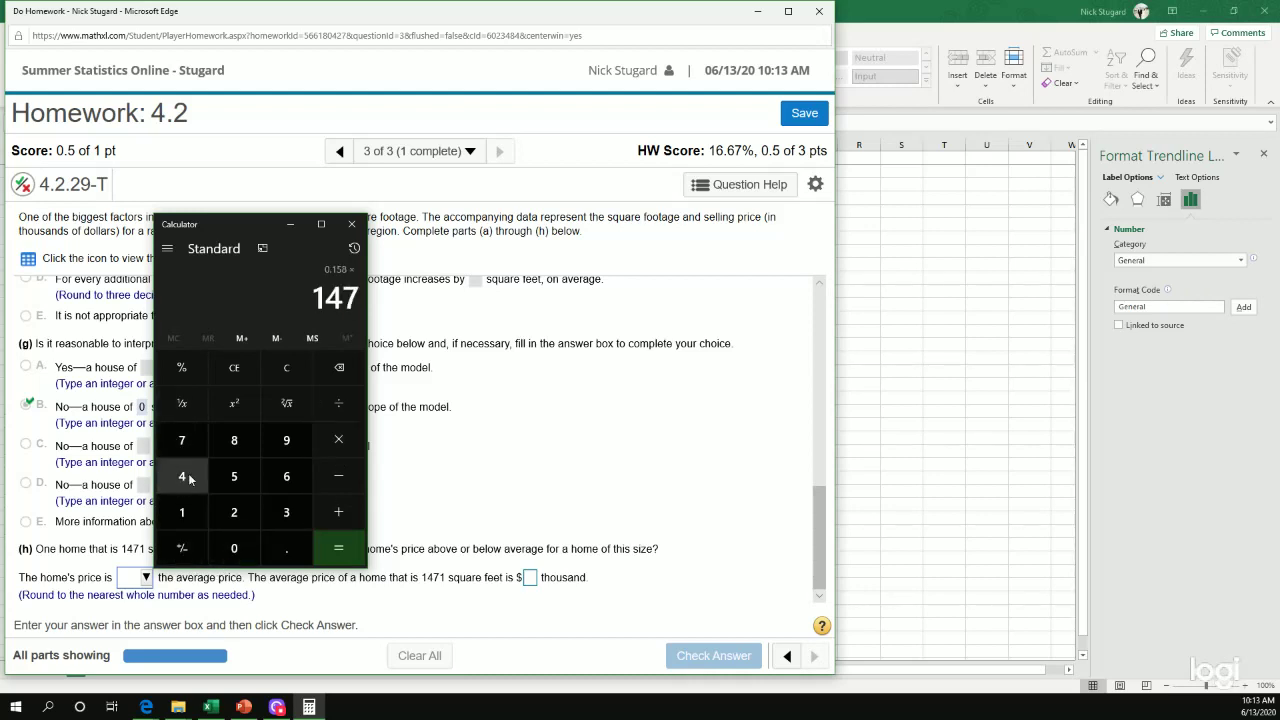
{"action": "left_click", "coordinate": [182, 512]}
{"action": "left_click", "coordinate": [338, 553]}
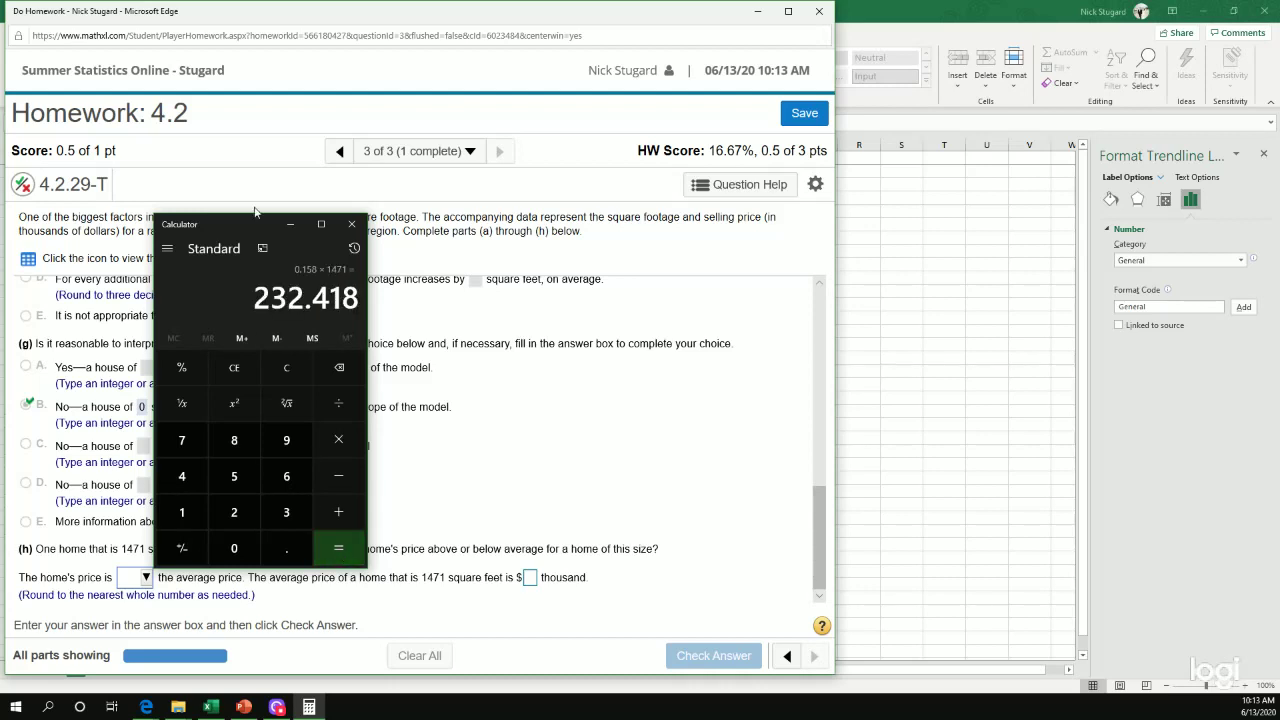
Step: Add the intercept 10.1 to the product, keeping the calculator clear of the part (h) question
{"action": "left_click_drag", "start_coordinate": [250, 224], "coordinate": [441, 215]}
{"action": "left_click", "coordinate": [544, 500]}
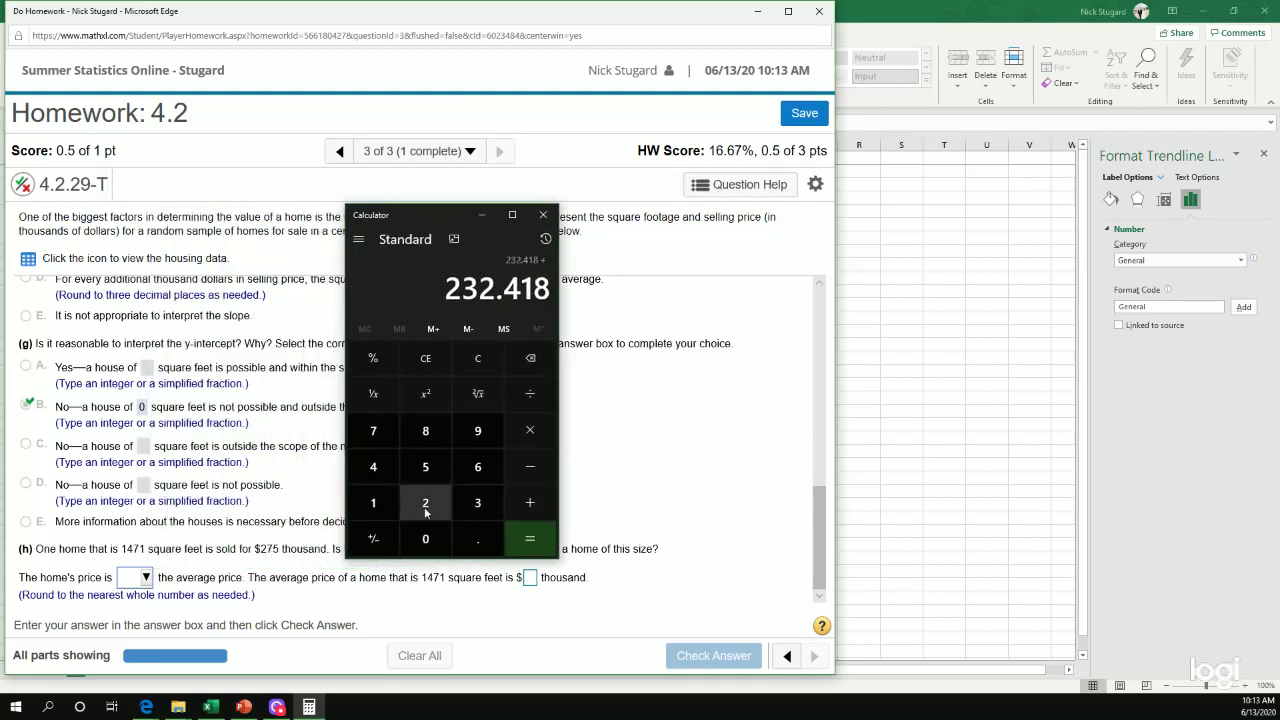
{"action": "left_click", "coordinate": [373, 502]}
{"action": "left_click", "coordinate": [425, 536]}
{"action": "left_click", "coordinate": [373, 502]}
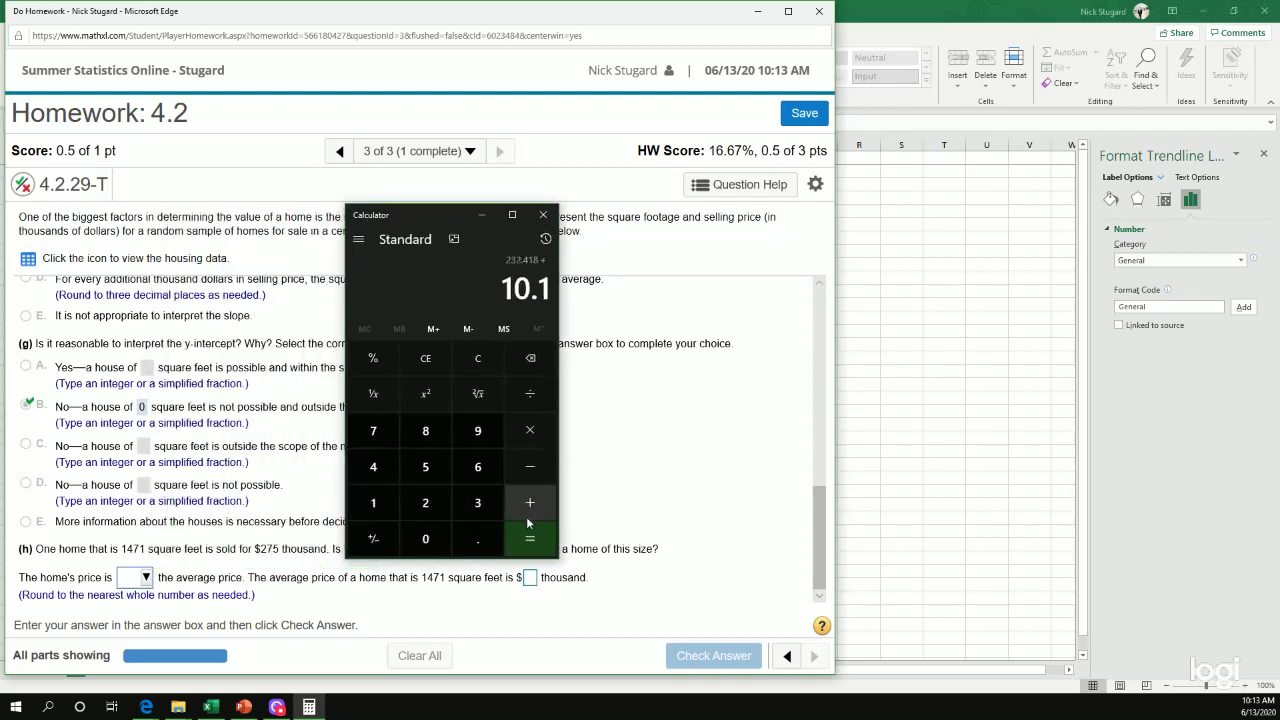
{"action": "left_click", "coordinate": [530, 538]}
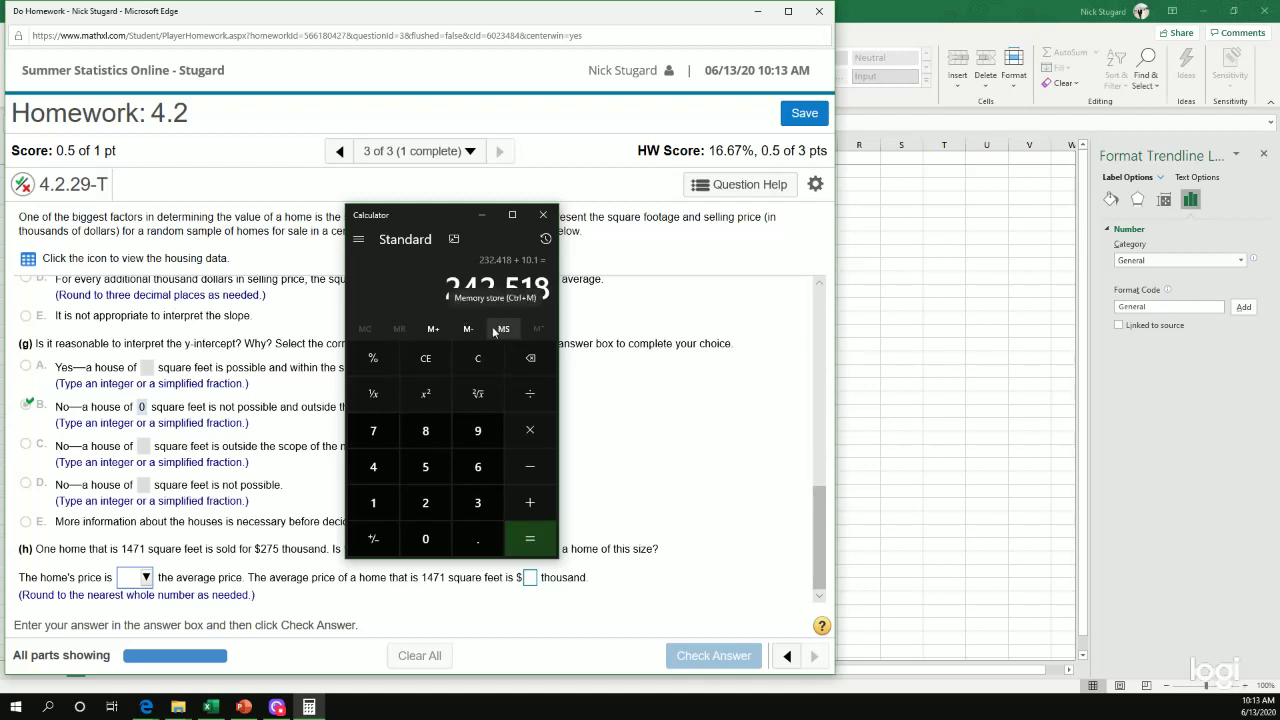
{"action": "left_click_drag", "start_coordinate": [453, 216], "coordinate": [425, 141]}
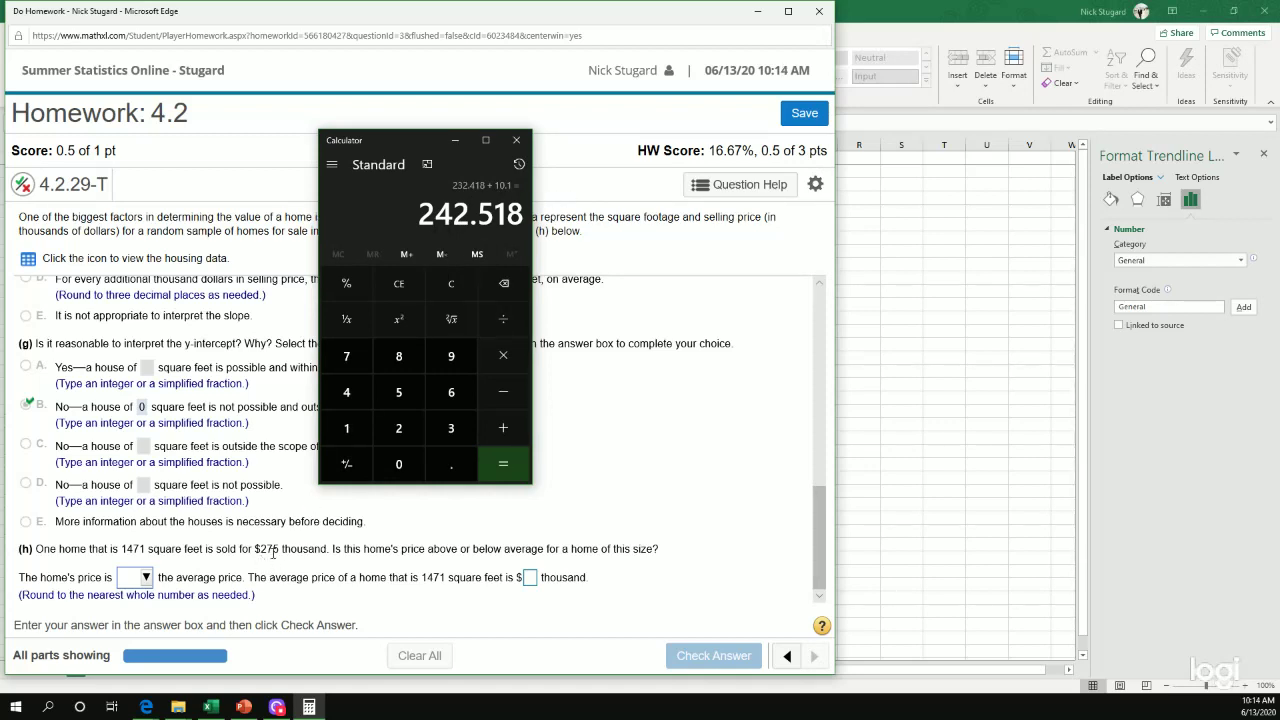
Step: Submit part (h) with the home's price above average and an average price of $243 thousand for 1471 square feet
{"action": "left_click", "coordinate": [134, 580]}
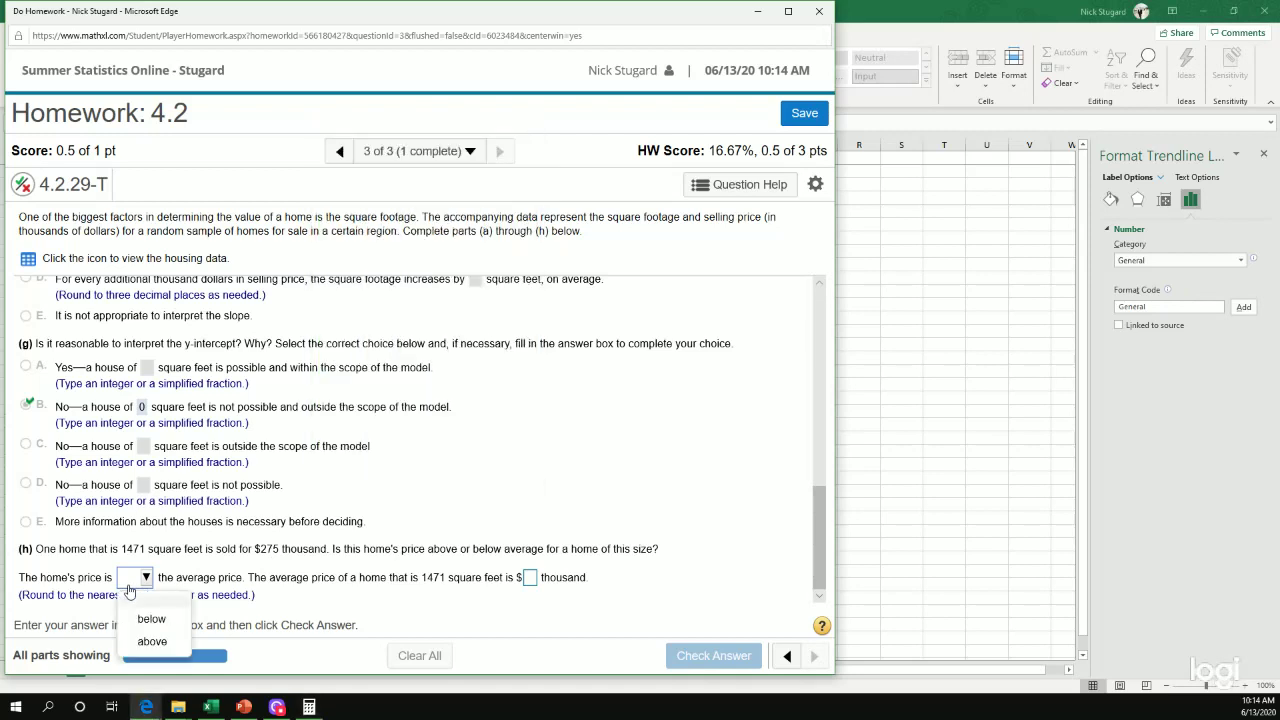
{"action": "left_click", "coordinate": [153, 642]}
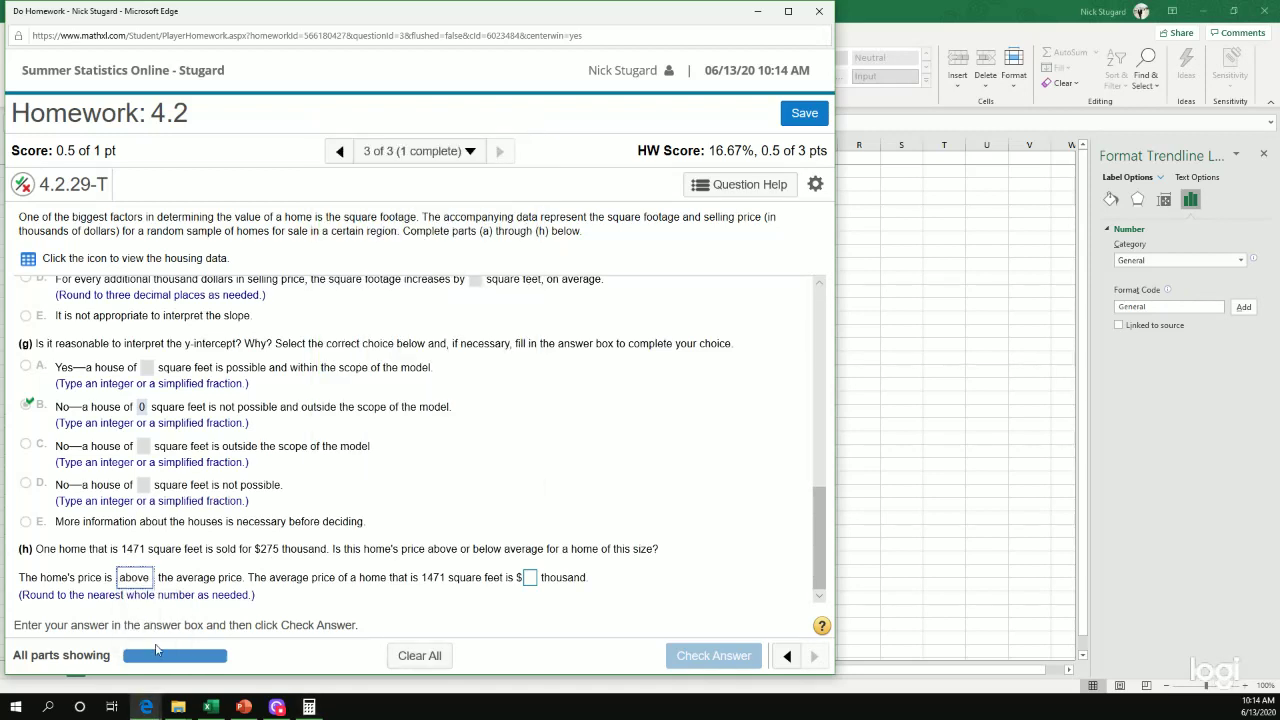
{"action": "left_click", "coordinate": [530, 580]}
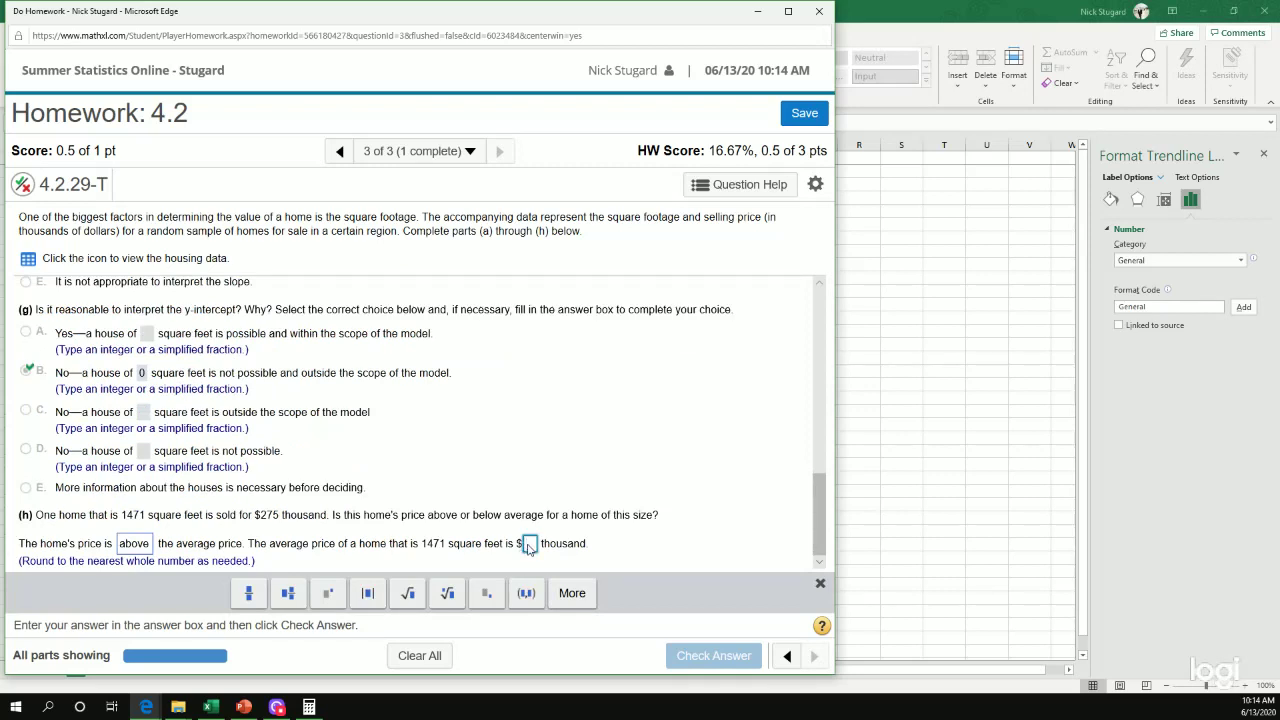
{"action": "key", "text": "alt+Tab"}
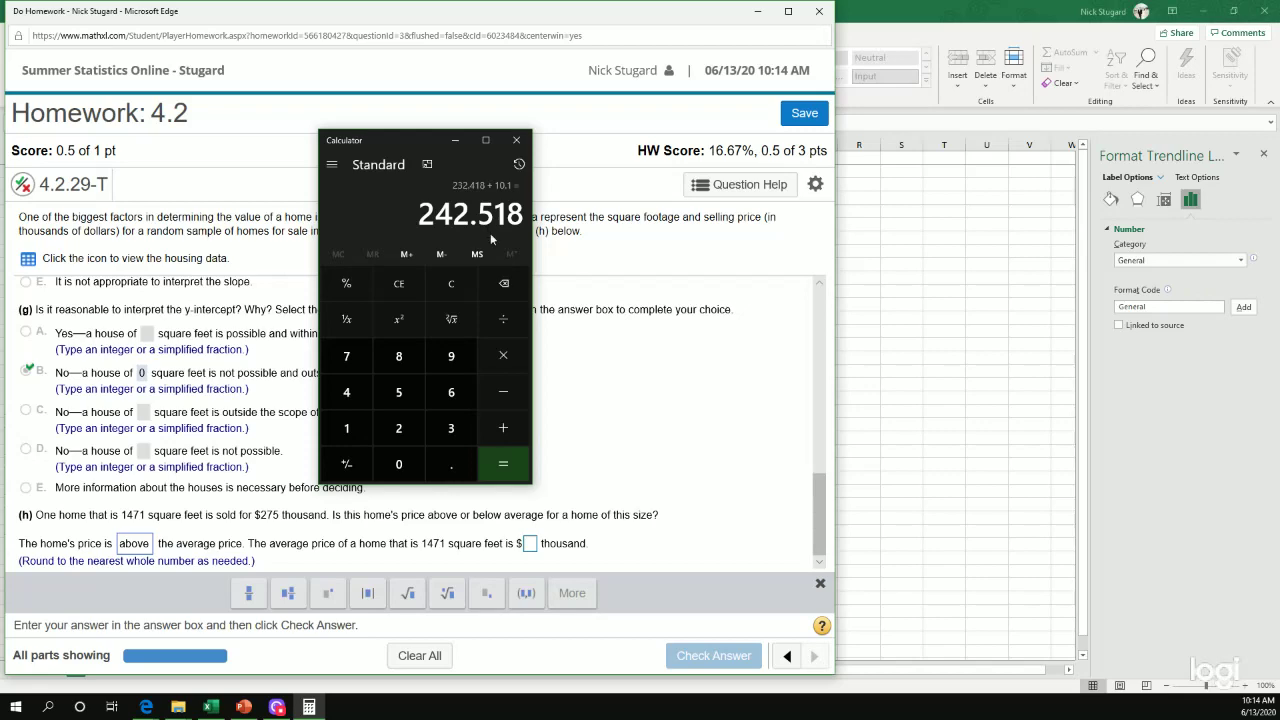
{"action": "key", "text": "alt+Tab"}
{"action": "type", "text": "243"}
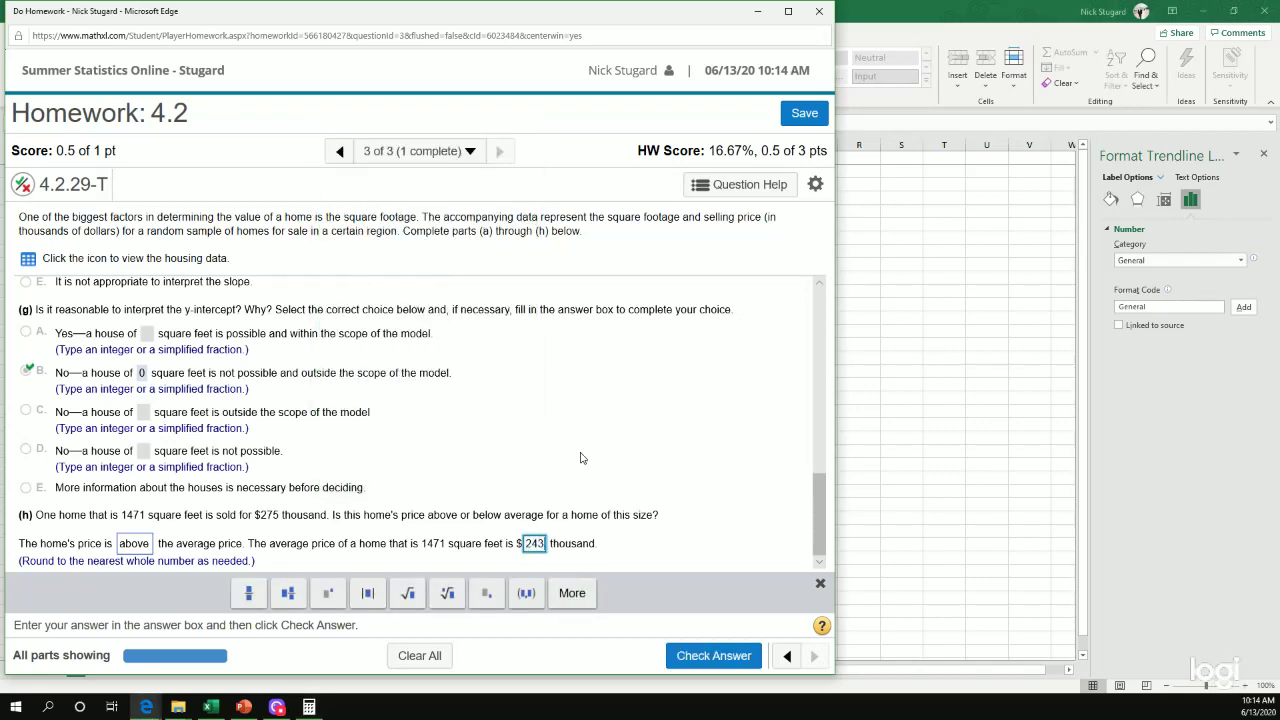
{"action": "key", "text": "Return"}
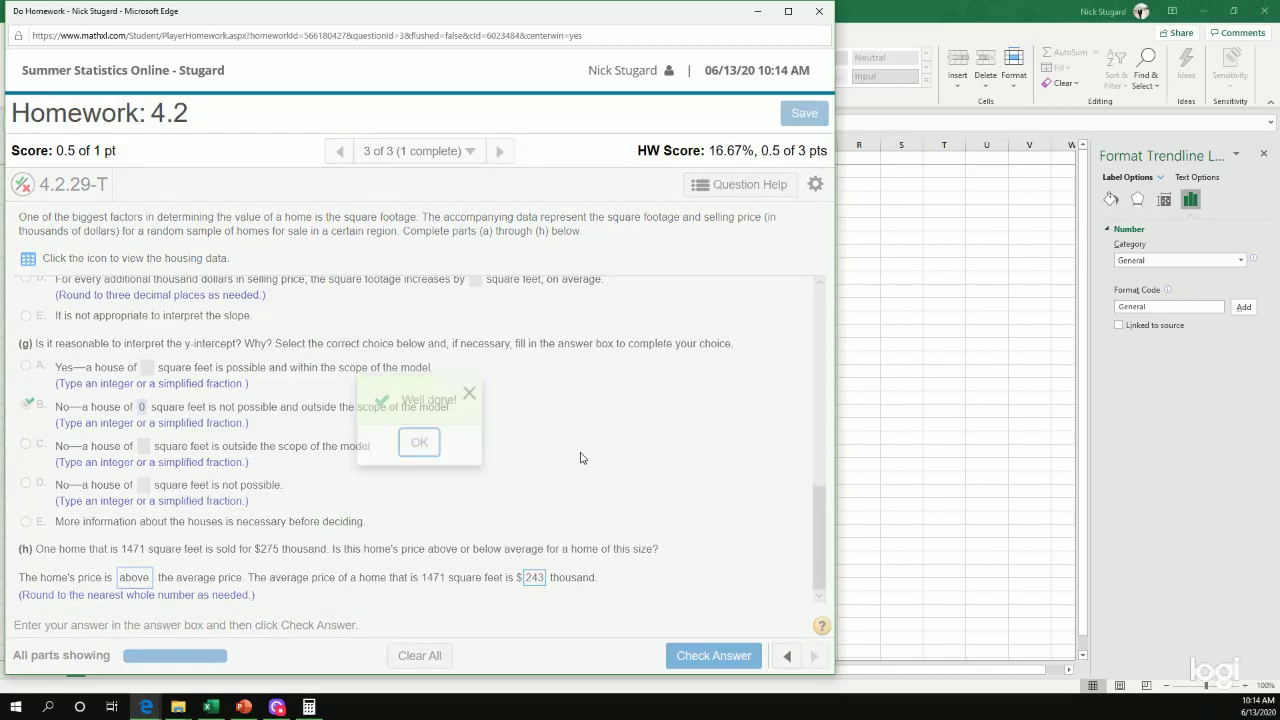